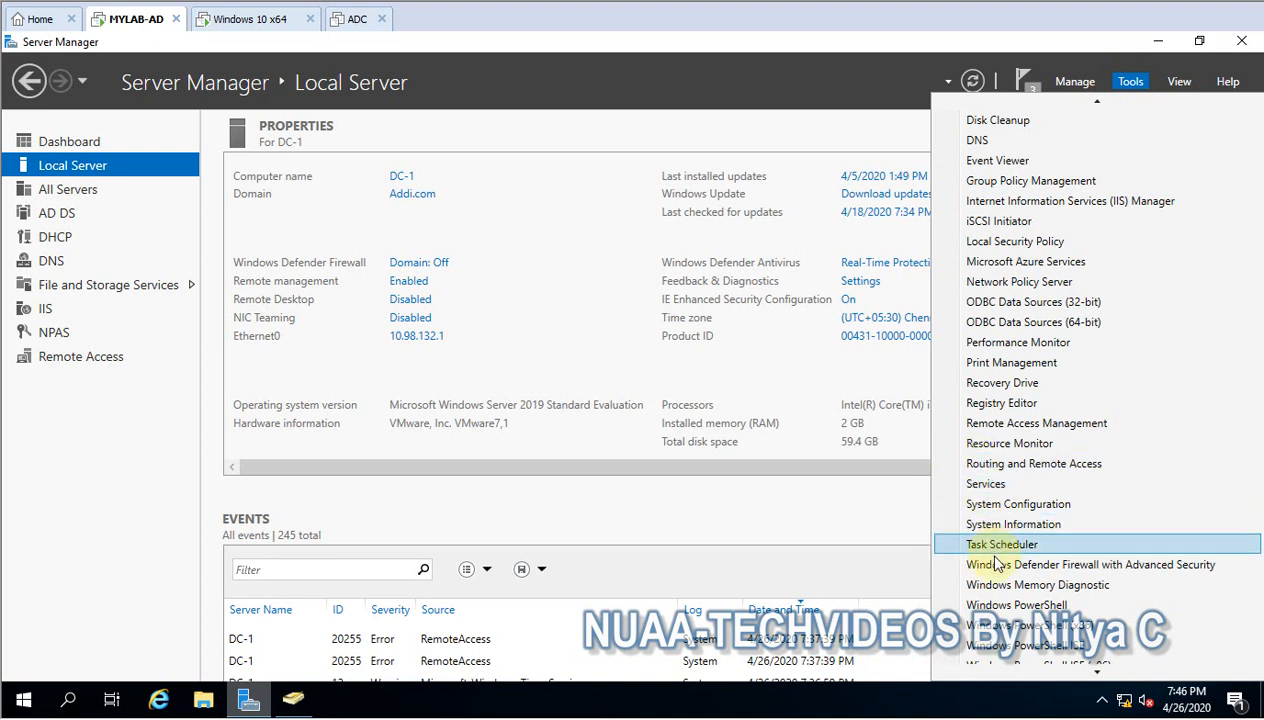
- Open the Network Policy Server console from Server Manager, enlarge it and its tree, and expand RADIUS Clients and Servers
scroll(1012, 475, "down", 1)
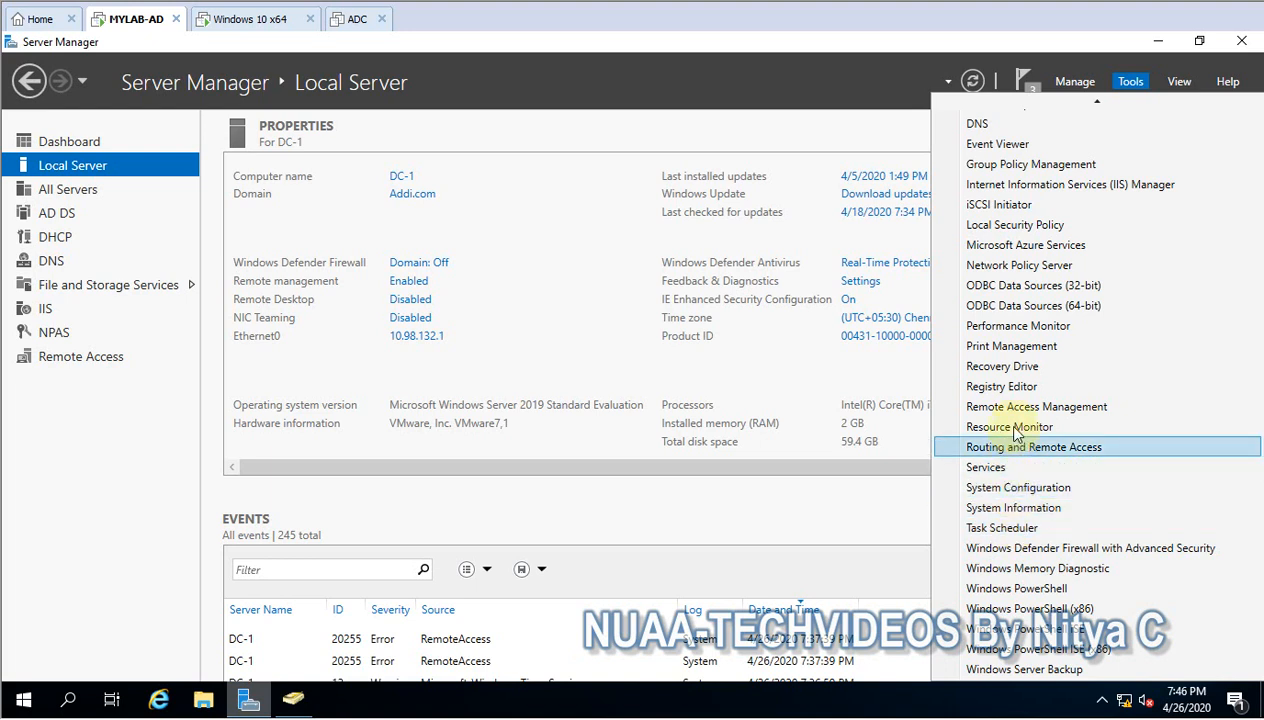
left_click(1016, 265)
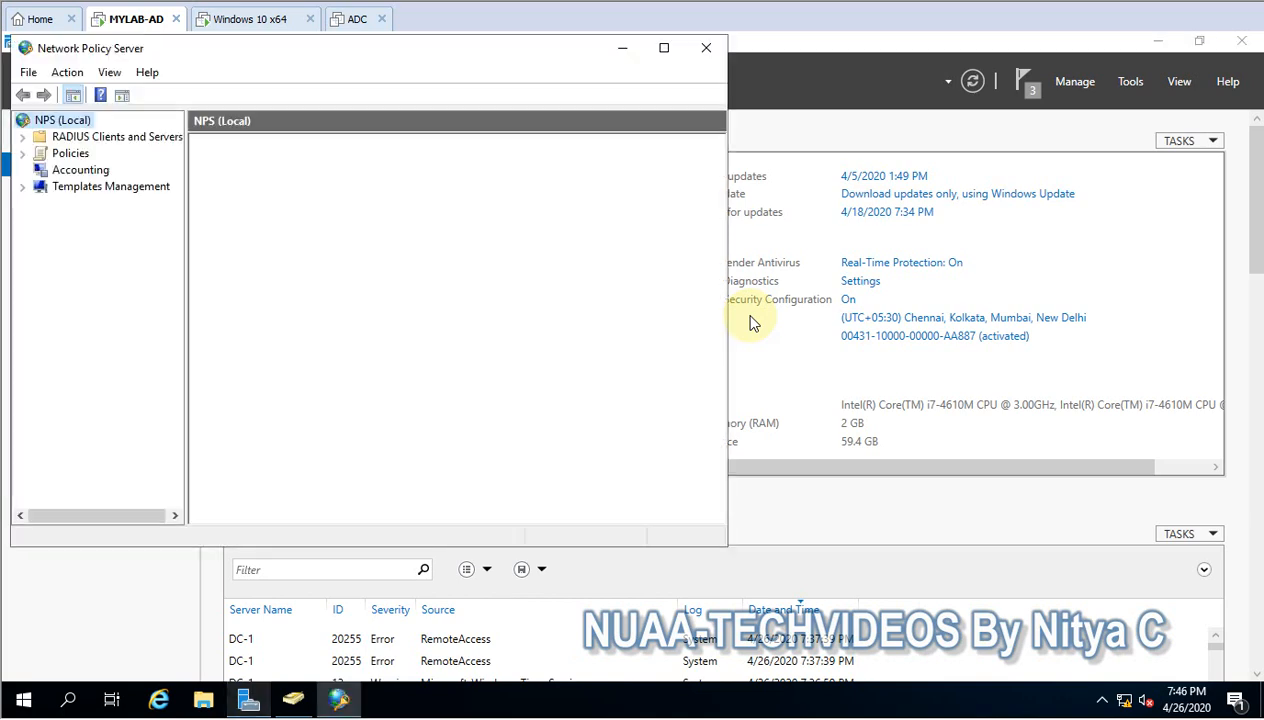
left_click(661, 48)
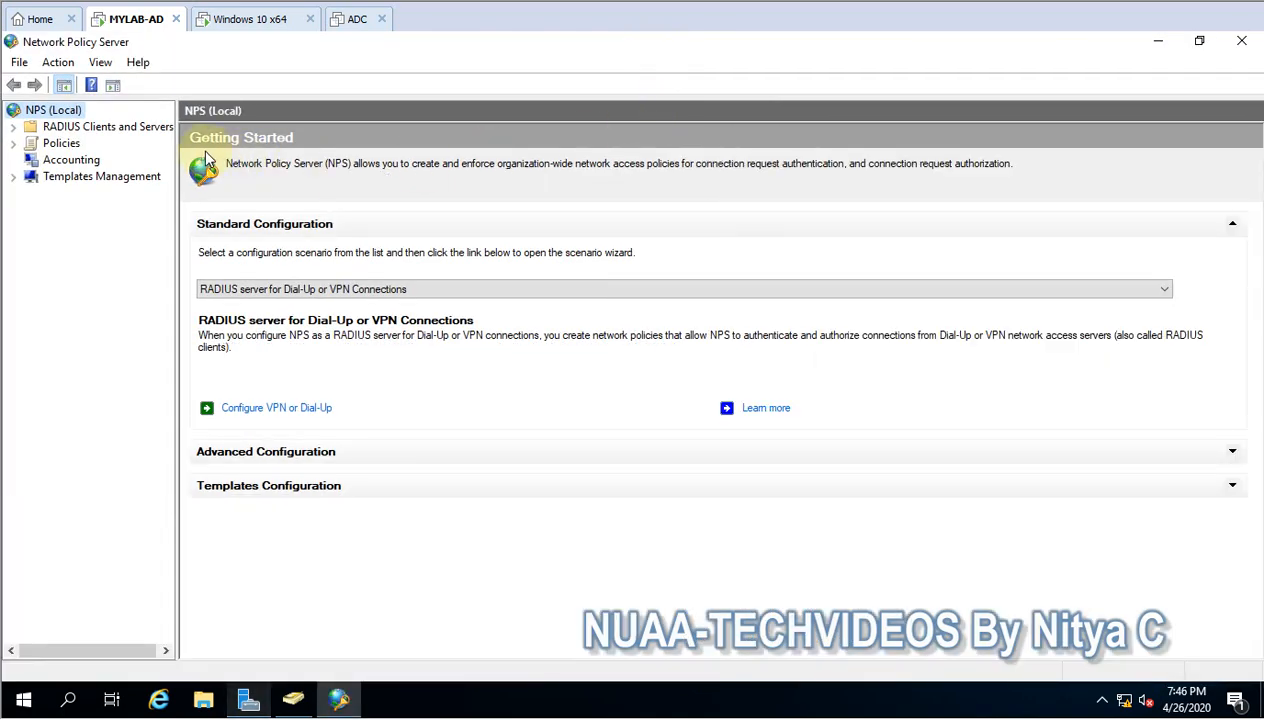
left_click_drag(176, 165, 302, 140)
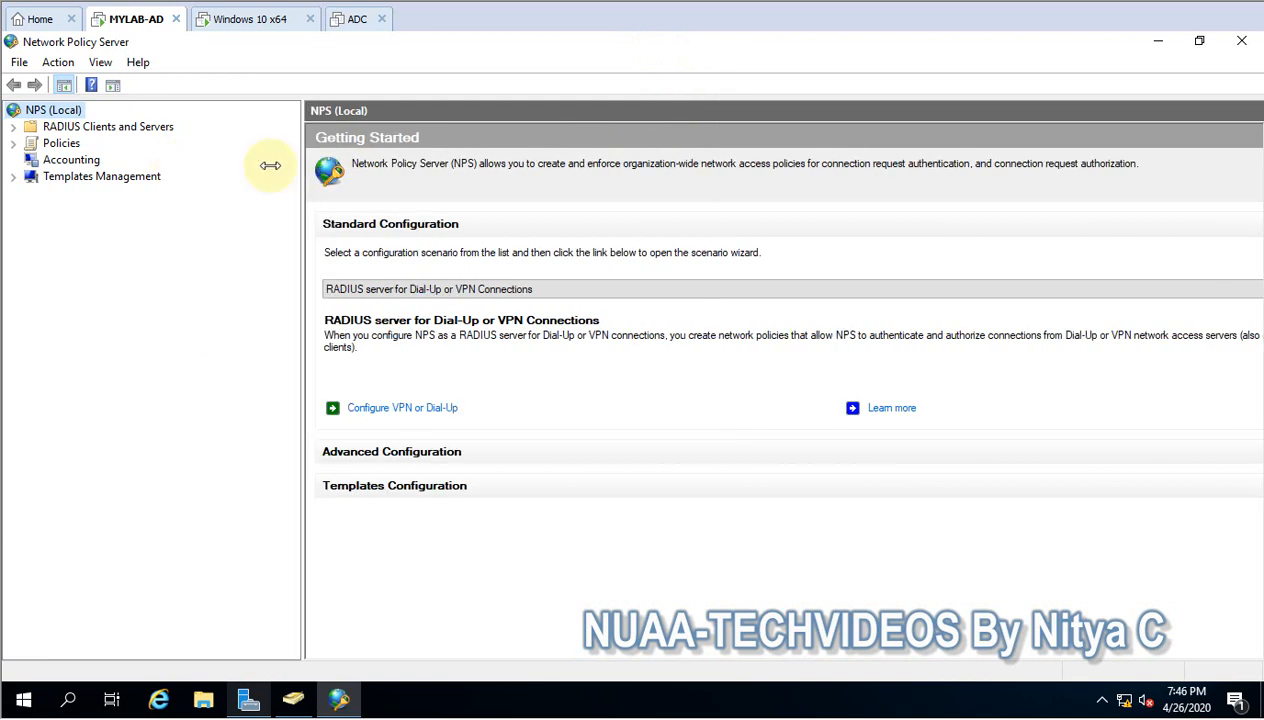
left_click(13, 128)
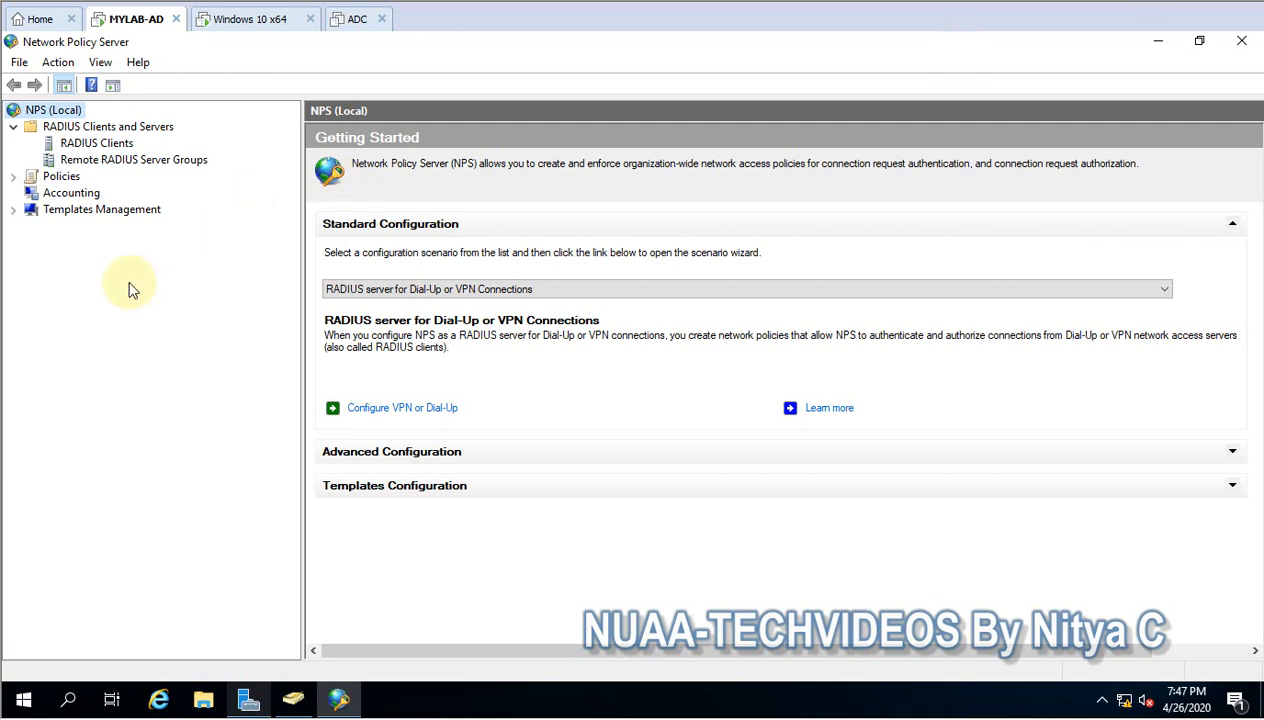
- Register the local NPS server in Active Directory and authorize it to read users' dial-in properties from the Addi.com domain
right_click(50, 115)
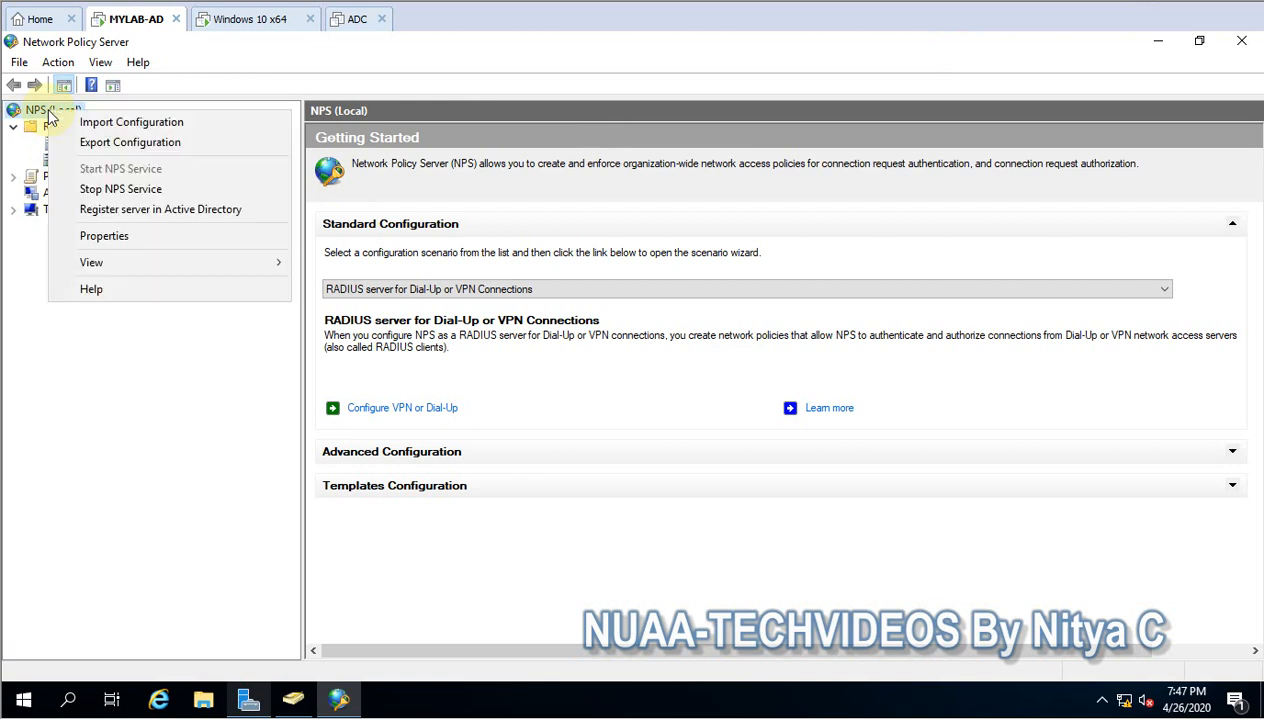
left_click(98, 218)
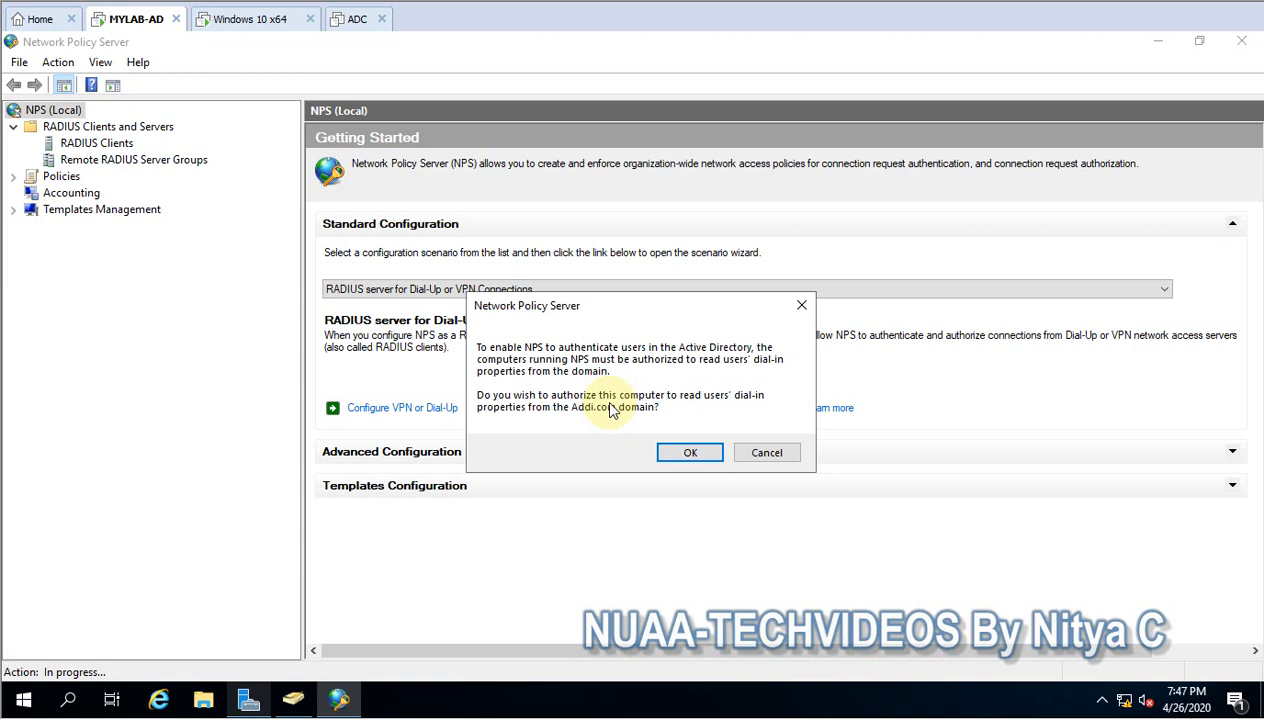
left_click(688, 453)
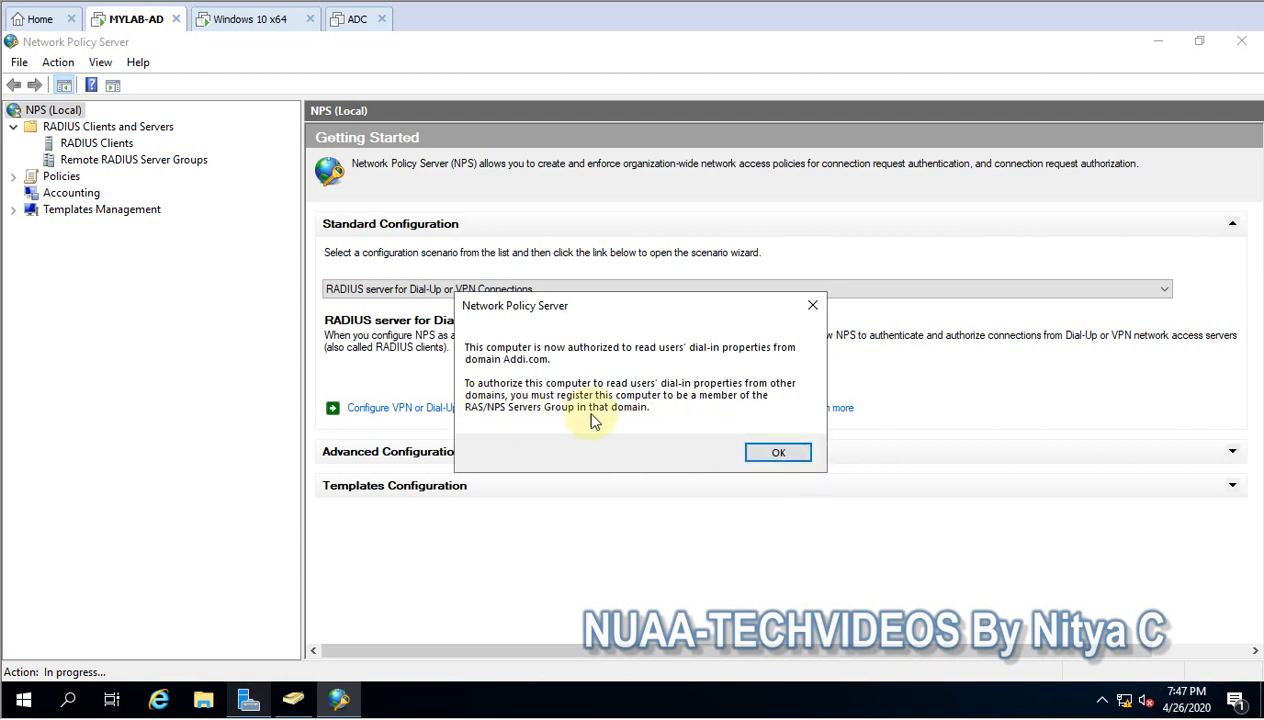
left_click(777, 453)
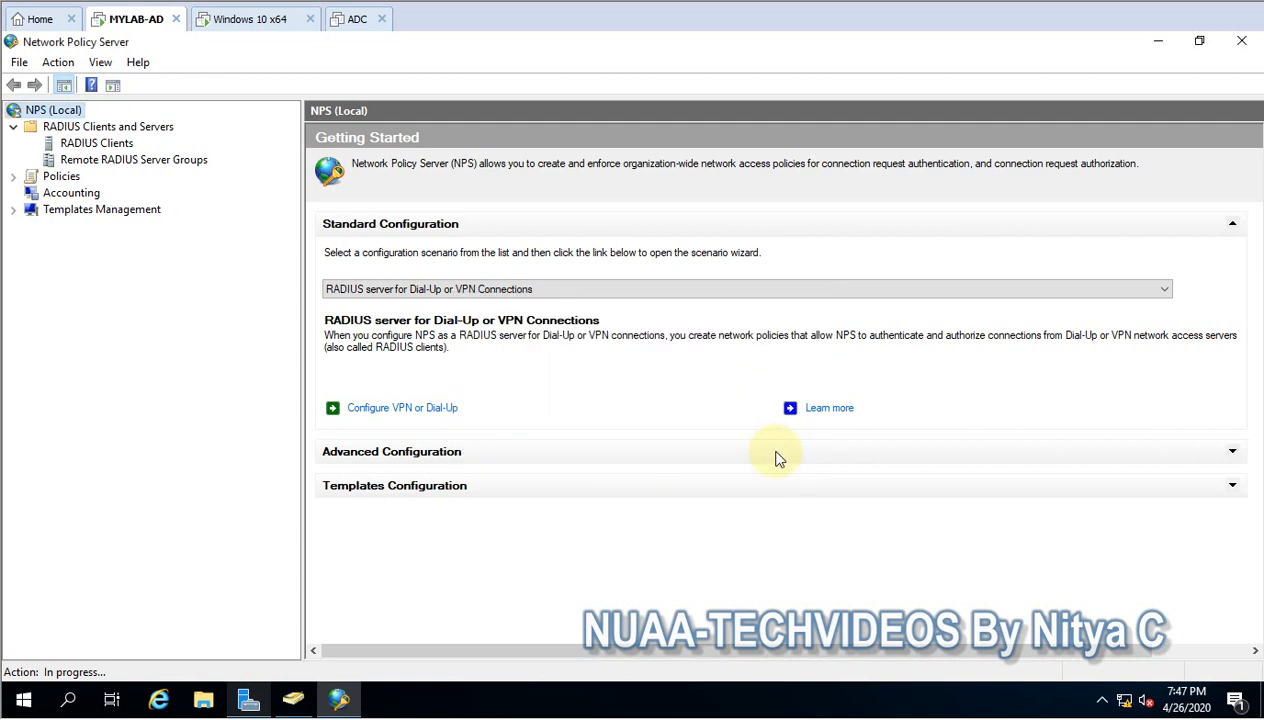
- Switch to Active Directory Users and Computers and check the members of the RAS and IAS Servers group in the Users container
left_click(293, 699)
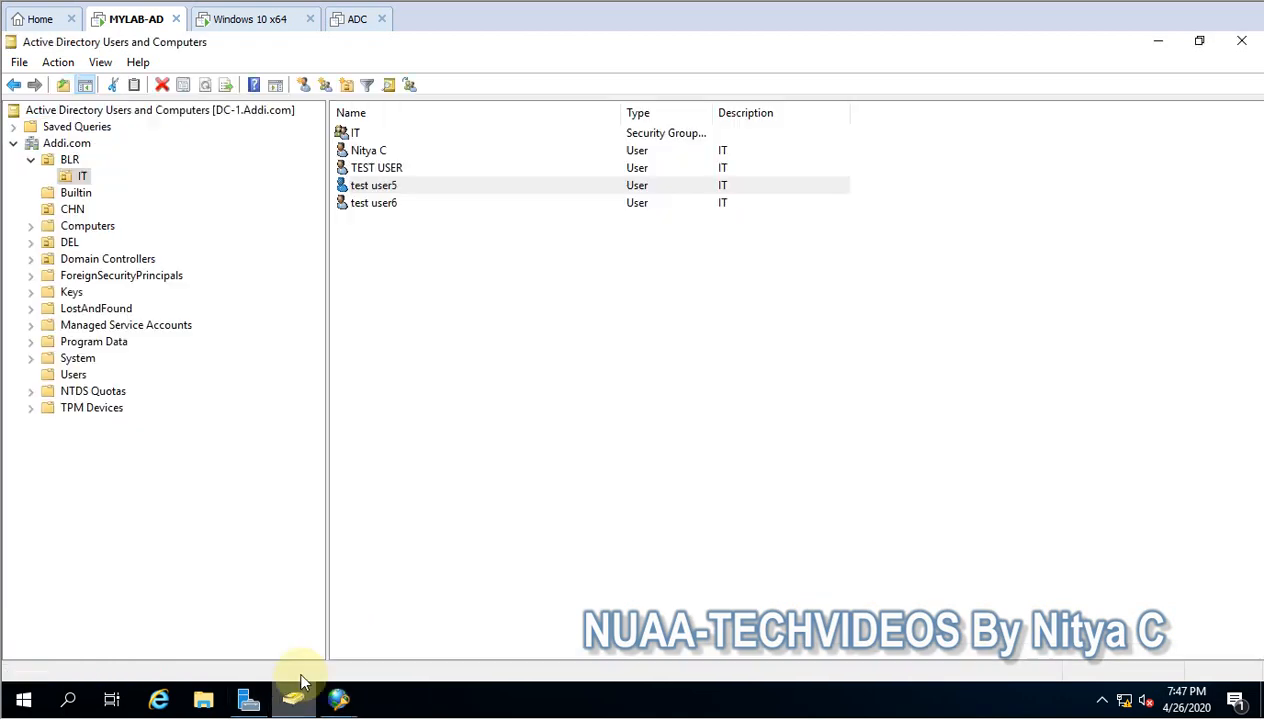
left_click(31, 160)
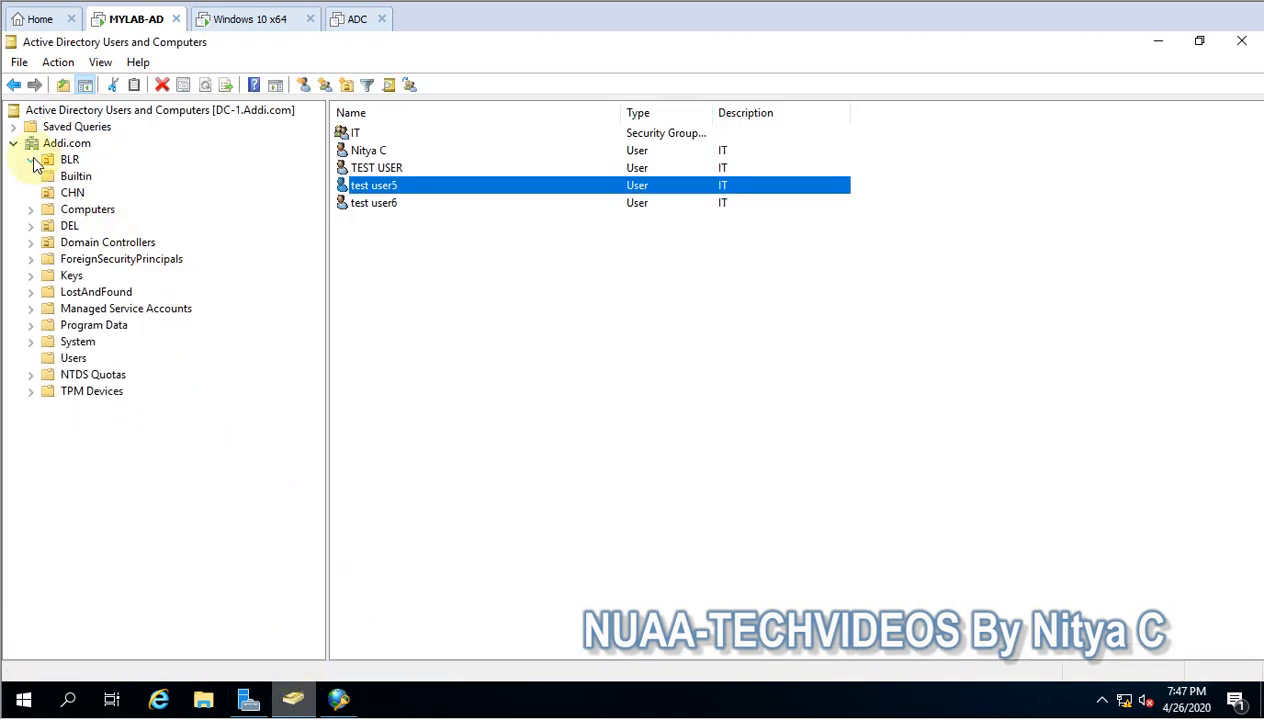
left_click(70, 358)
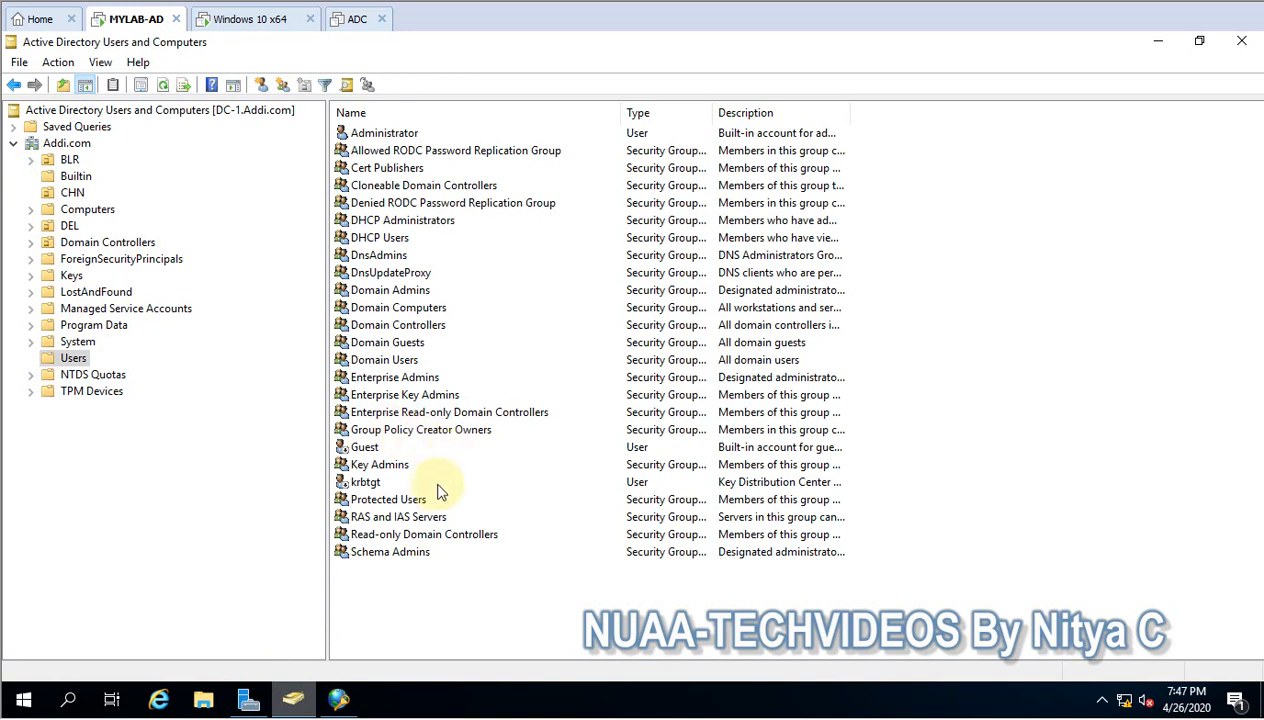
left_click(418, 520)
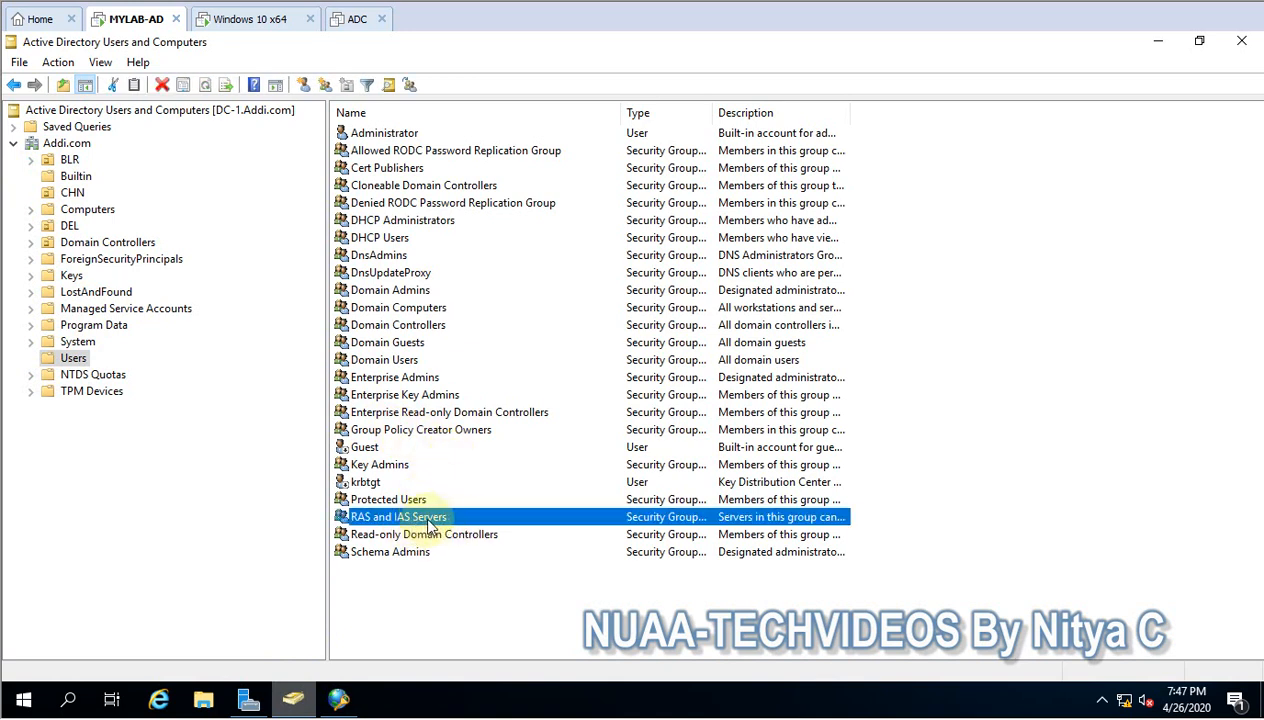
double_click(426, 517)
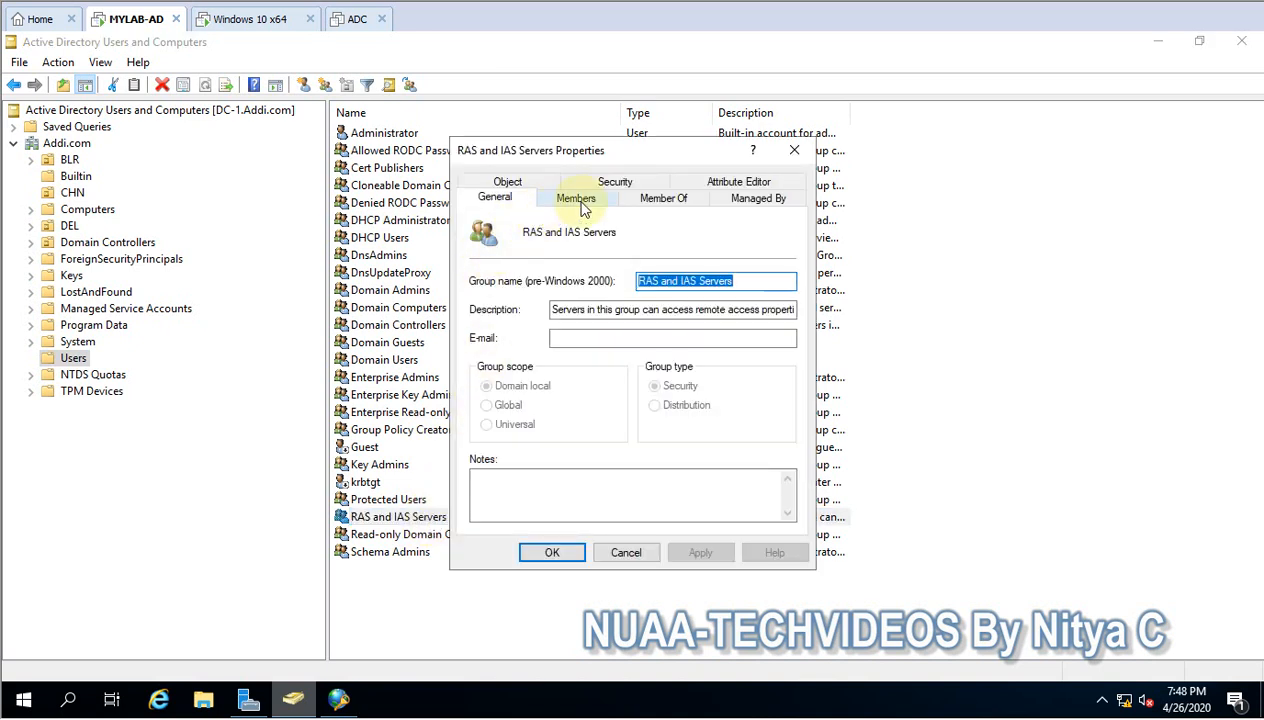
left_click(580, 199)
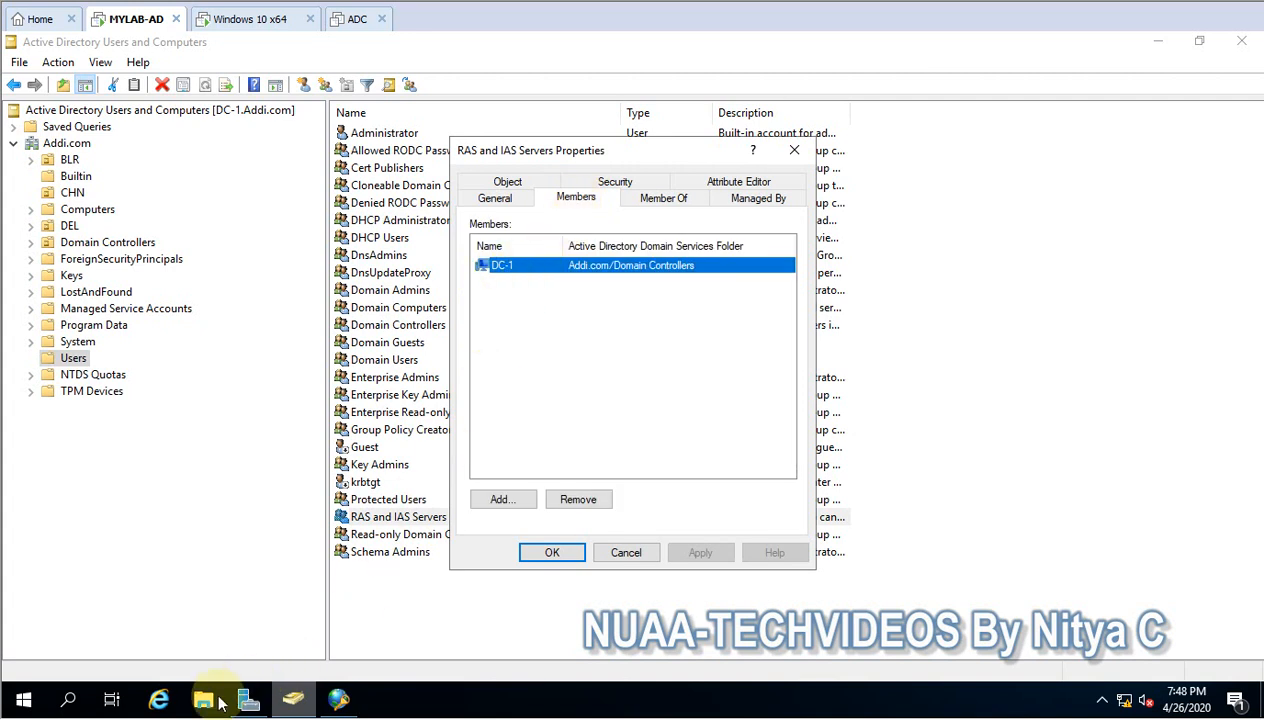
- Run hostname in a Command Prompt to check the server's name, and return to Network Policy Server with the group properties closed unchanged
right_click(23, 698)
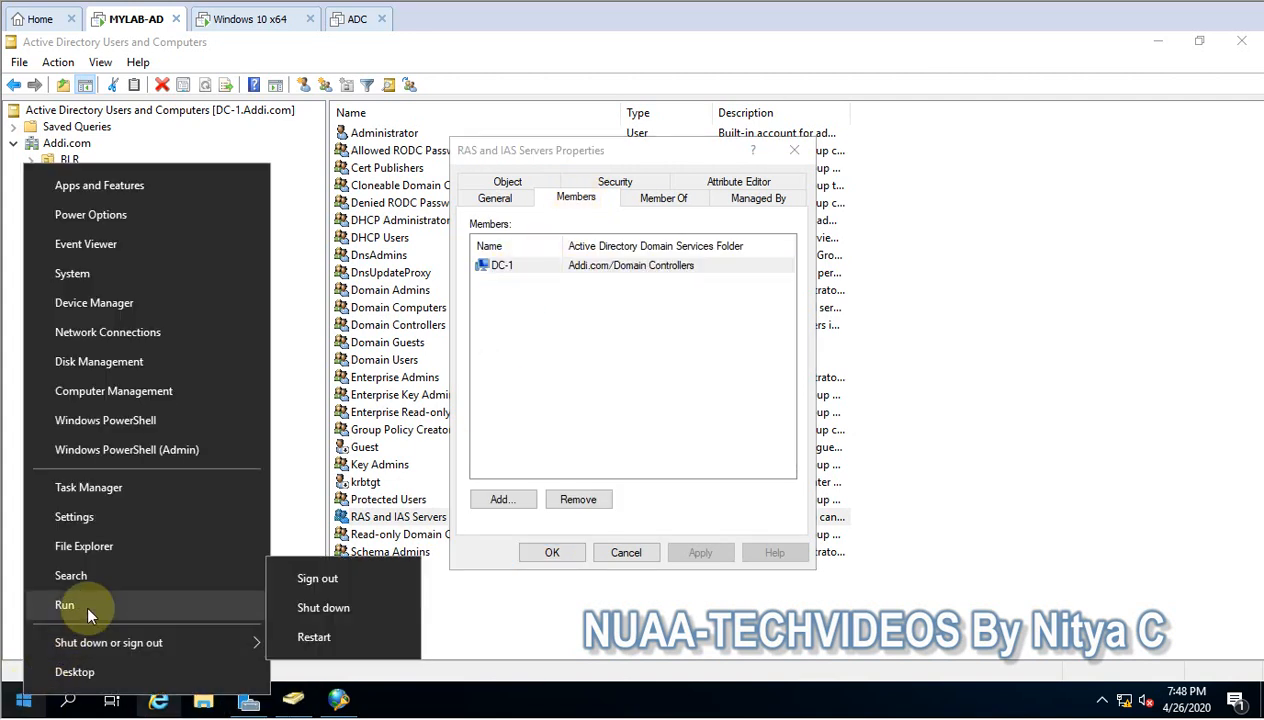
left_click(70, 605)
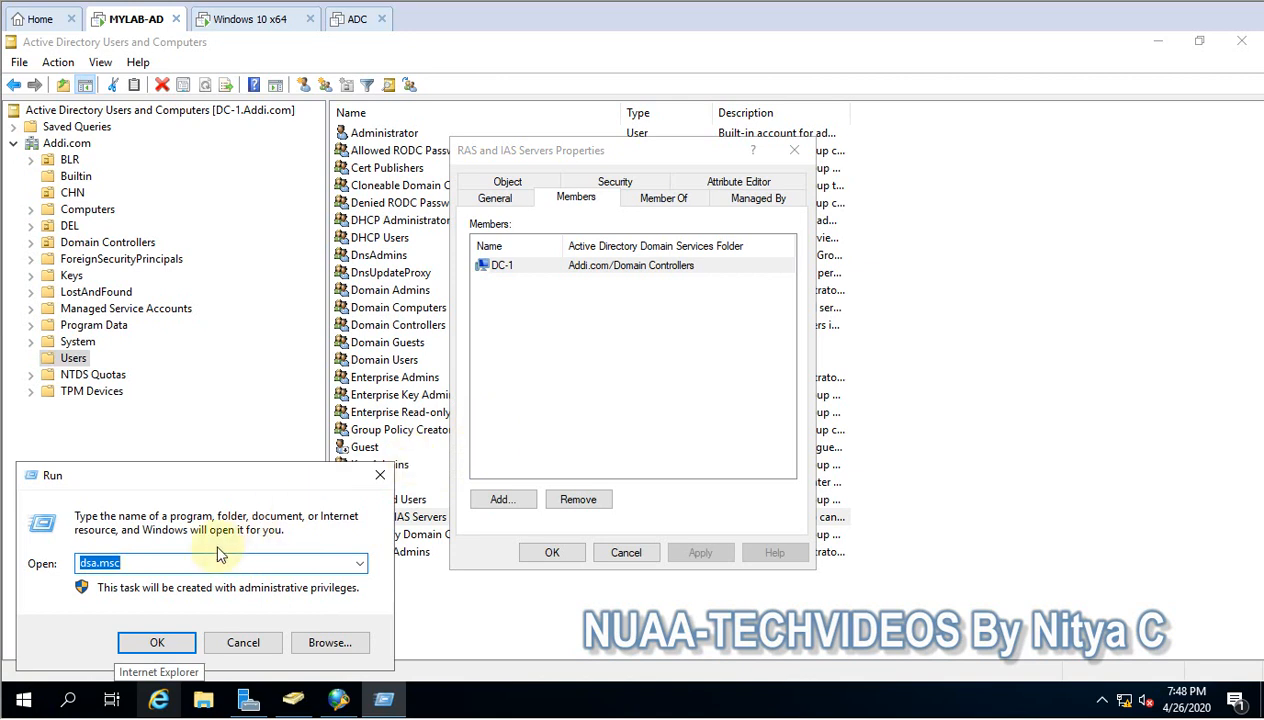
type("cmd")
key("Return")
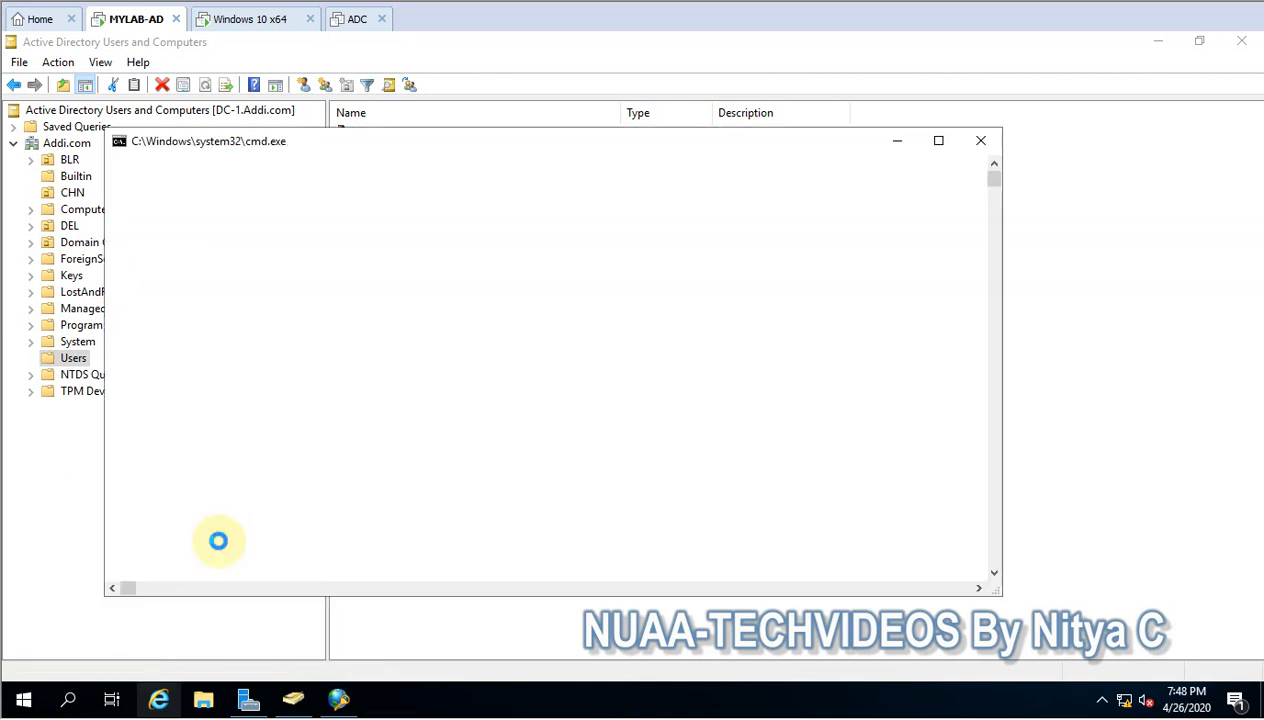
type("hosta")
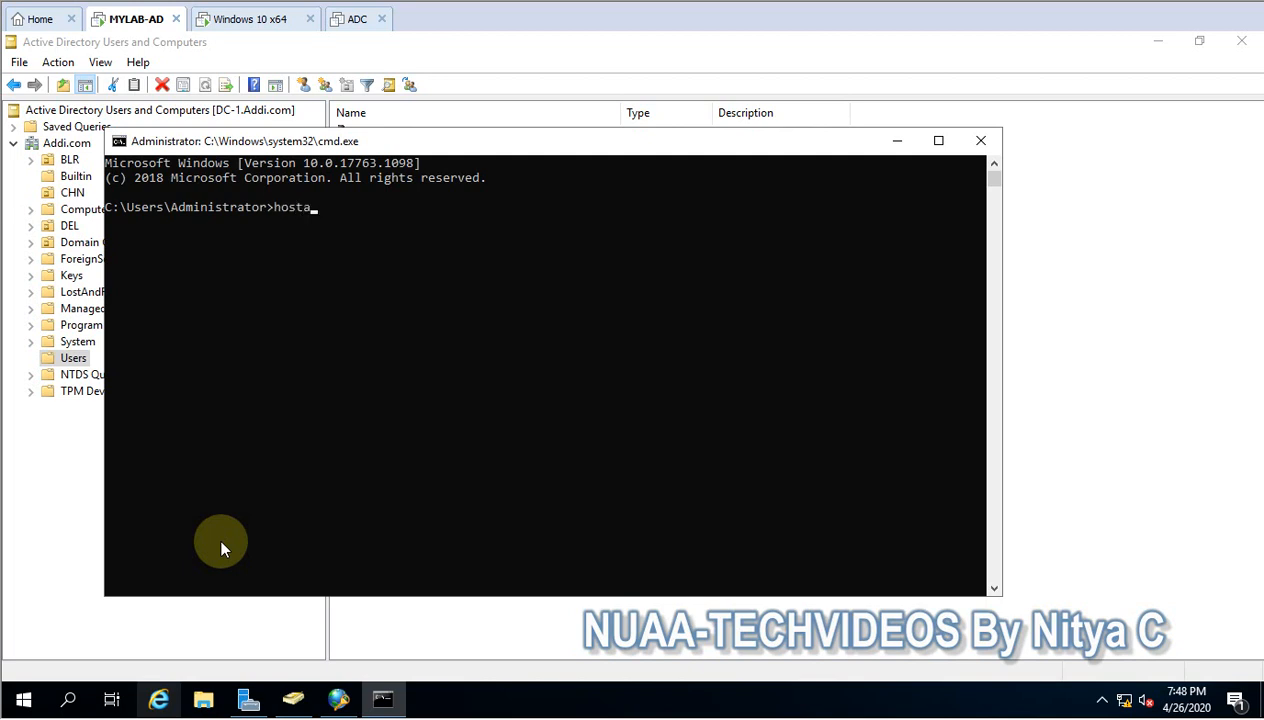
key("BackSpace")
type("name")
key("Return")
left_click(897, 143)
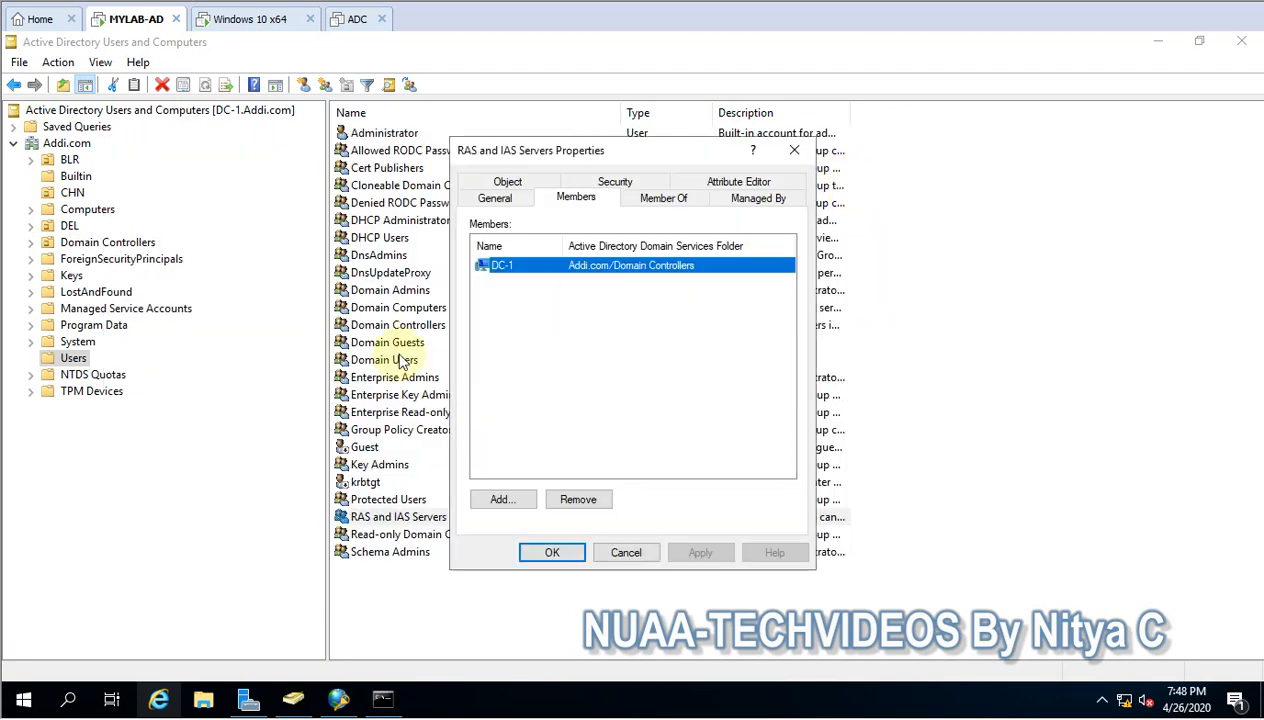
left_click(625, 553)
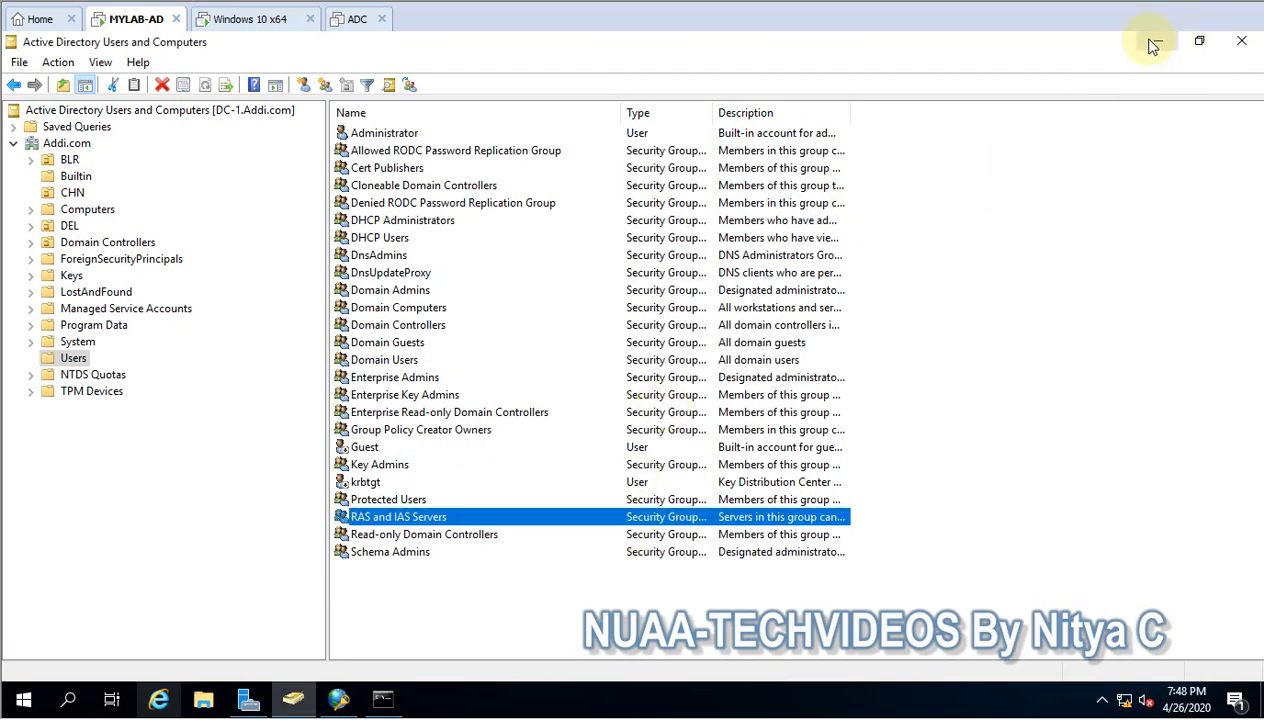
left_click(1158, 41)
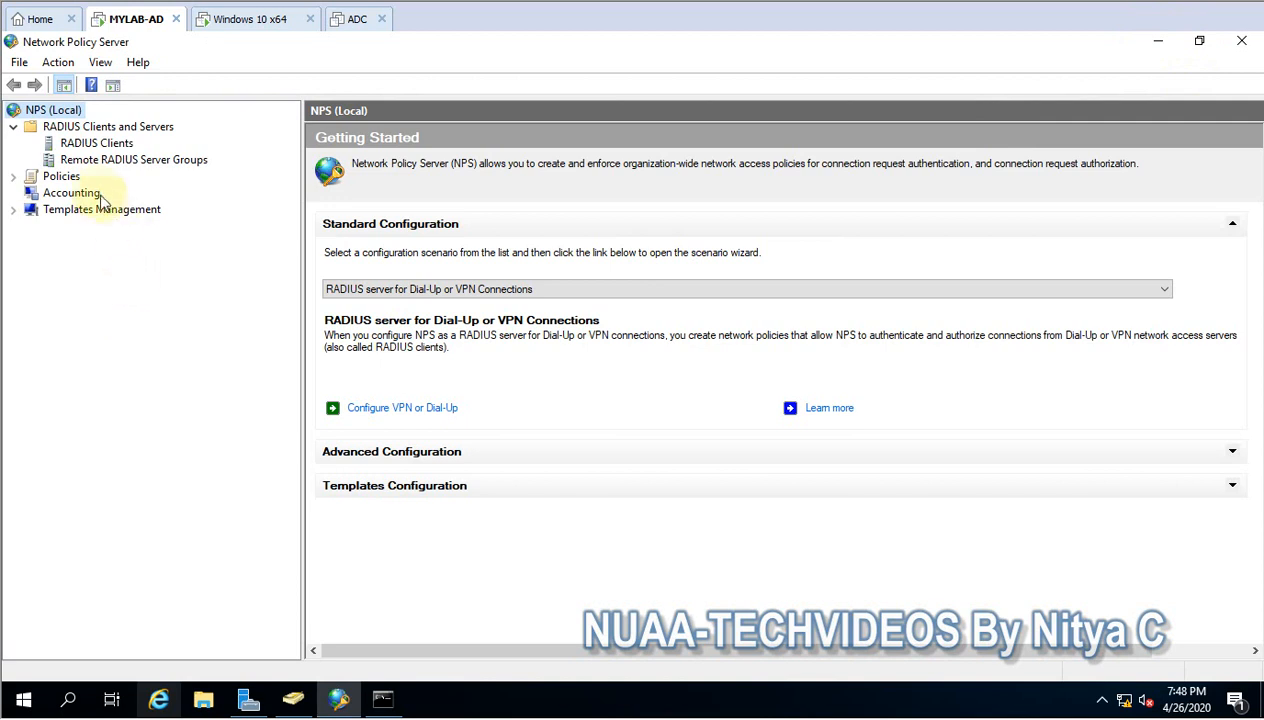
- Start a new RADIUS client in Network Policy Server with the friendly name VPN
left_click(92, 145)
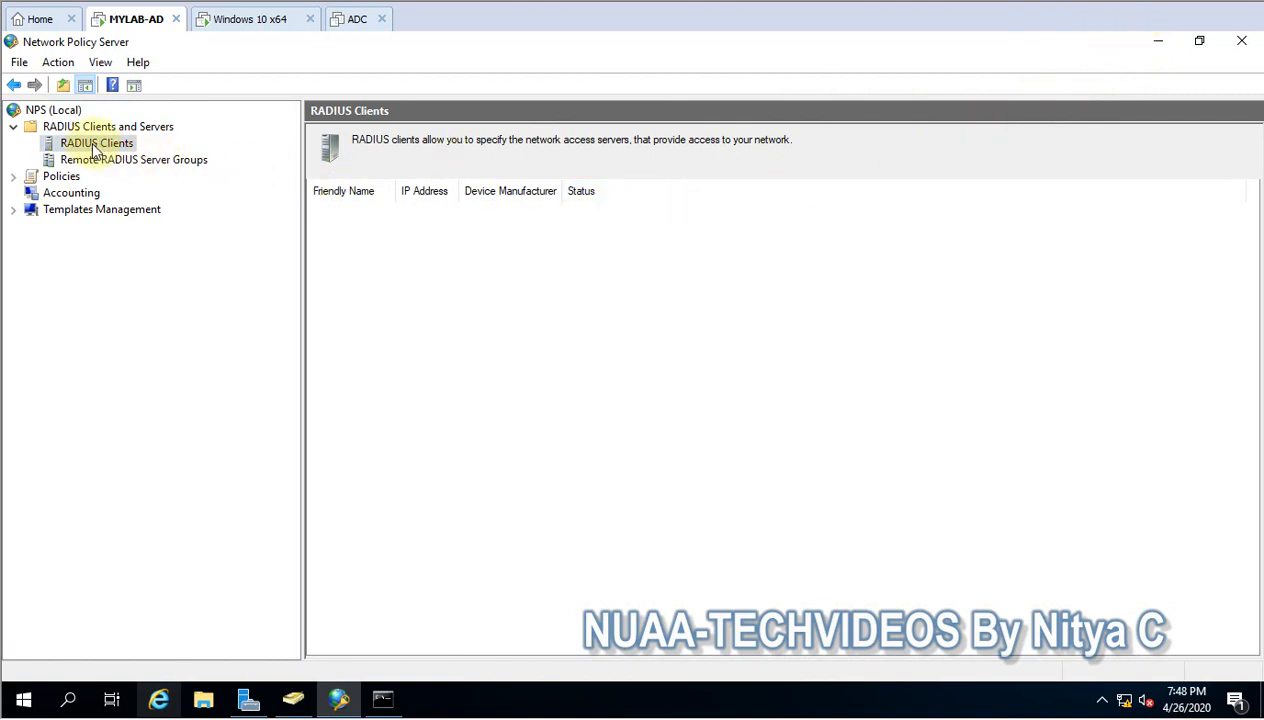
right_click(95, 150)
left_click(128, 156)
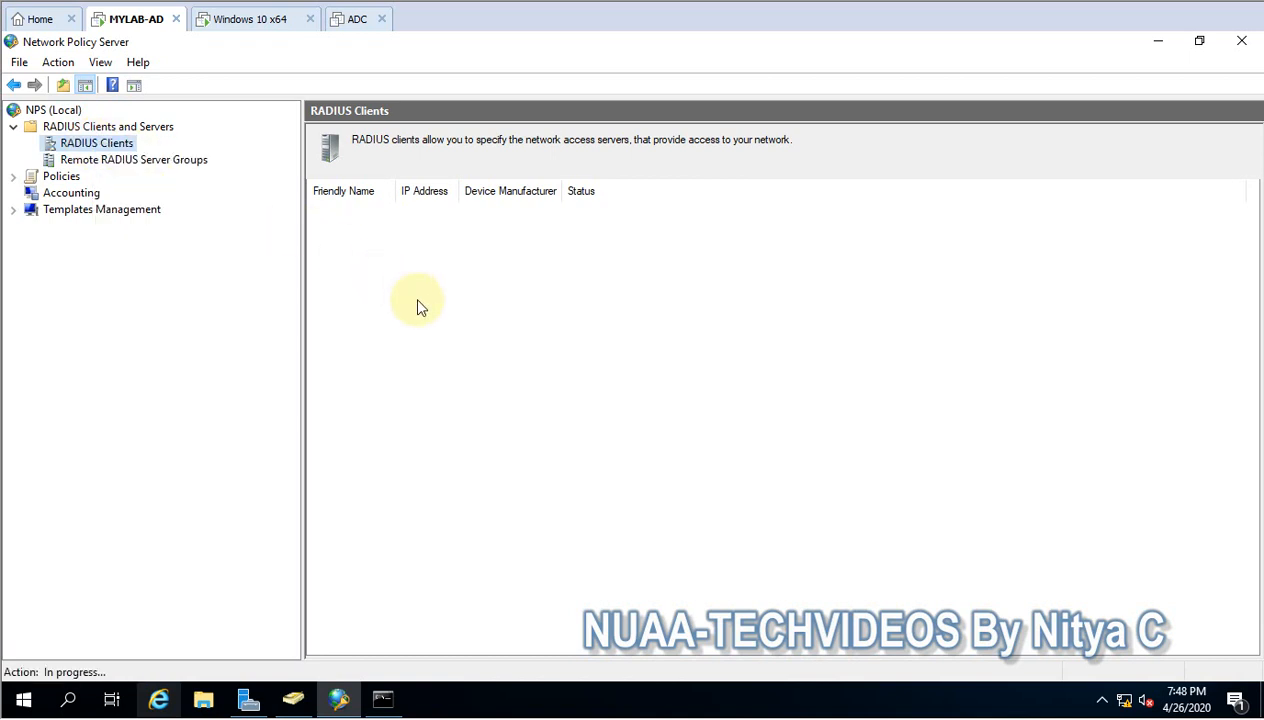
left_click(497, 266)
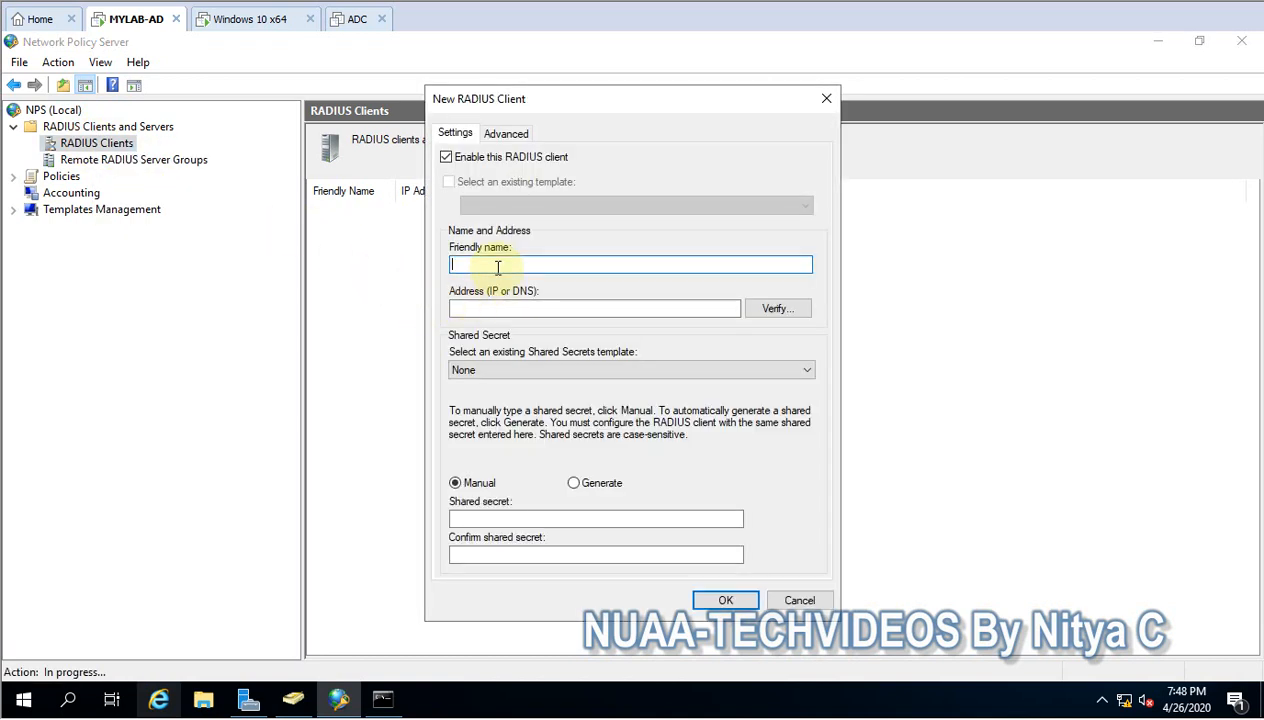
type("VPN")
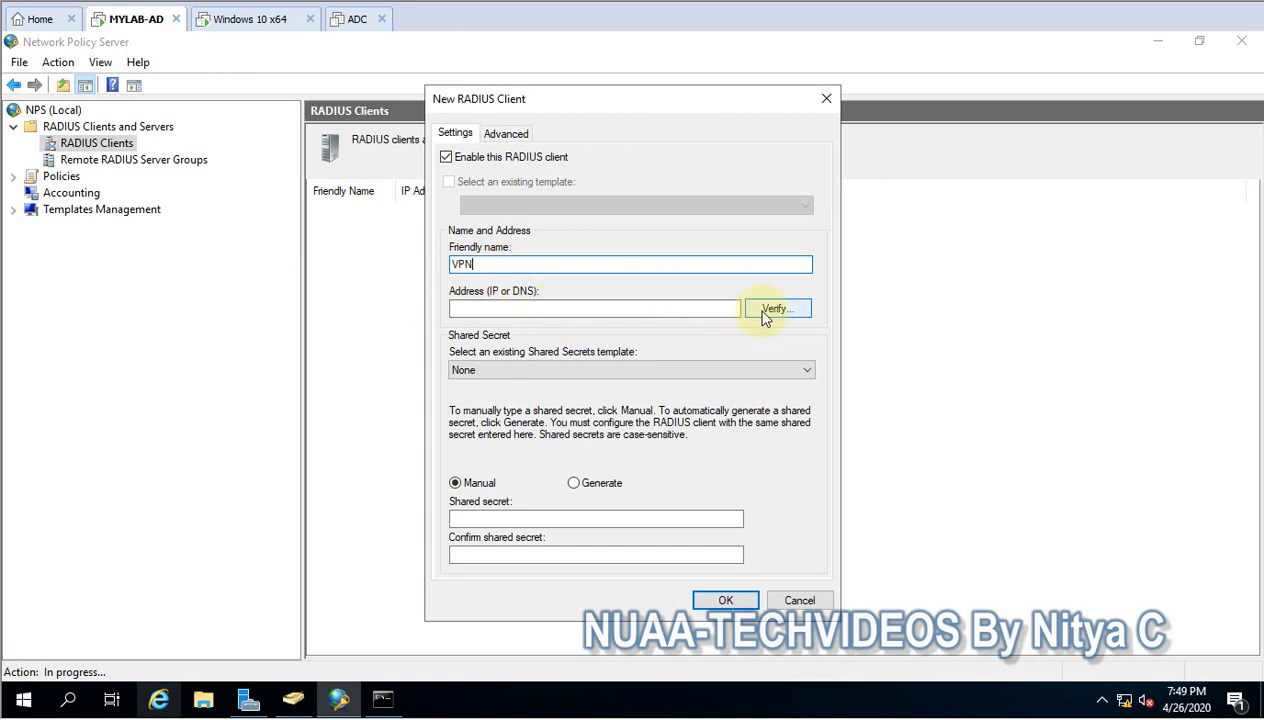
- Set the RADIUS client's address to 10.98.132.1 by resolving it in address verification and choosing the resolved IP
left_click(591, 308)
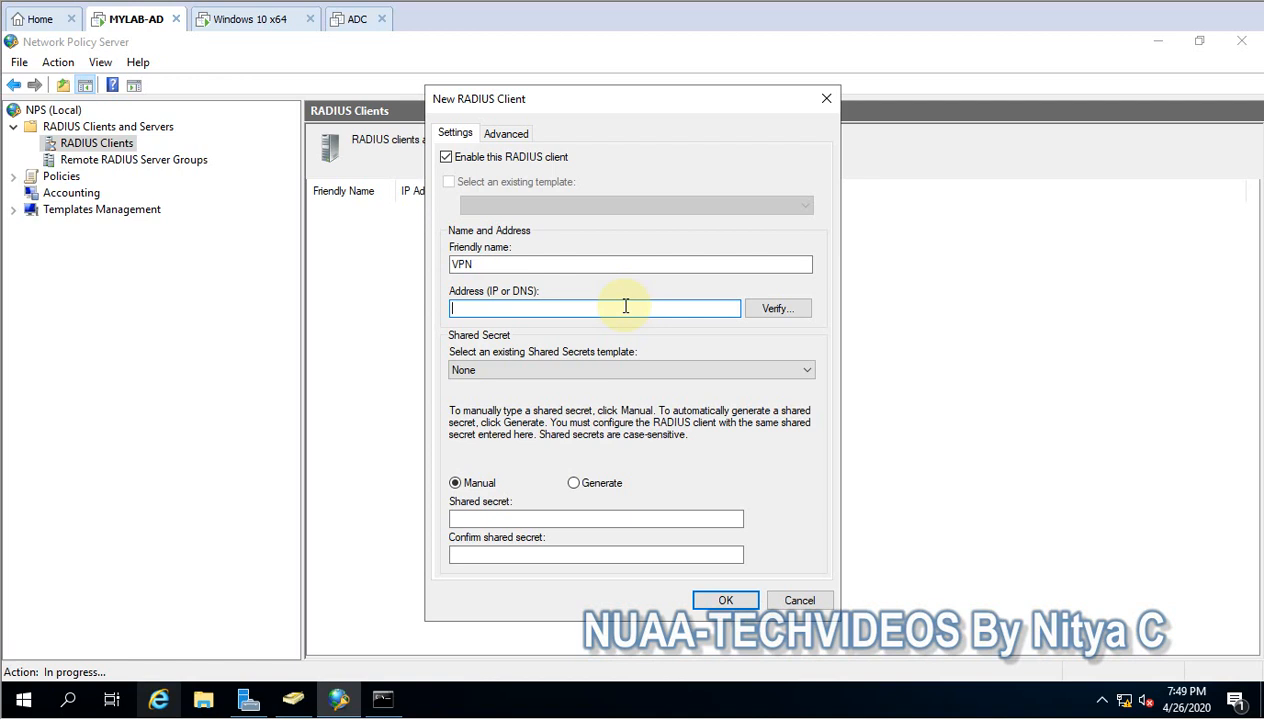
left_click(776, 310)
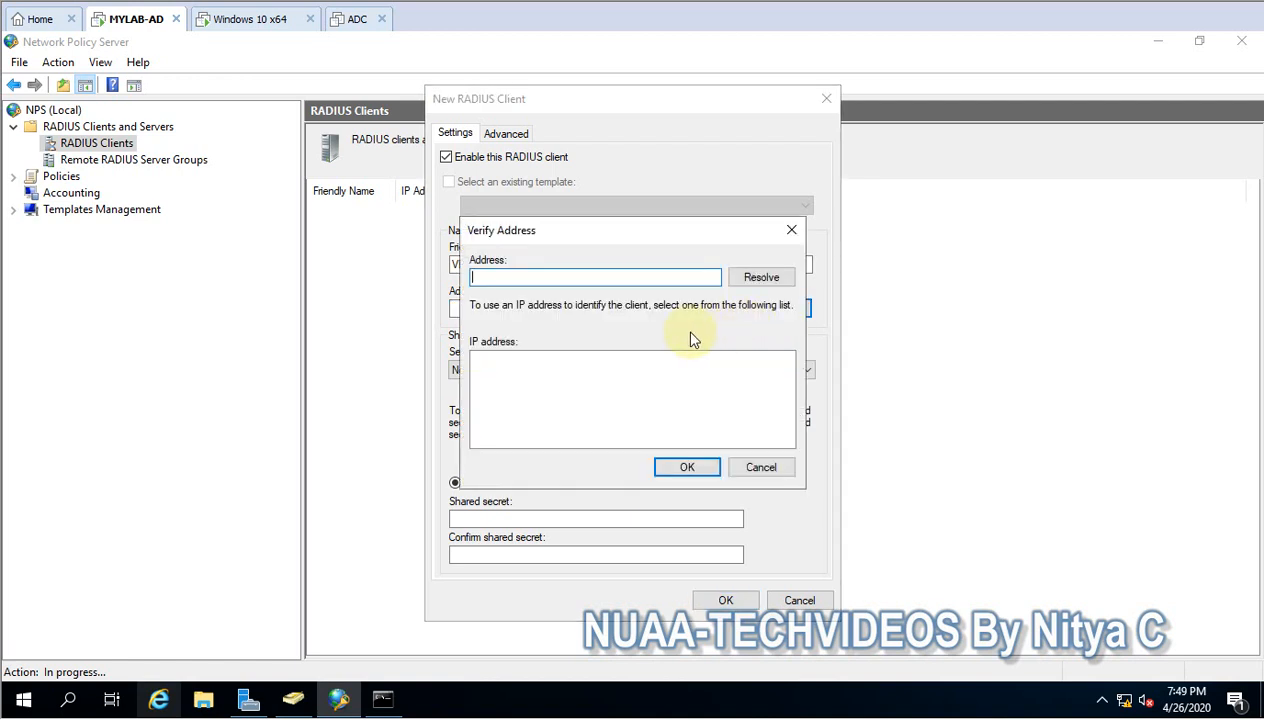
left_click(594, 283)
type("10.98.132.1")
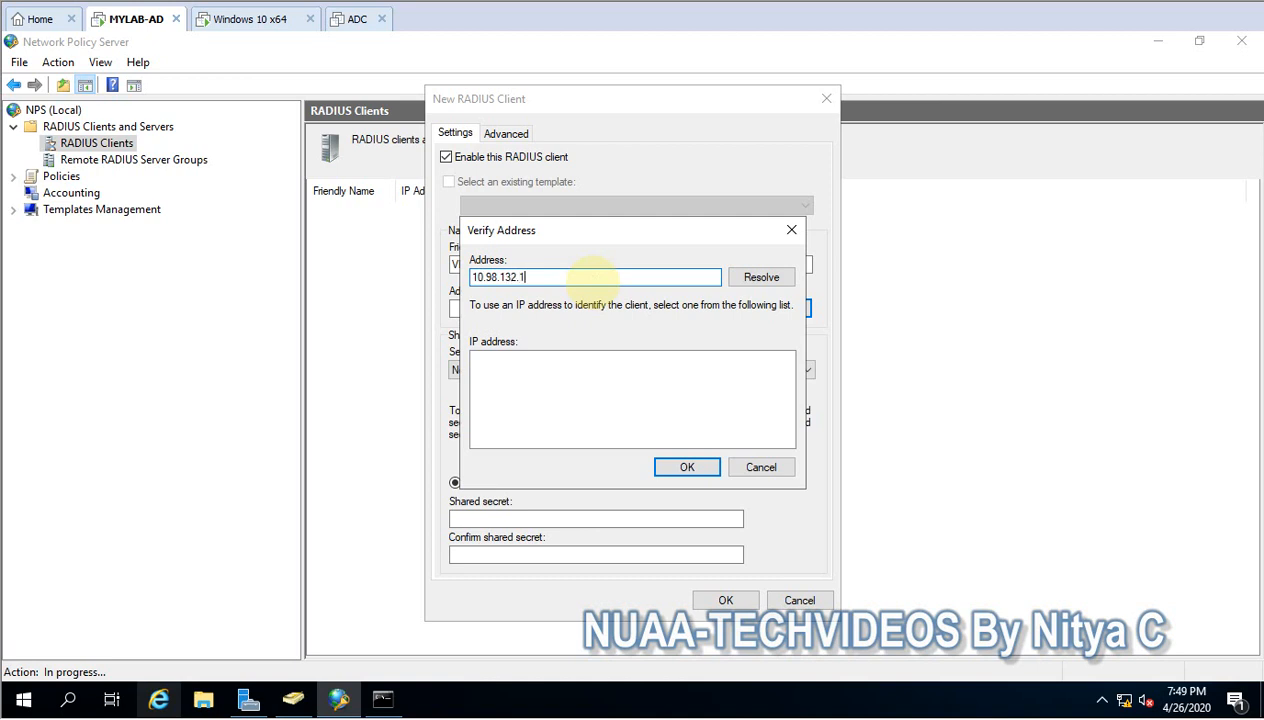
left_click(758, 278)
left_click(524, 362)
left_click(689, 466)
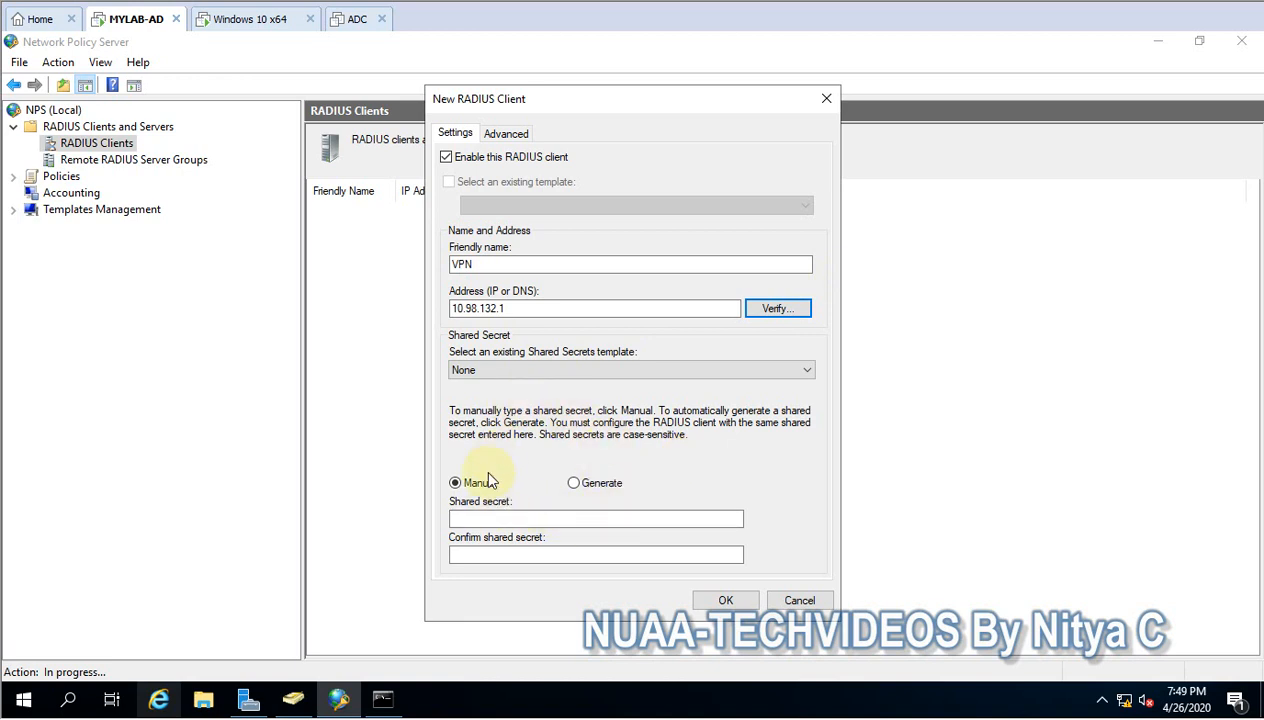
- Enter the manual shared secret for the RADIUS client and repeat it in the confirmation field
left_click(478, 518)
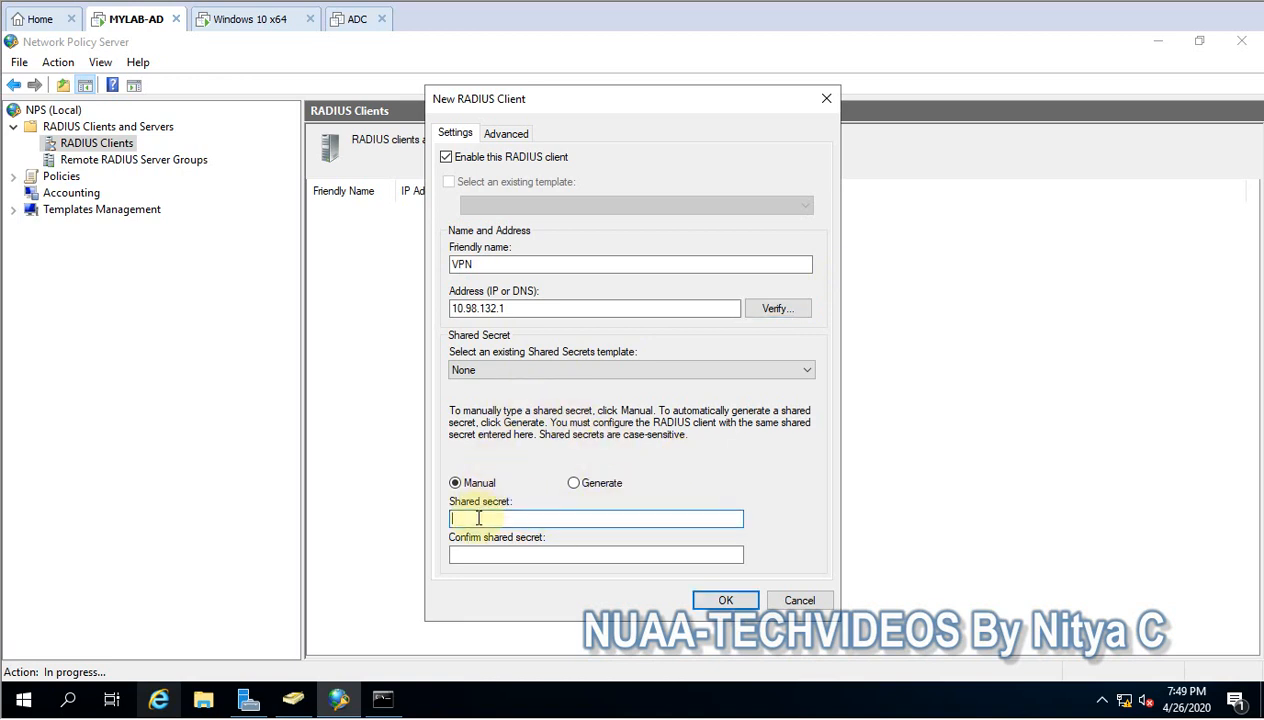
type("P")
key("BackSpace")
type("Passw")
key("Tab")
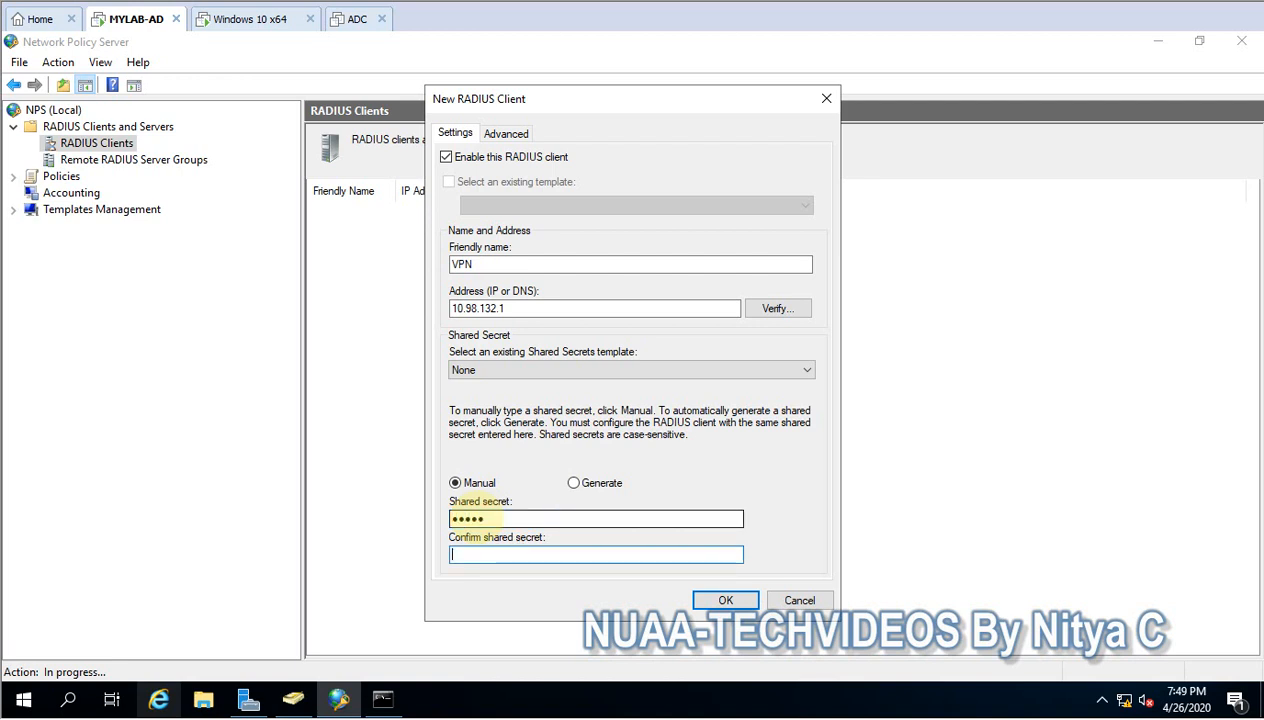
type("Pass")
key("BackSpace")
key("BackSpace")
key("BackSpace")
key("BackSpace")
type("Pass1")
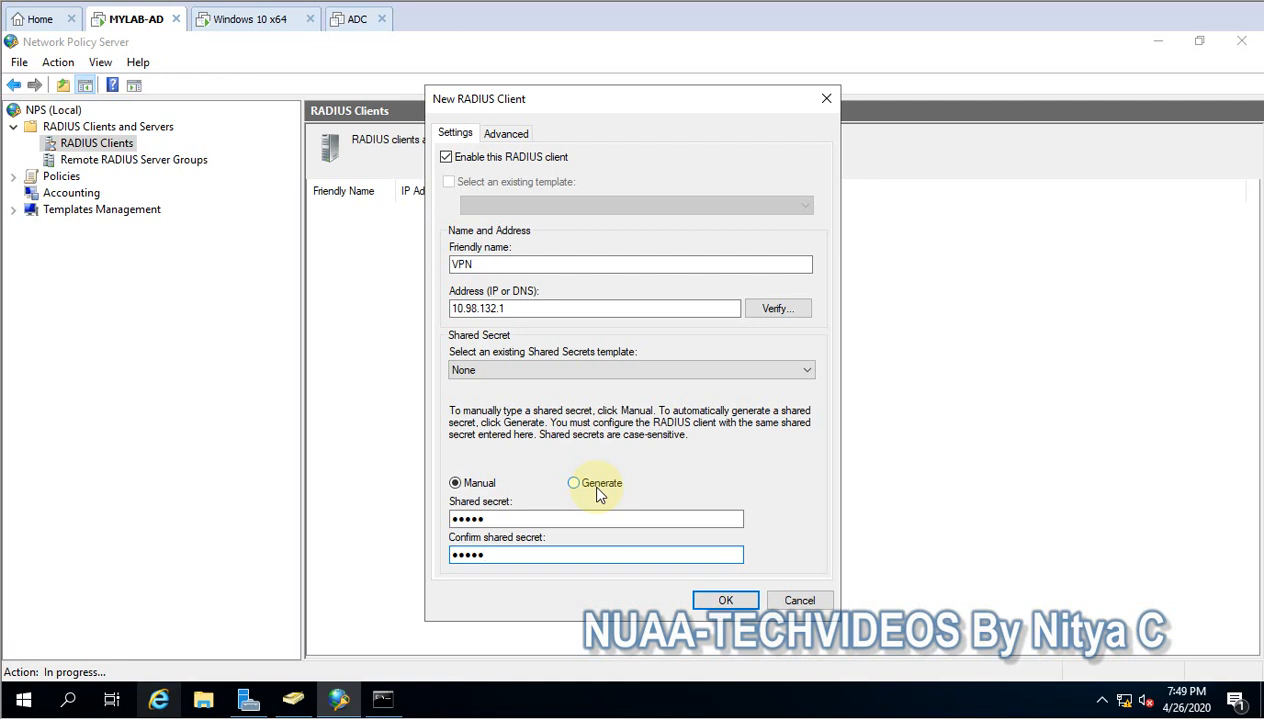
double_click(504, 516)
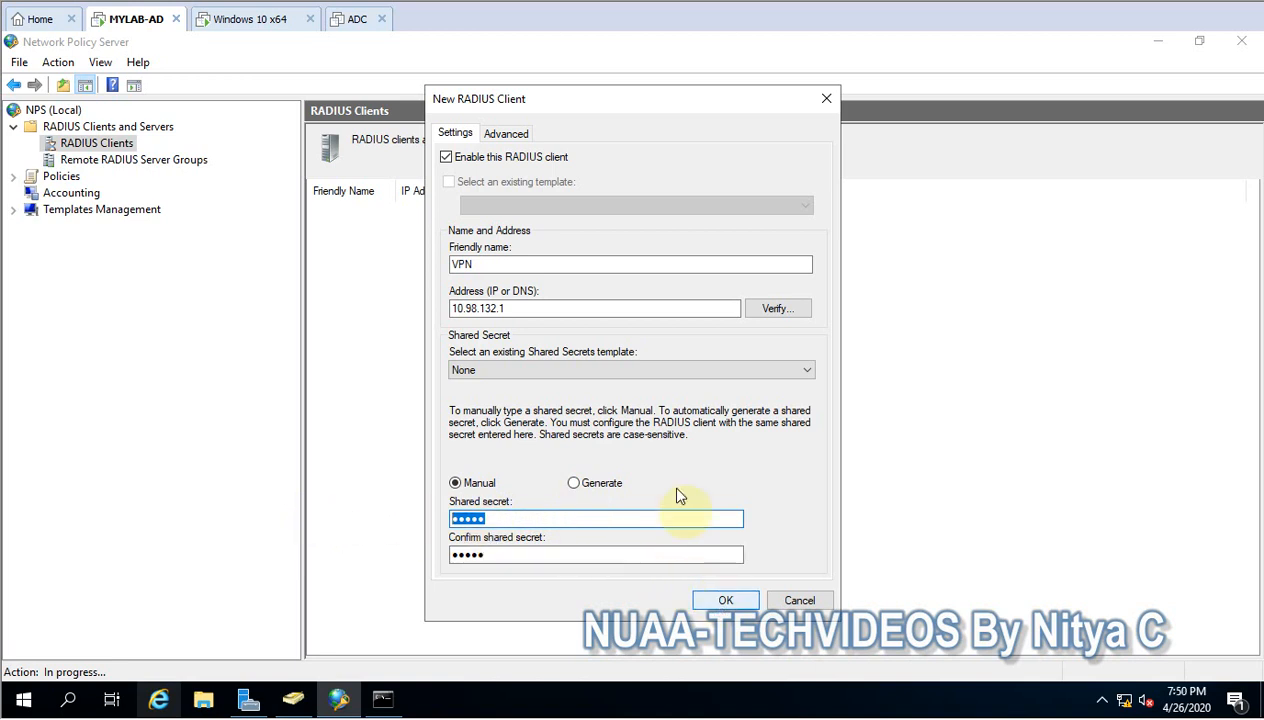
- Keep RADIUS Standard as the vendor, create the VPN RADIUS client, and select it in the client list
left_click(512, 134)
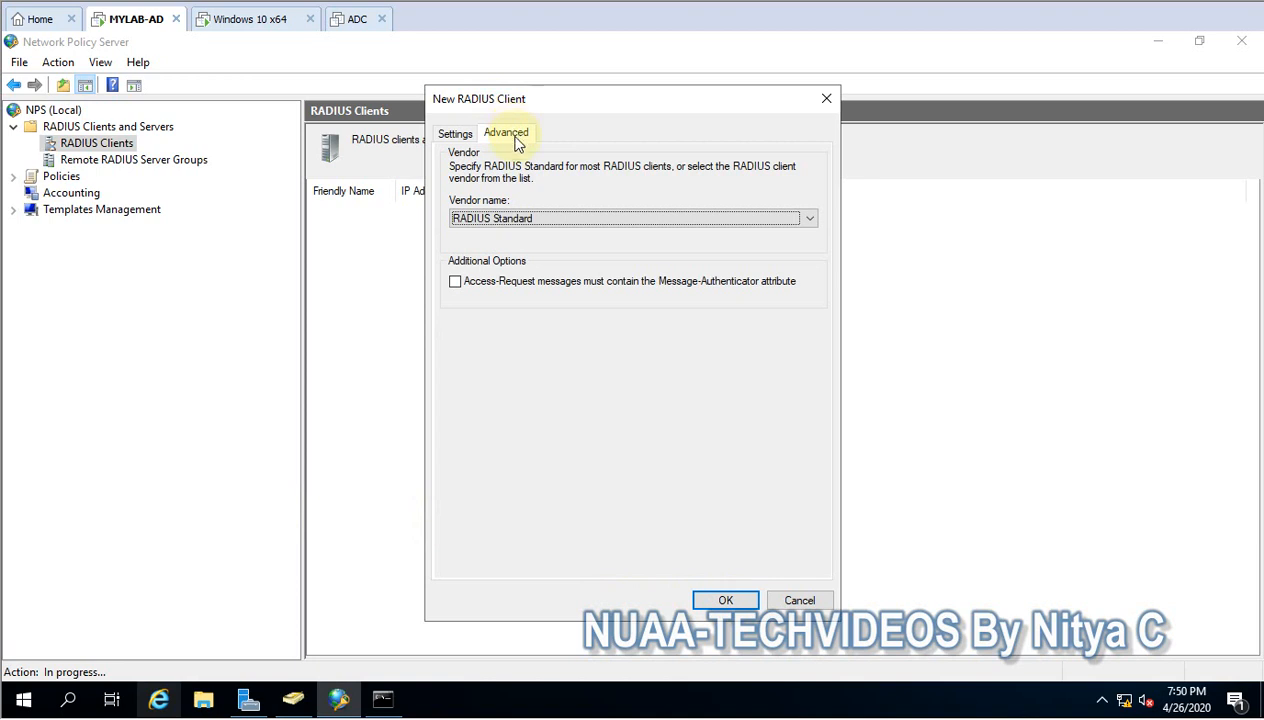
left_click(520, 220)
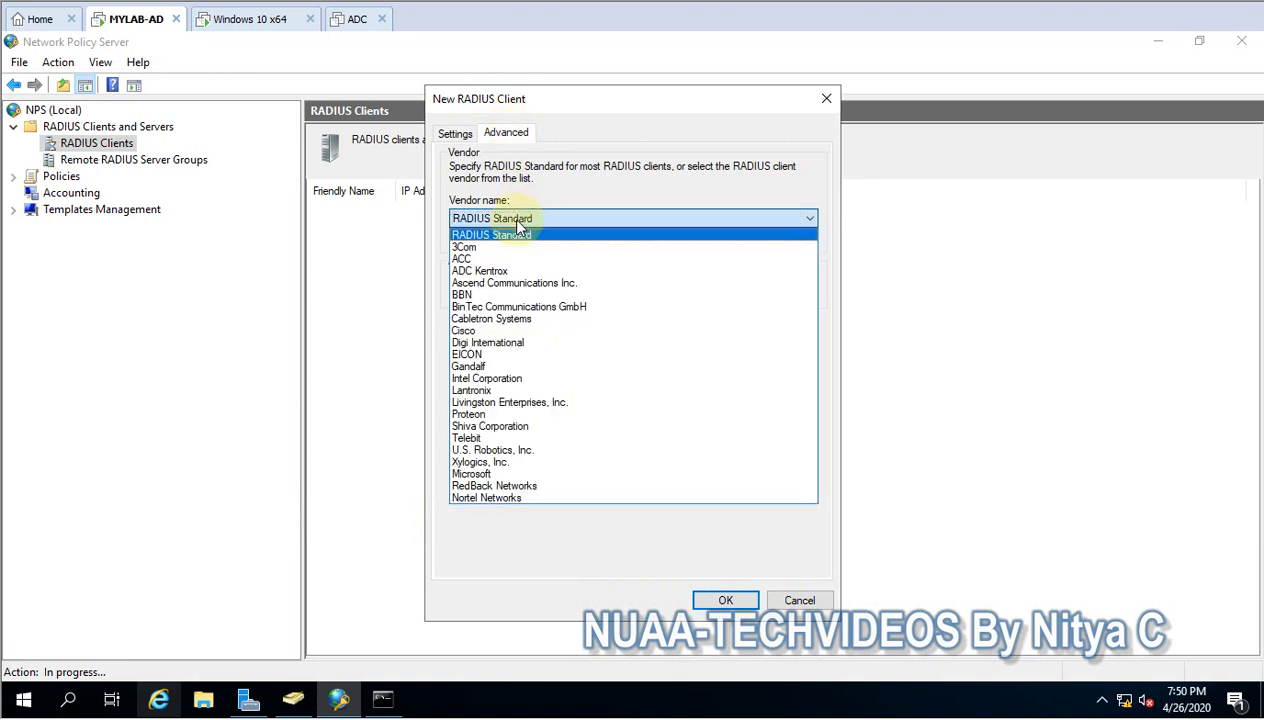
left_click(520, 222)
left_click(517, 222)
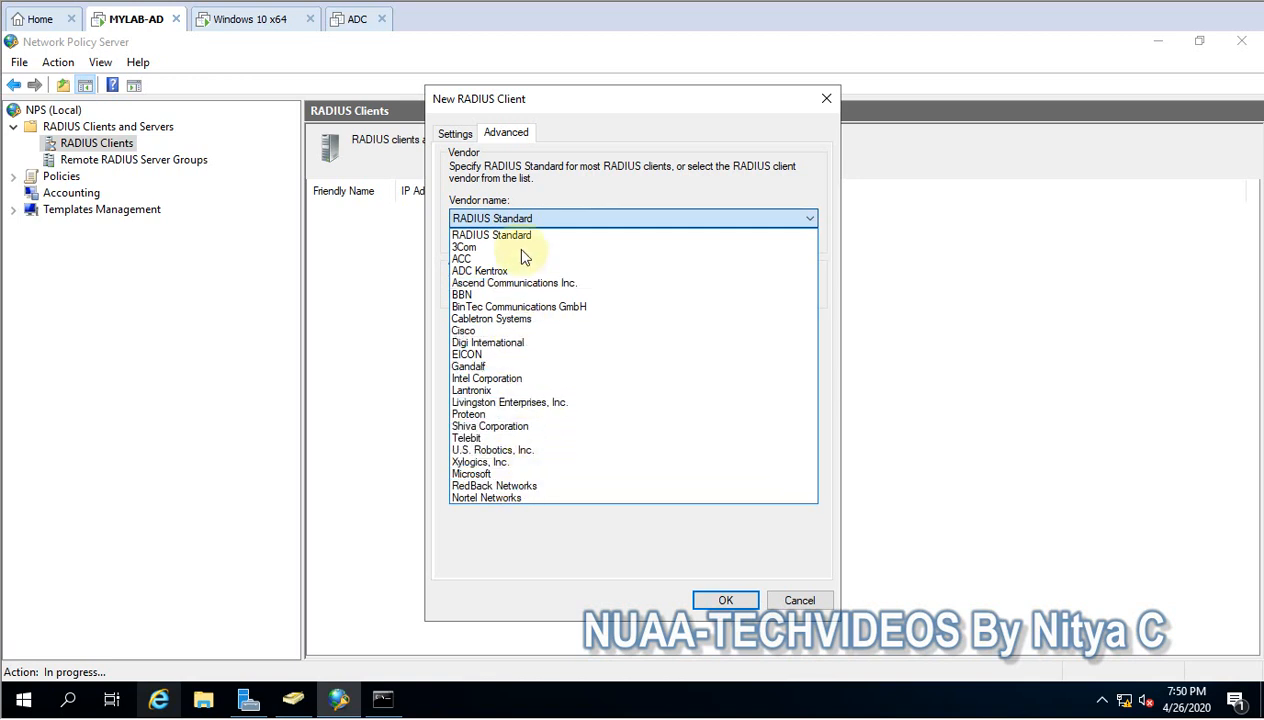
left_click(520, 222)
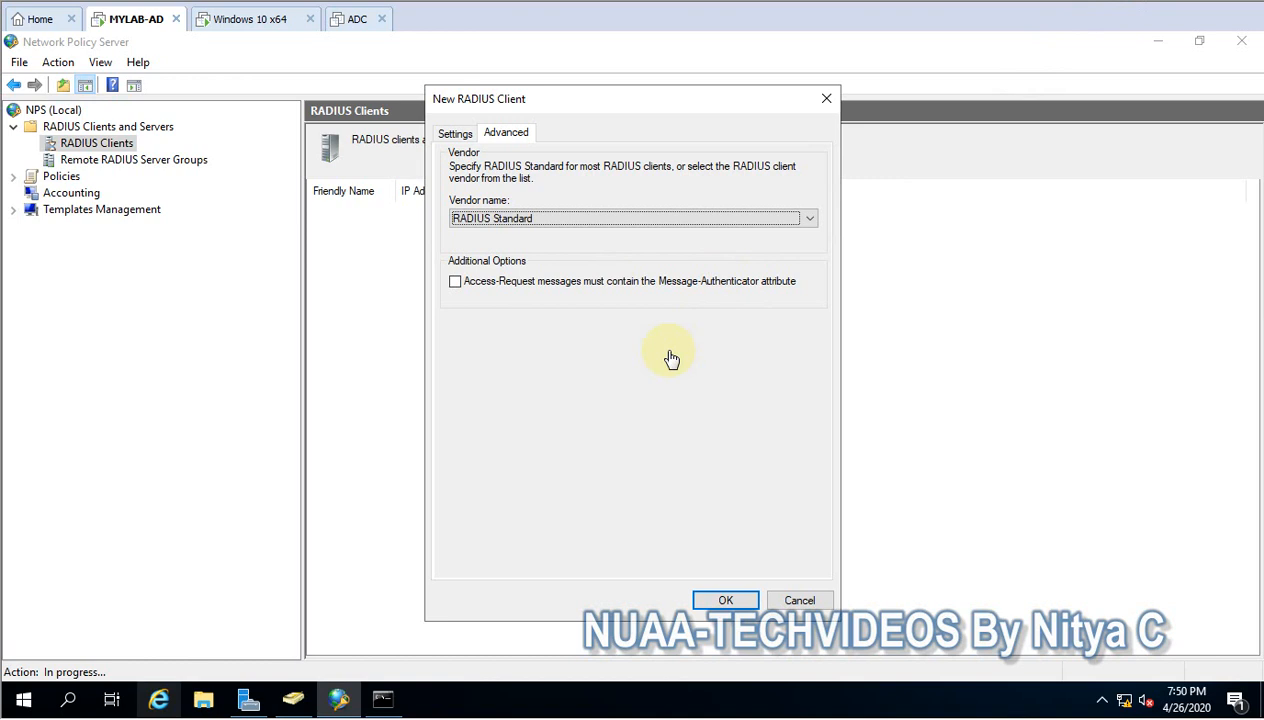
left_click(463, 133)
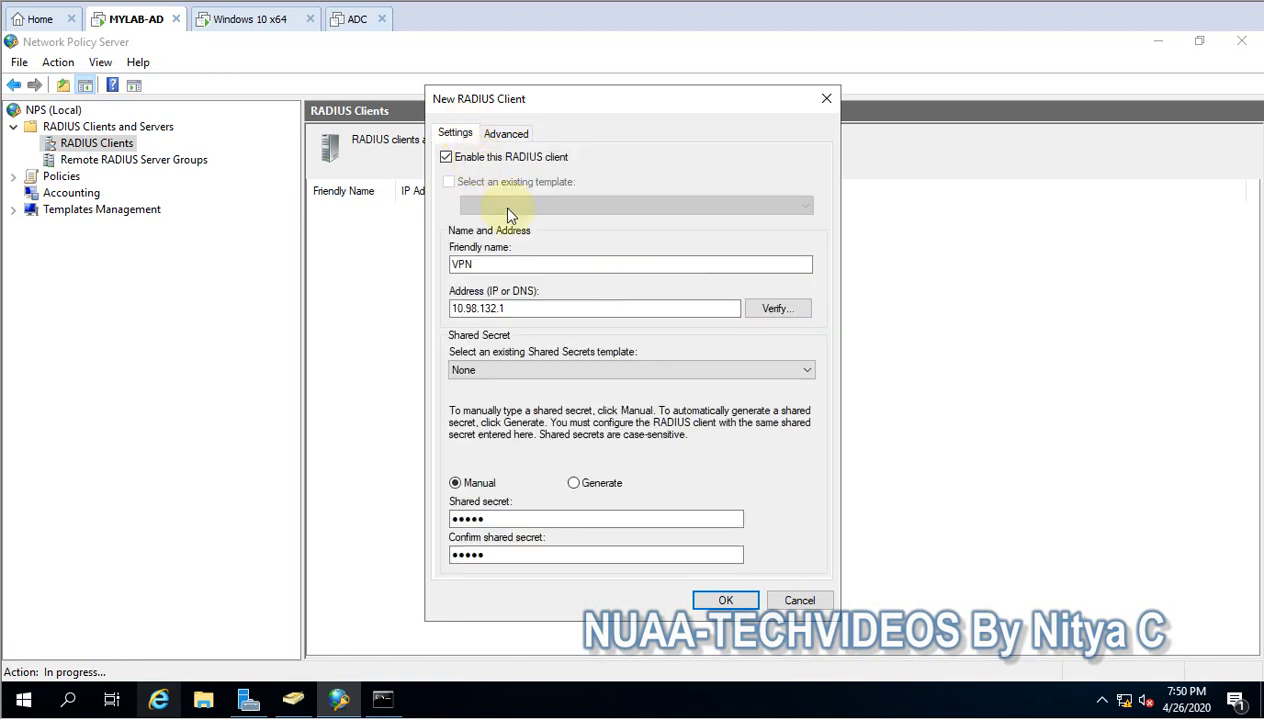
left_click(720, 601)
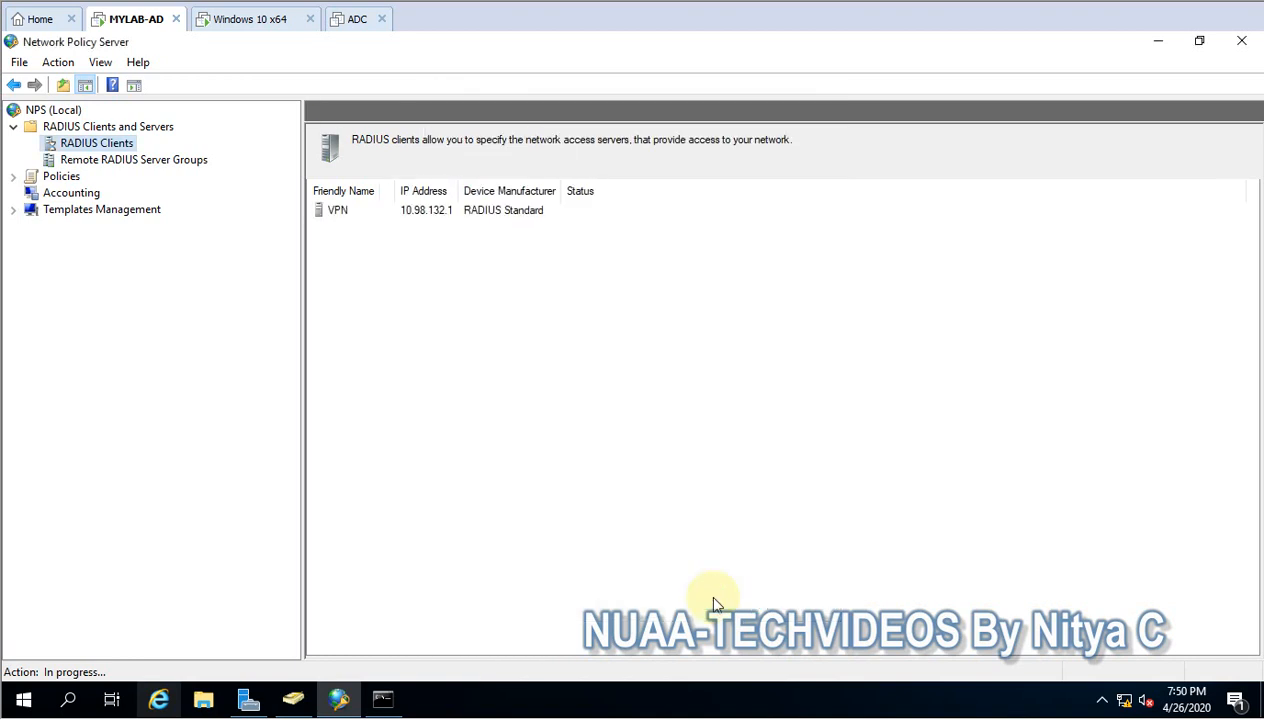
left_click(397, 219)
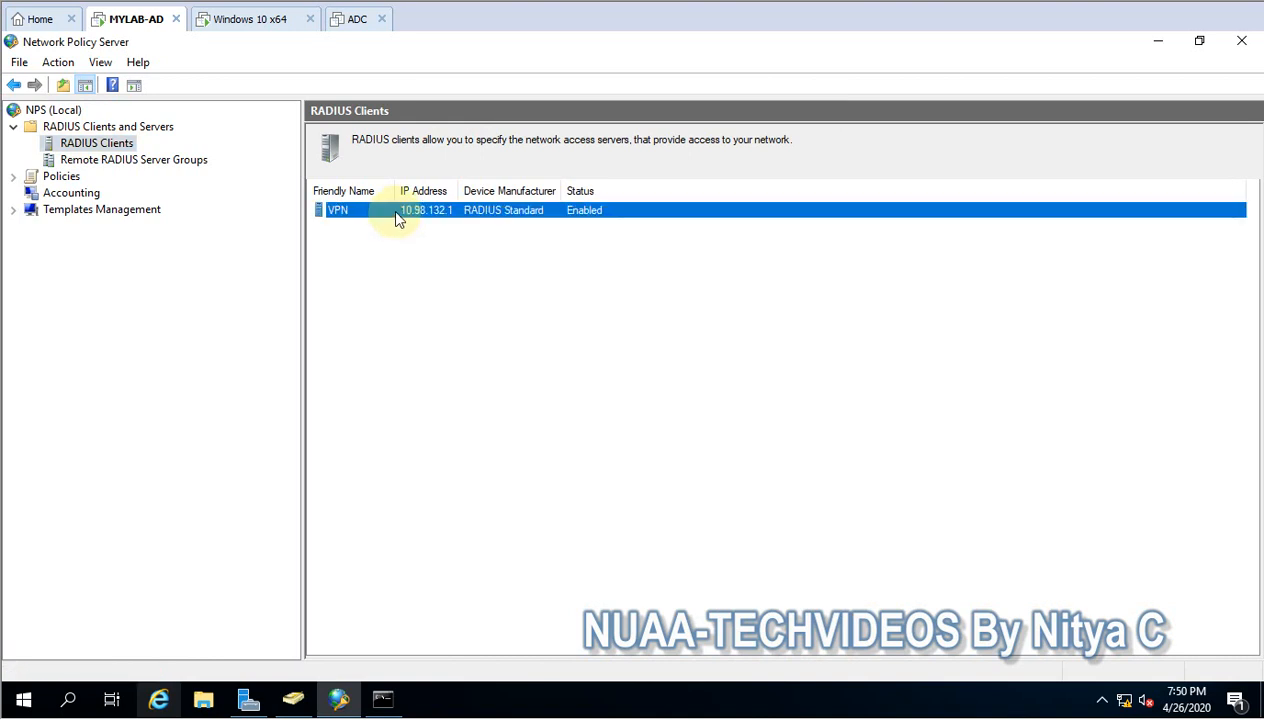
- Start the Configure VPN or Dial-Up wizard for Virtual Private Network (VPN) Connections with the policy name VPN
left_click(62, 114)
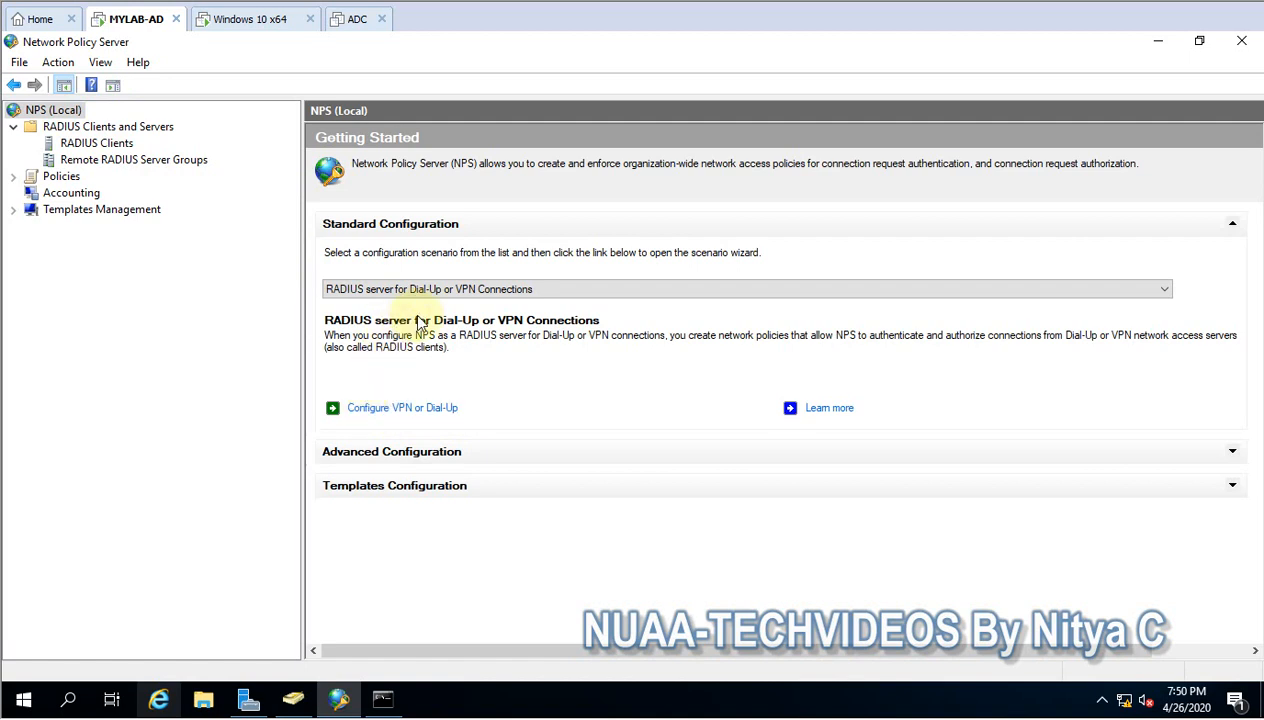
left_click(383, 413)
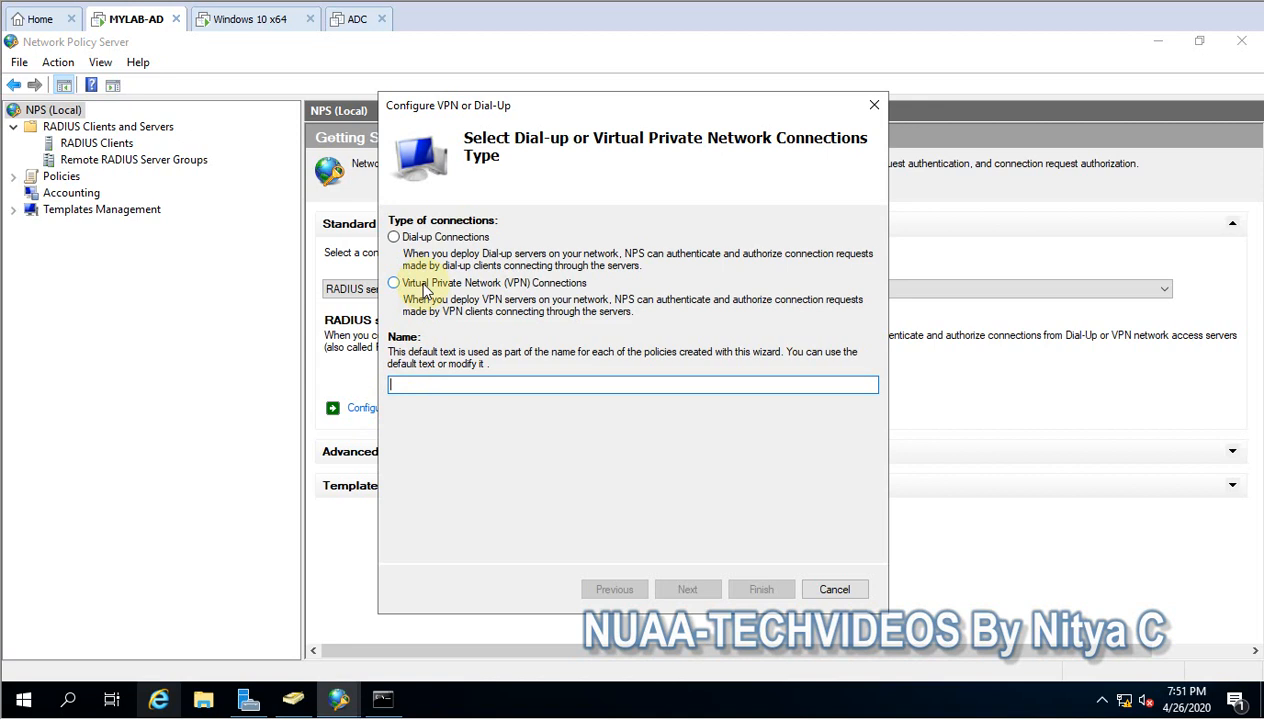
left_click(520, 284)
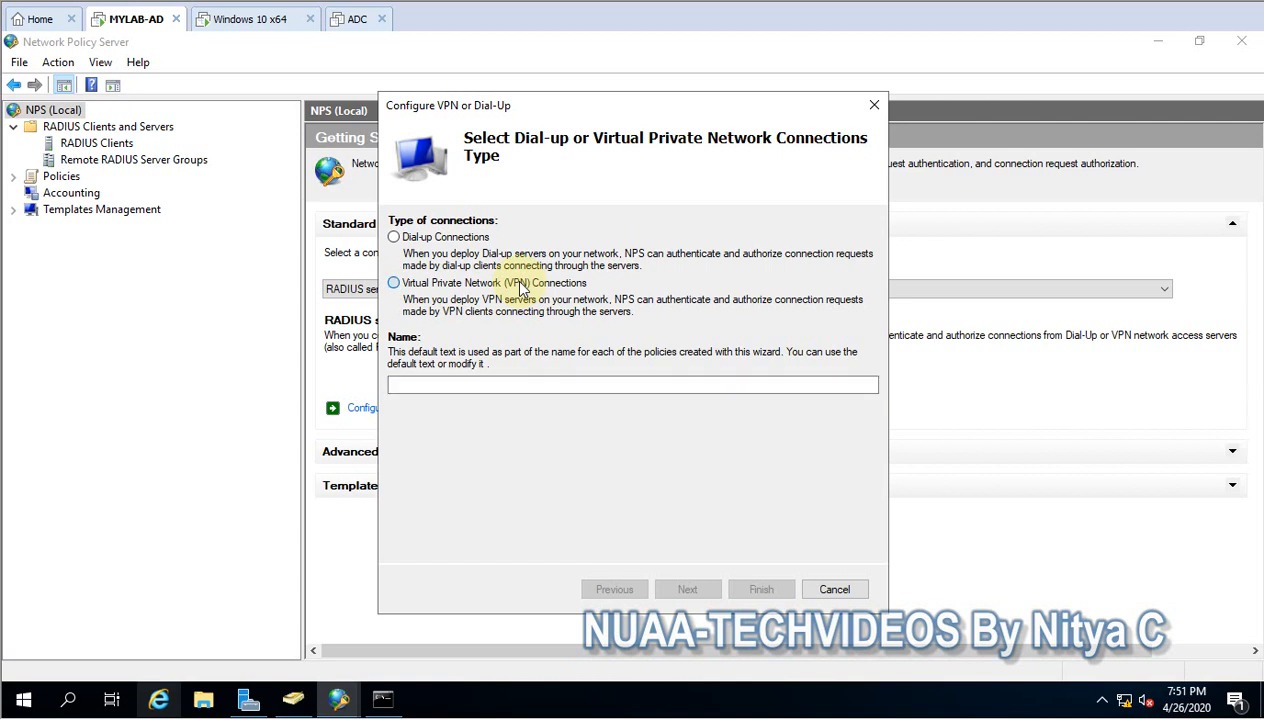
left_click_drag(606, 386, 333, 406)
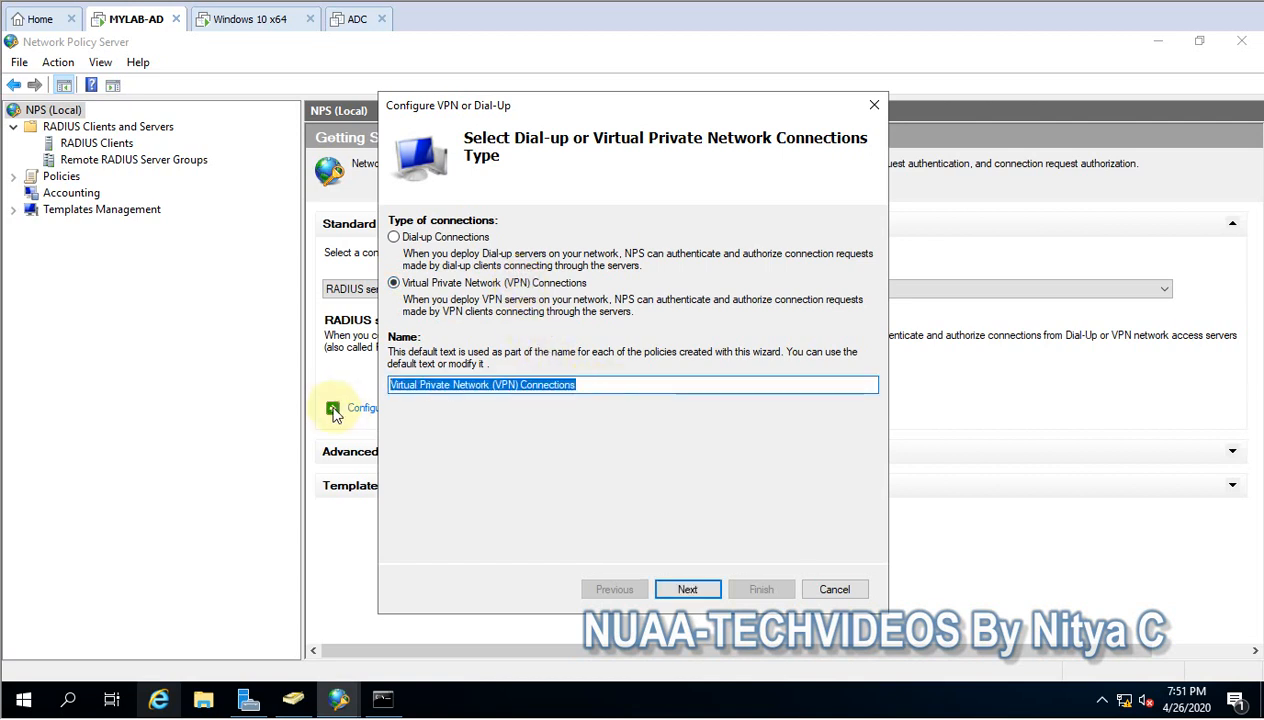
type("VPN")
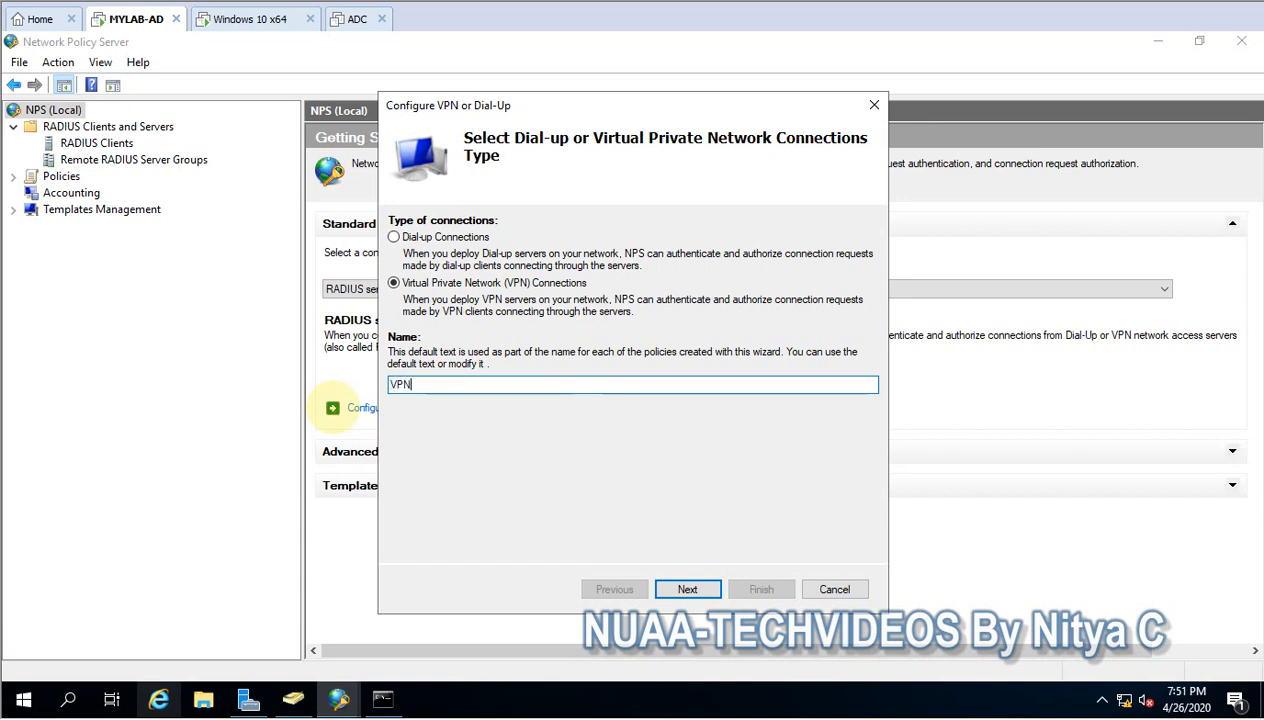
left_click(666, 591)
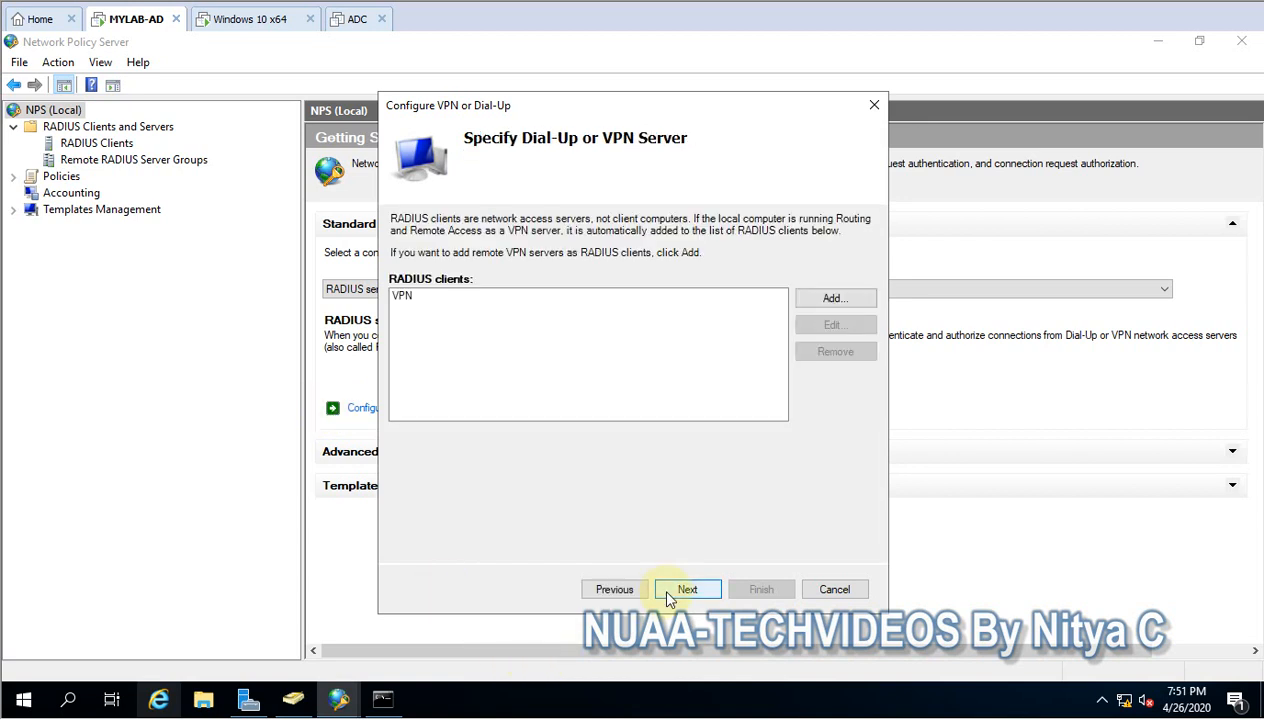
- Review the VPN RADIUS client's properties in the wizard, leave them unchanged, and continue to the authentication methods
left_click(421, 307)
left_click(815, 325)
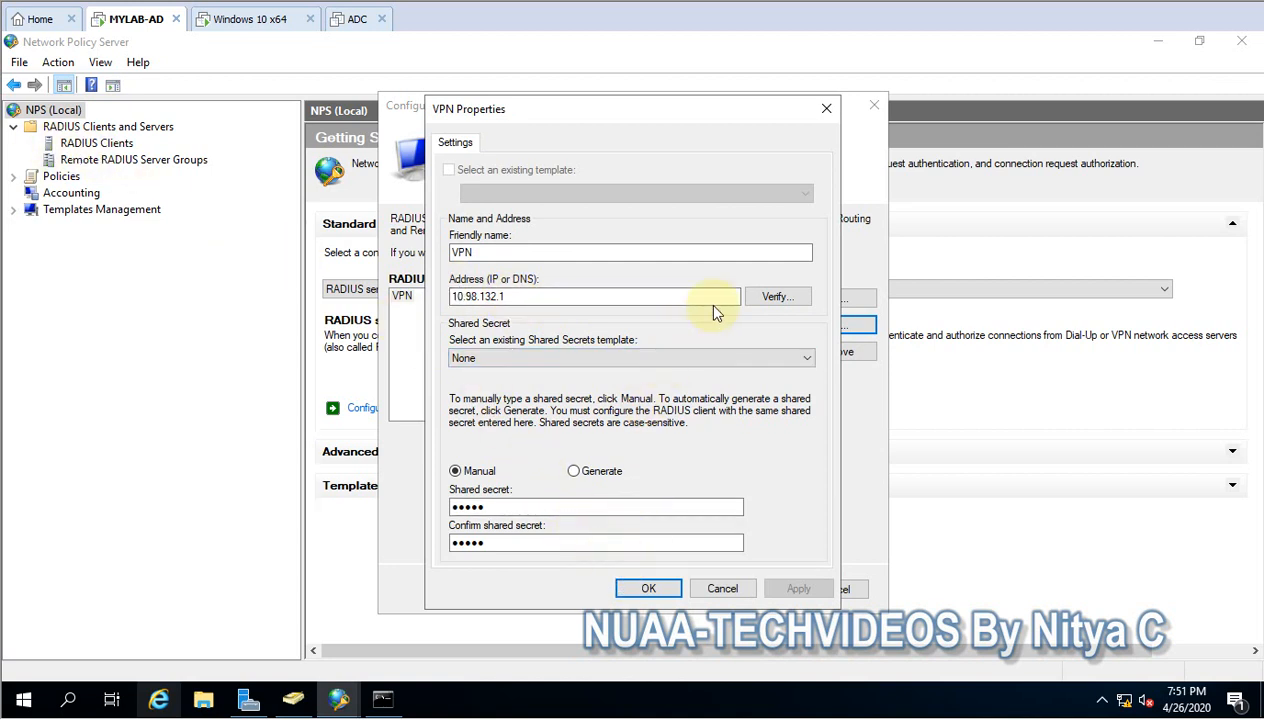
left_click(645, 577)
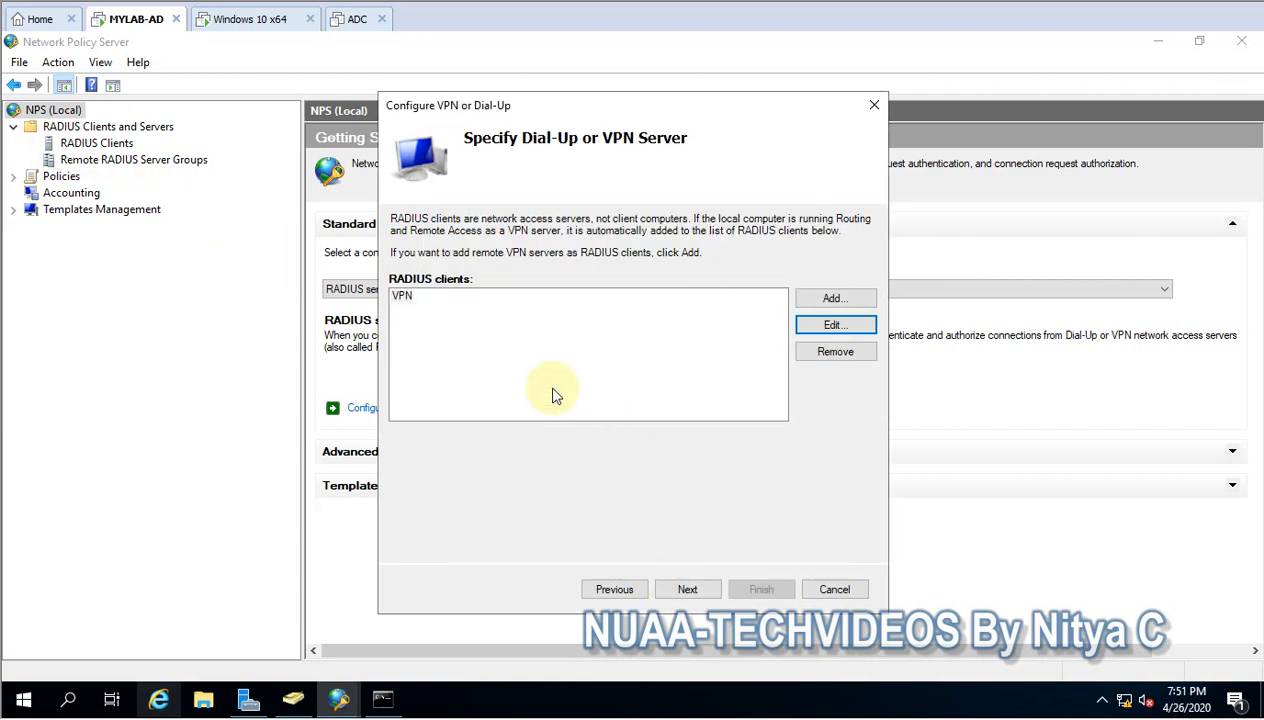
left_click(686, 590)
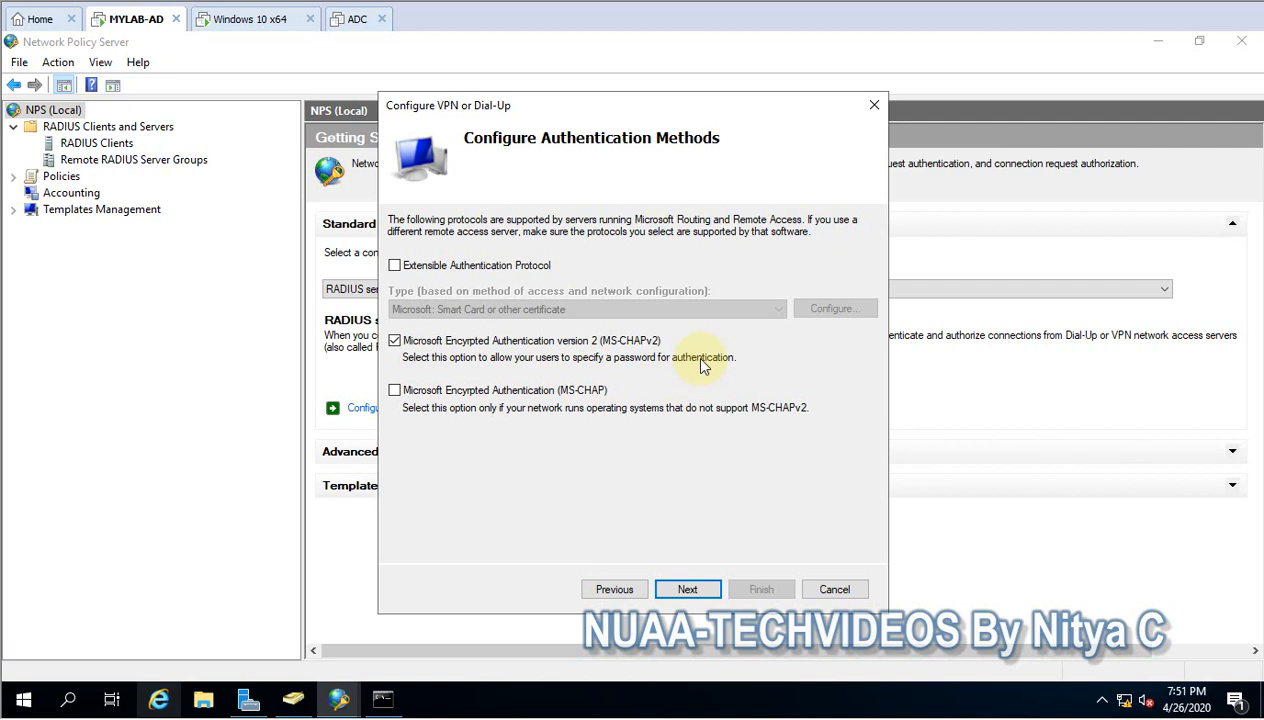
- Check the available Extensible Authentication Protocol types, leave EAP off, and continue with only MS-CHAPv2 enabled
left_click(425, 270)
left_click(447, 311)
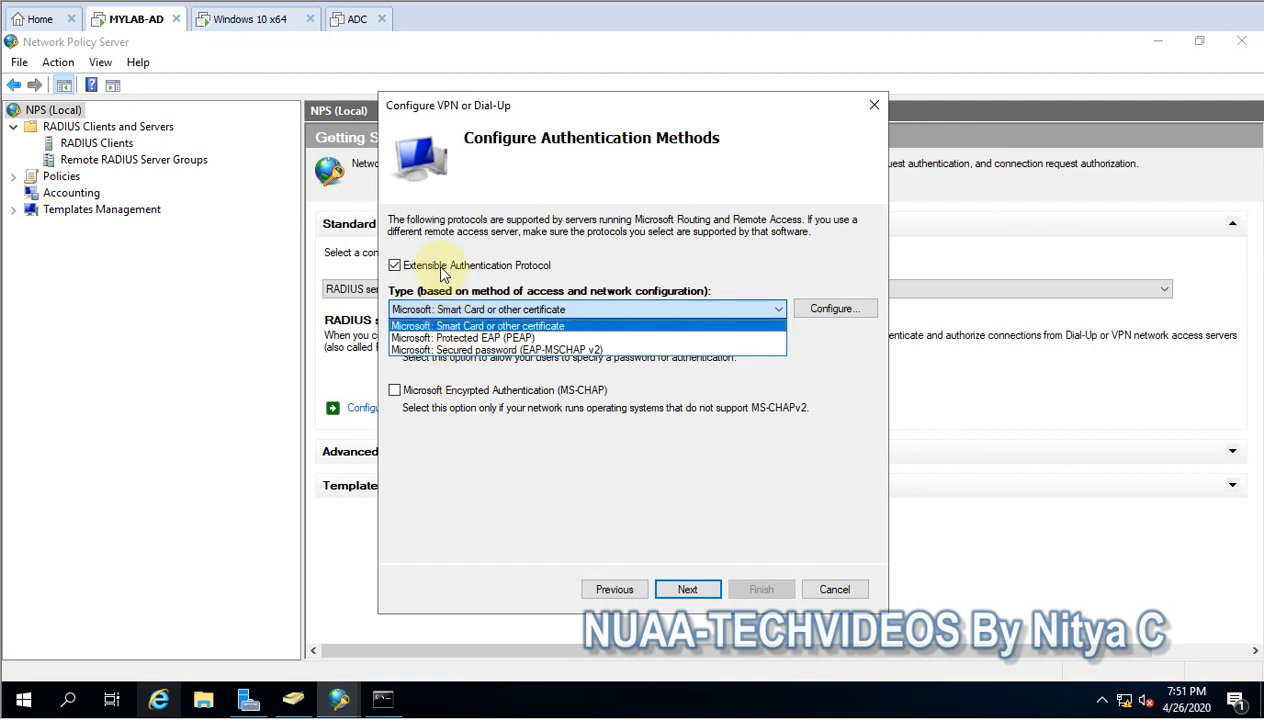
left_click(444, 274)
left_click(444, 274)
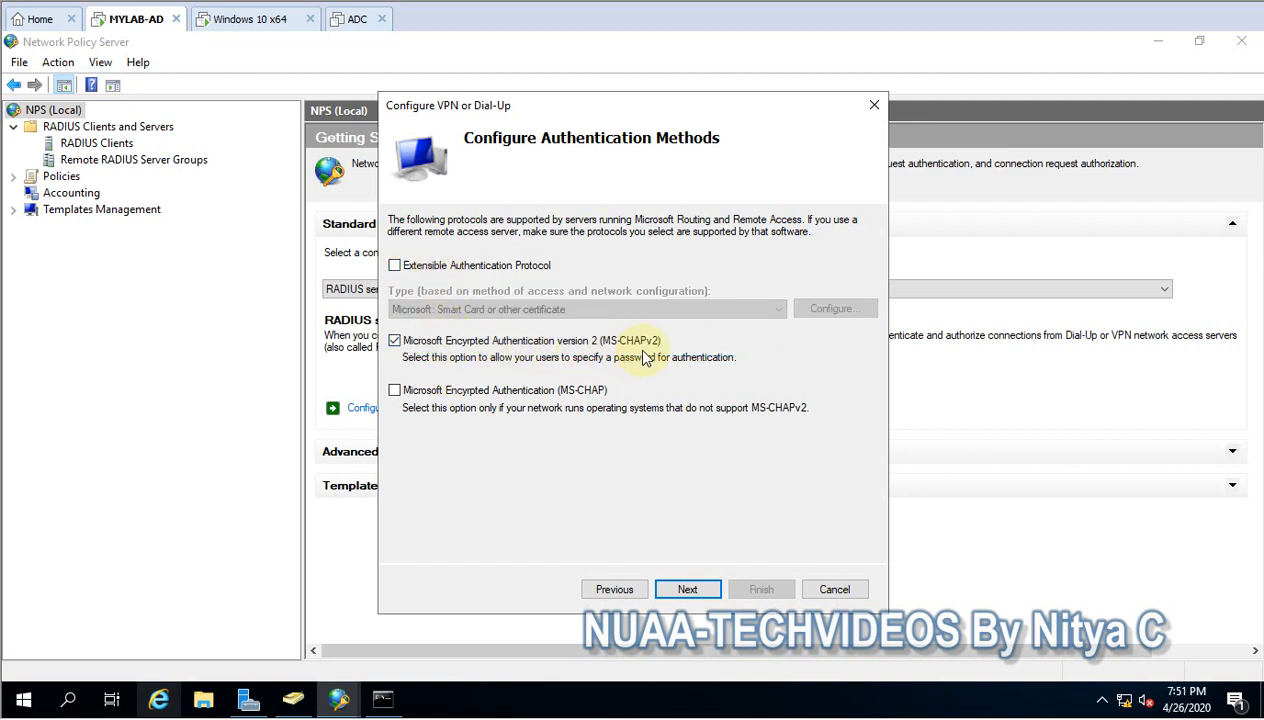
left_click(687, 589)
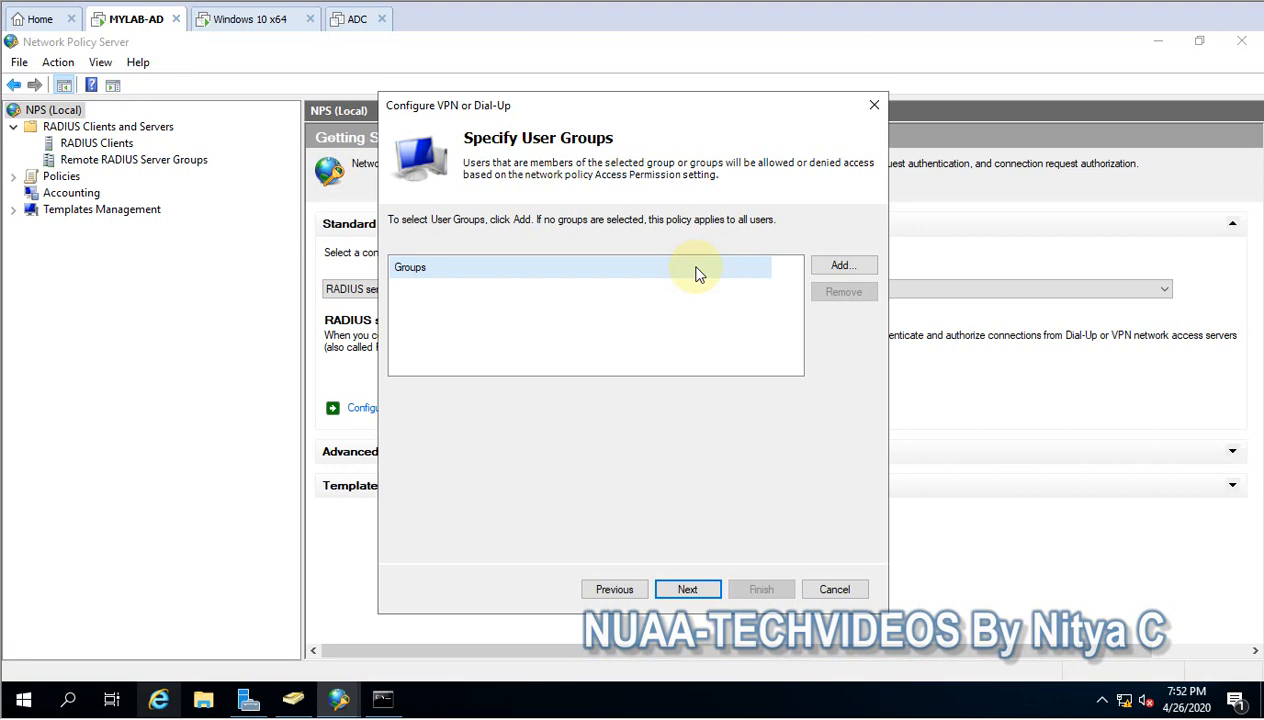
- In Active Directory Users and Computers, examine the members of the IT group under BLR/IT, and return to the wizard
left_click(293, 699)
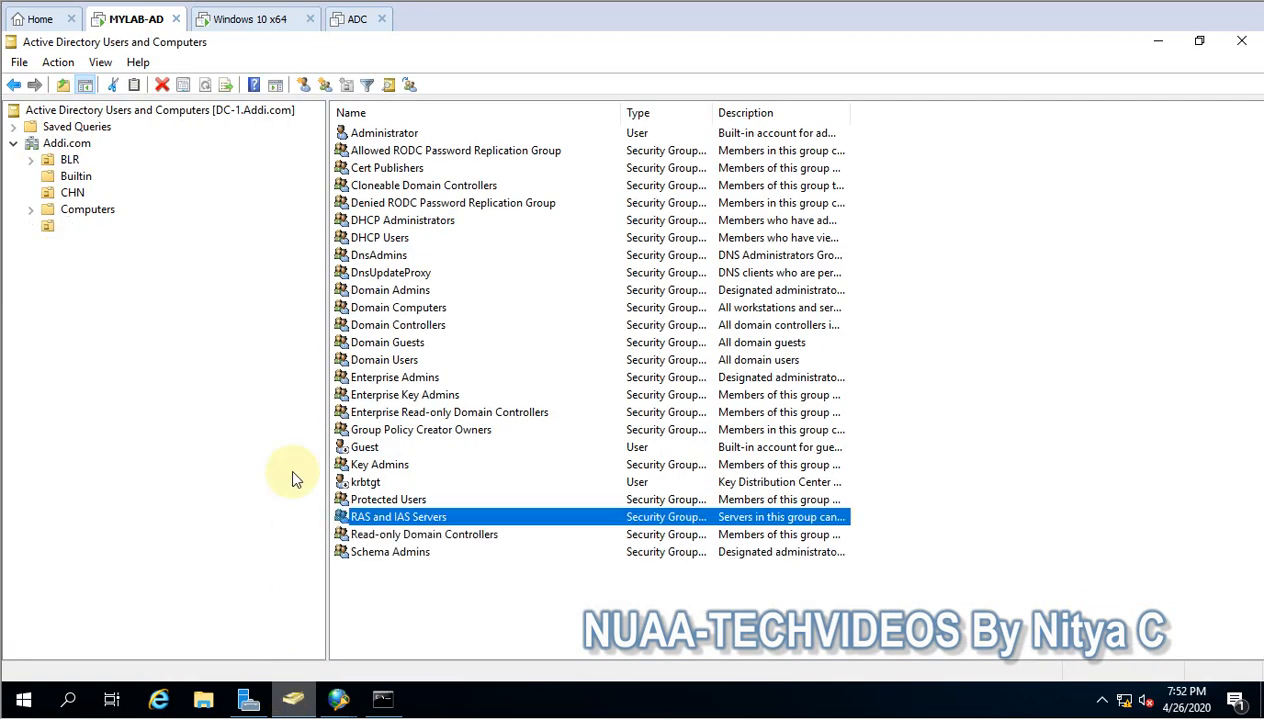
double_click(58, 162)
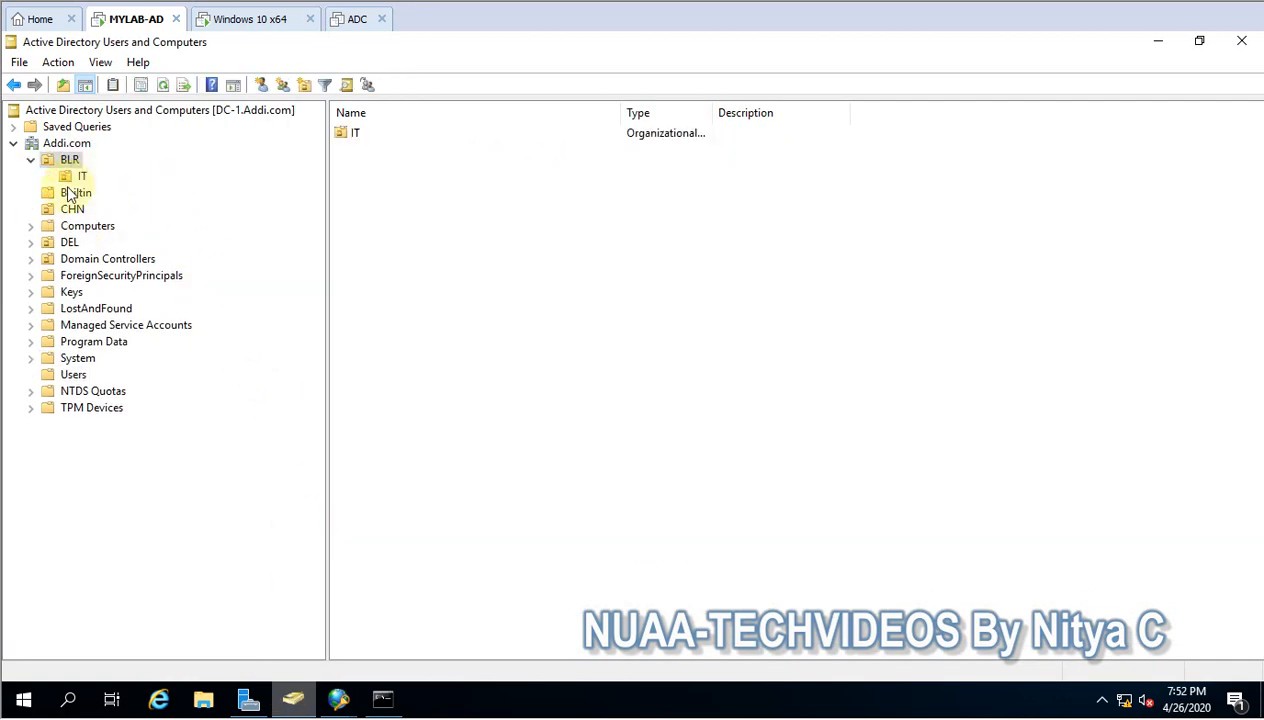
left_click(81, 176)
left_click(360, 134)
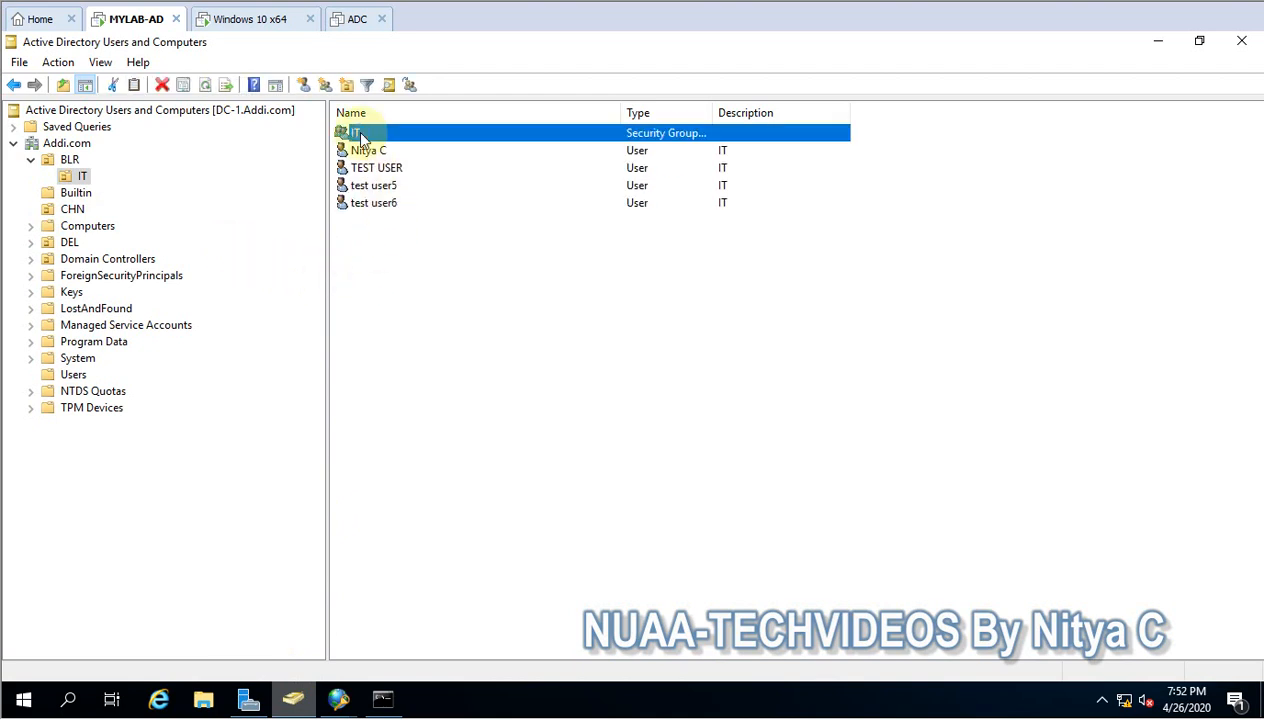
double_click(362, 138)
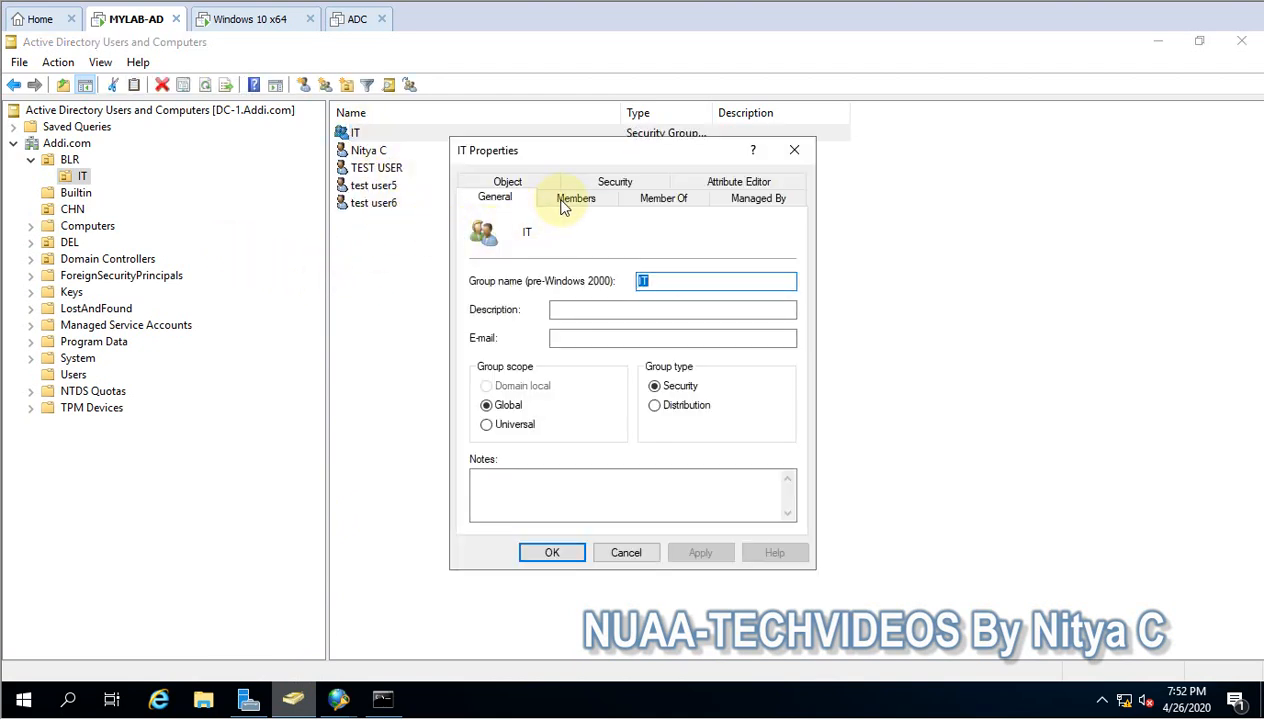
left_click(575, 198)
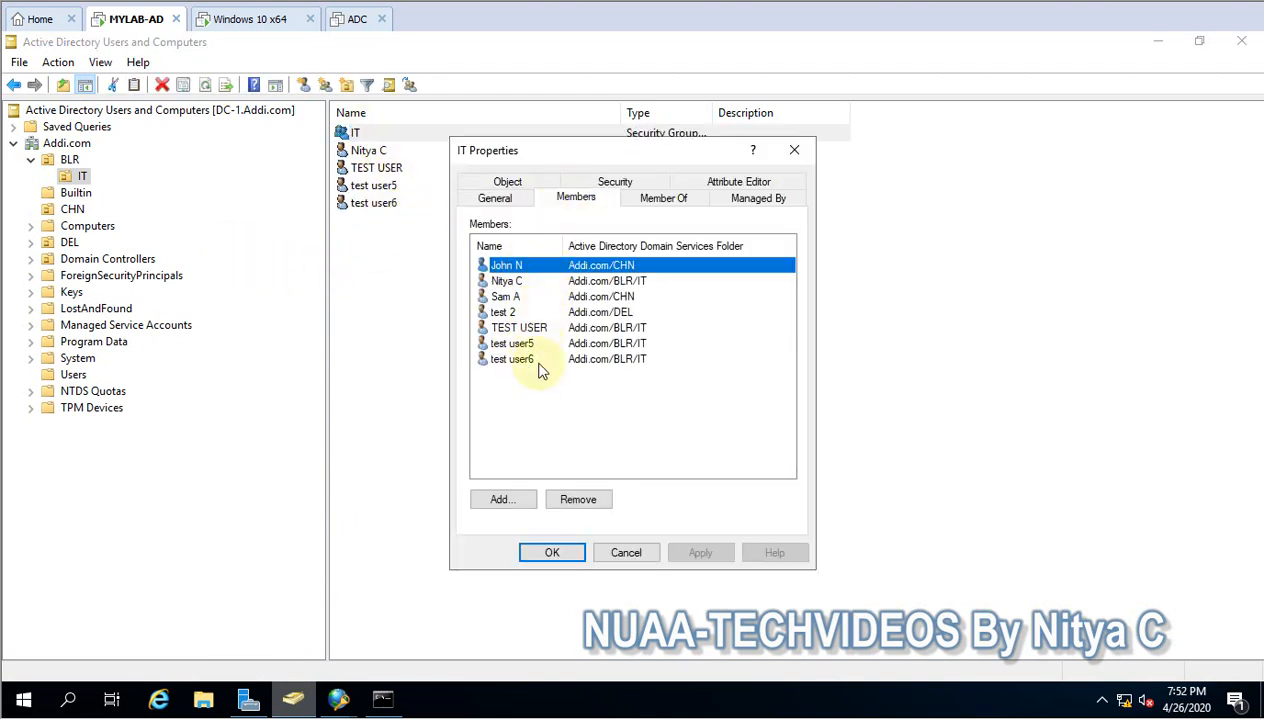
left_click(620, 555)
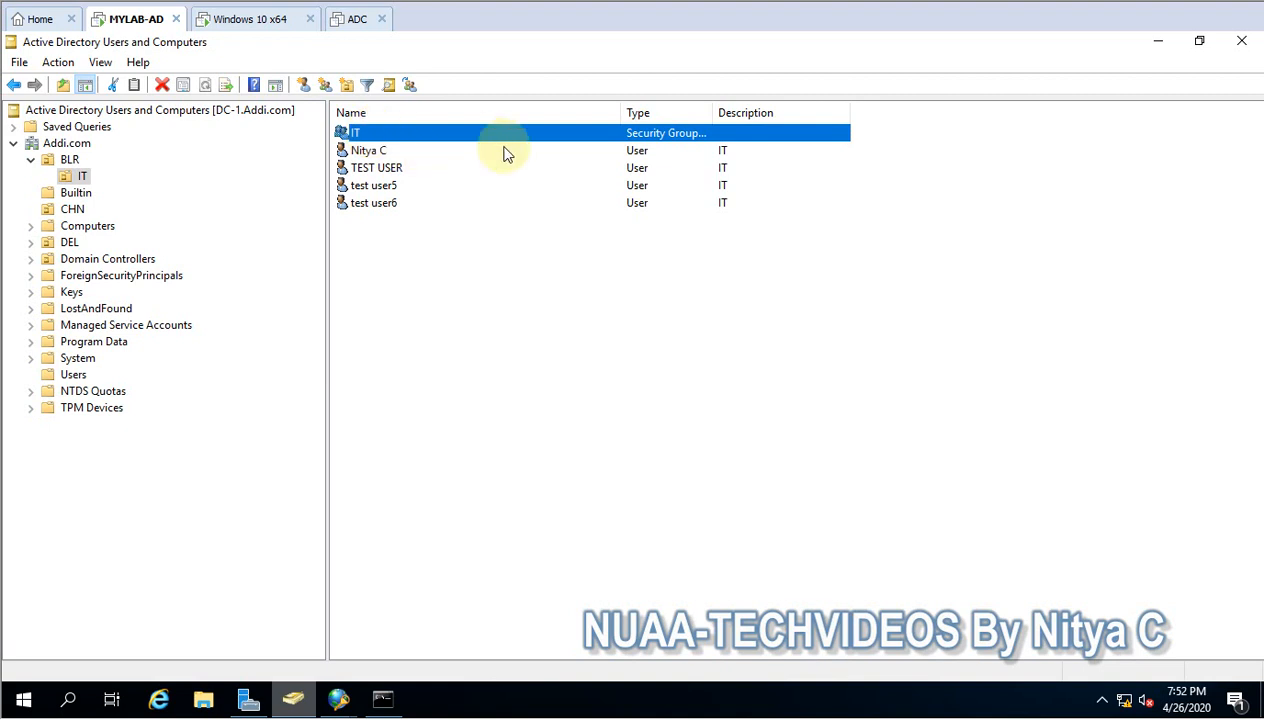
left_click(1157, 43)
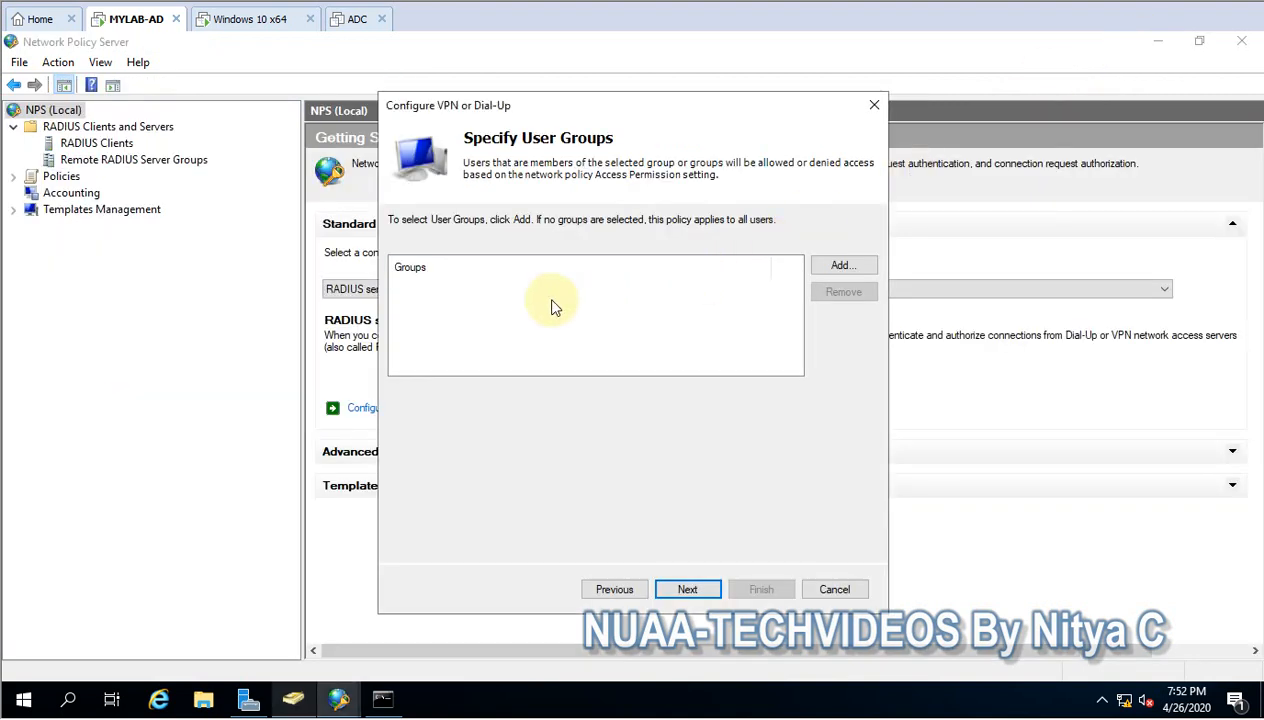
- Specify IT from Addi.com as the user group for the VPN policy and continue to the IP filters
left_click(826, 268)
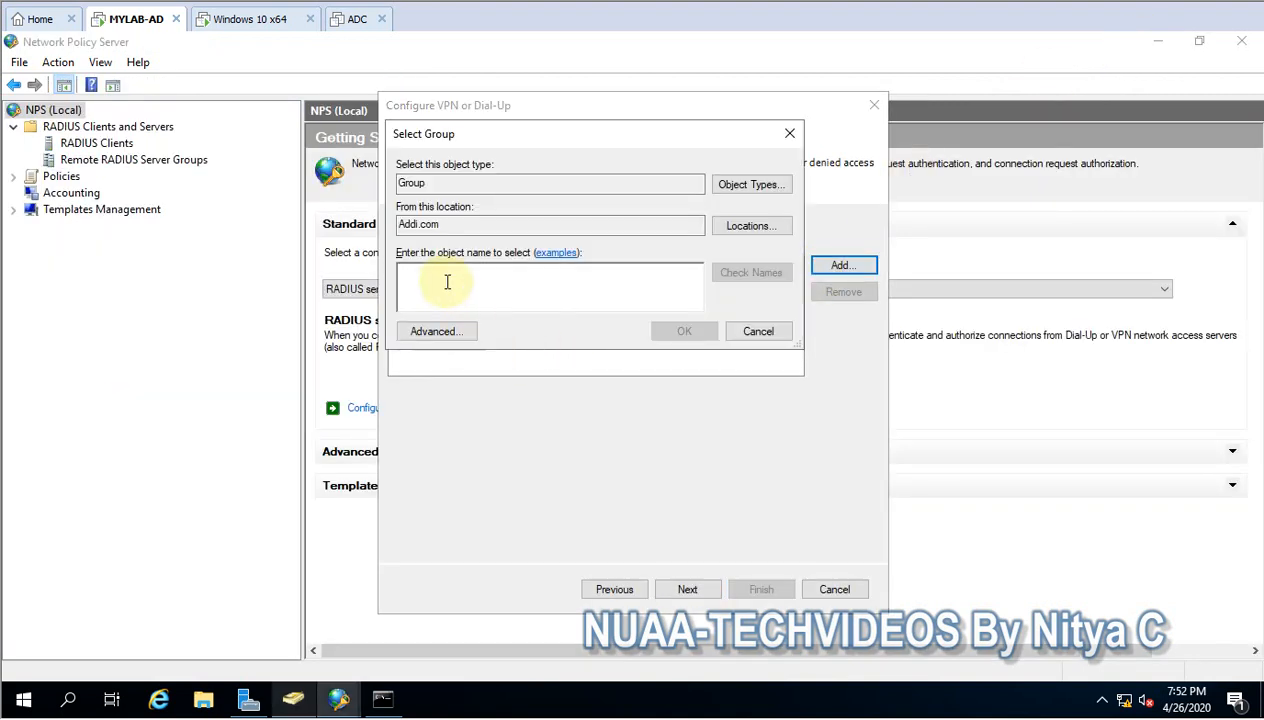
type("IT")
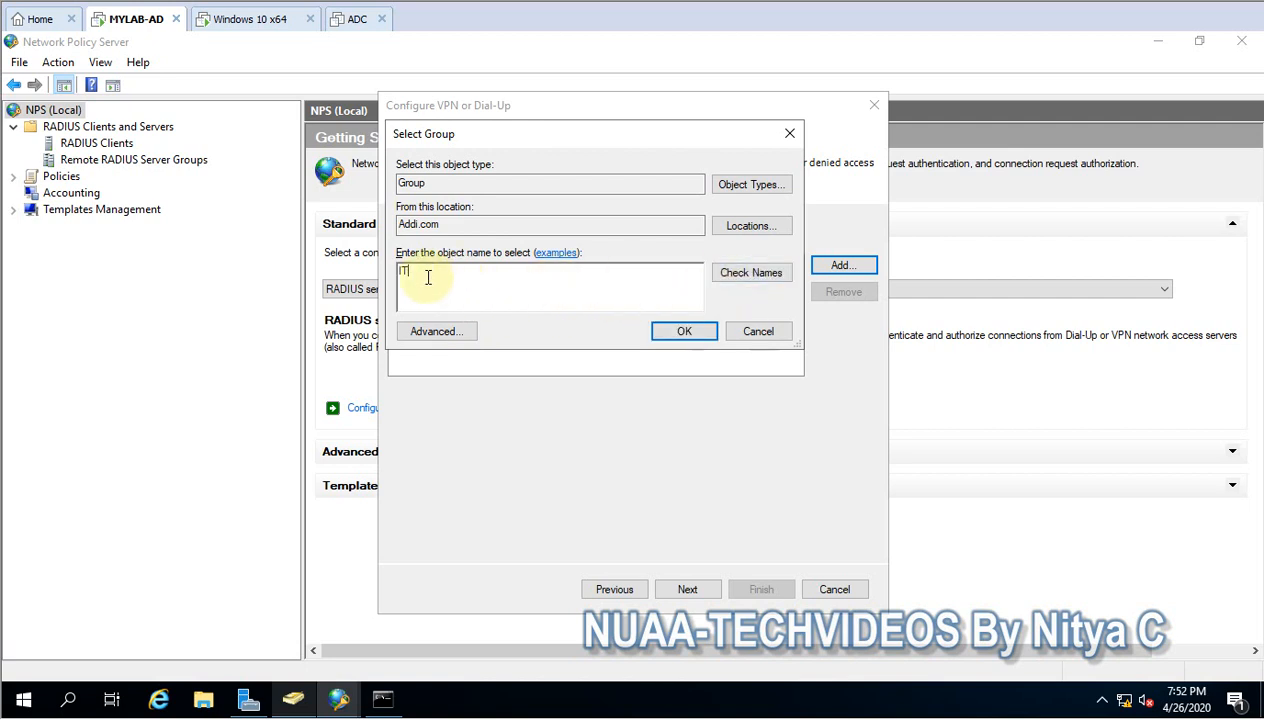
left_click_drag(399, 272, 437, 284)
left_click(686, 330)
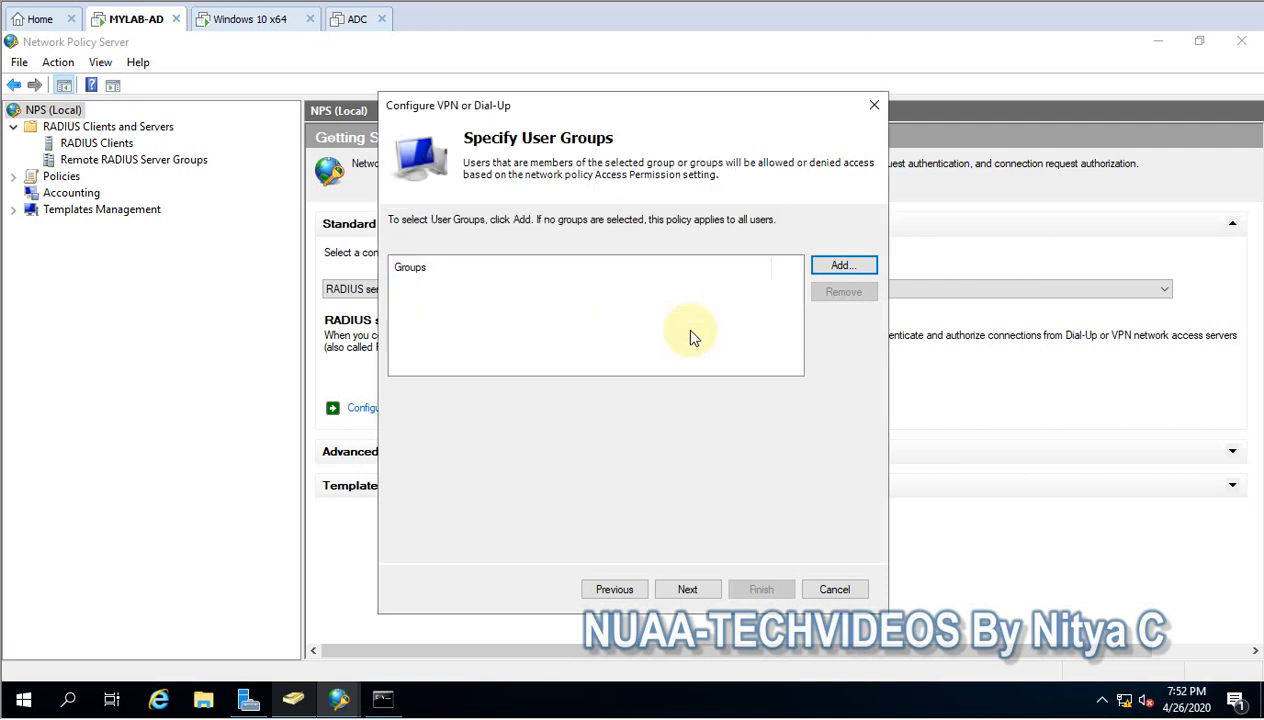
left_click(688, 590)
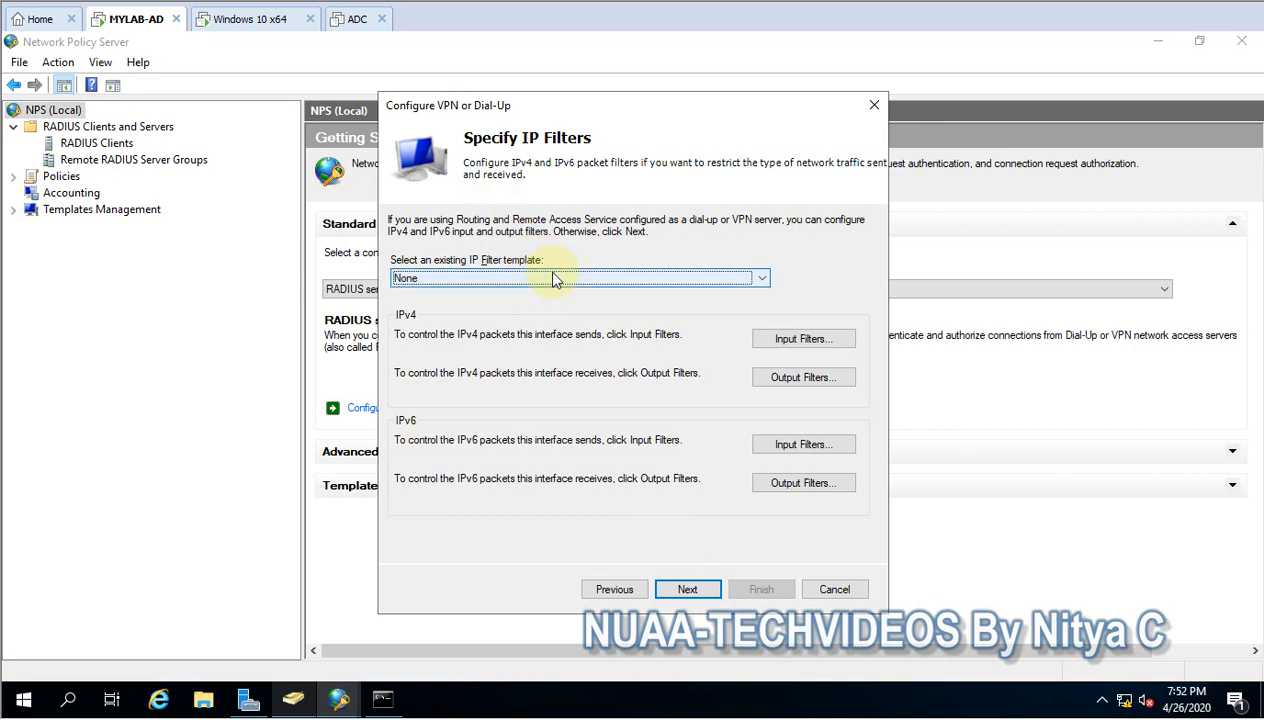
- Continue without IP filters and keep the basic, strong and strongest MPPE encryption levels enabled
left_click(690, 591)
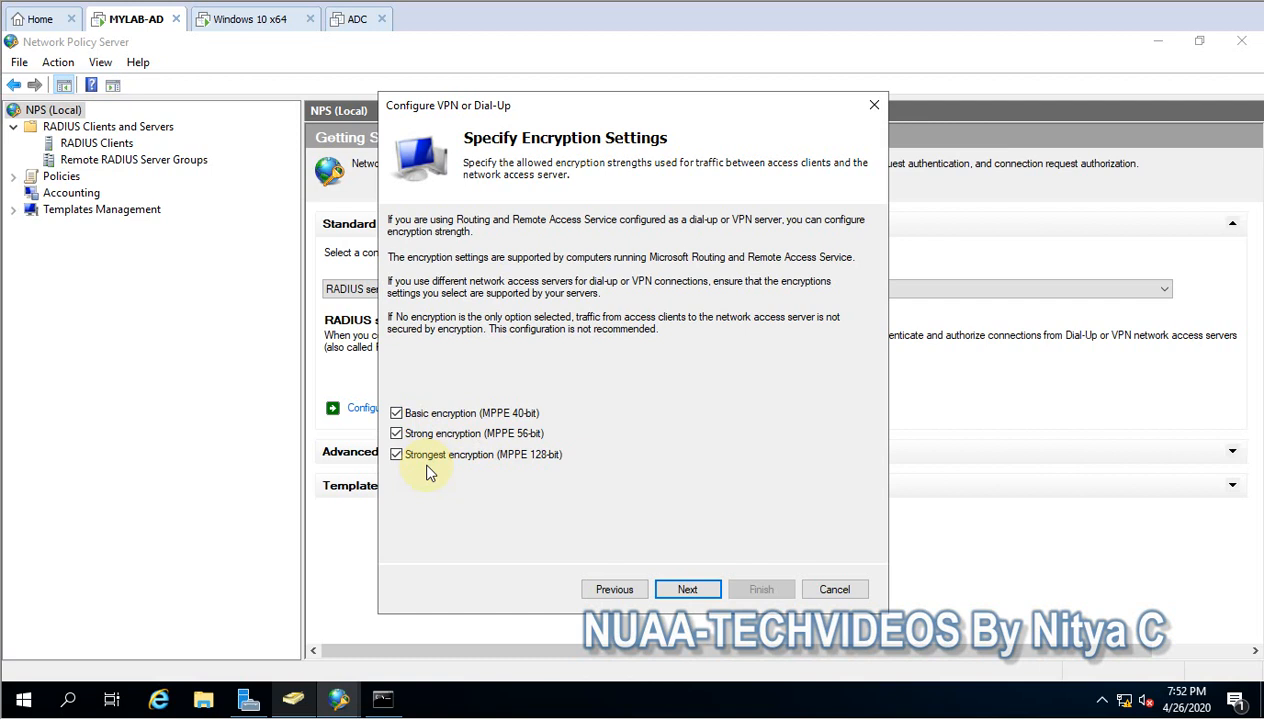
left_click(396, 413)
left_click(396, 433)
left_click(396, 413)
left_click(396, 433)
left_click(690, 590)
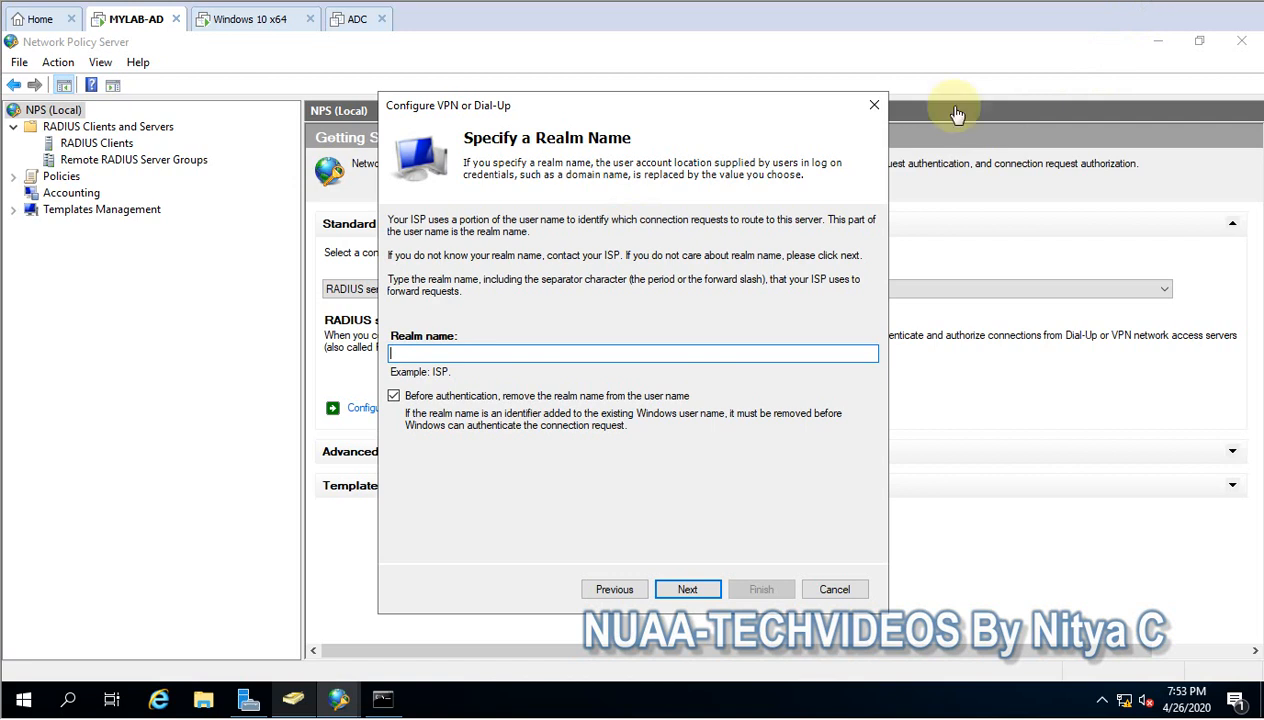
- Leave the realm name blank, finish the wizard to create the VPN policies, and show the network policies
left_click(690, 590)
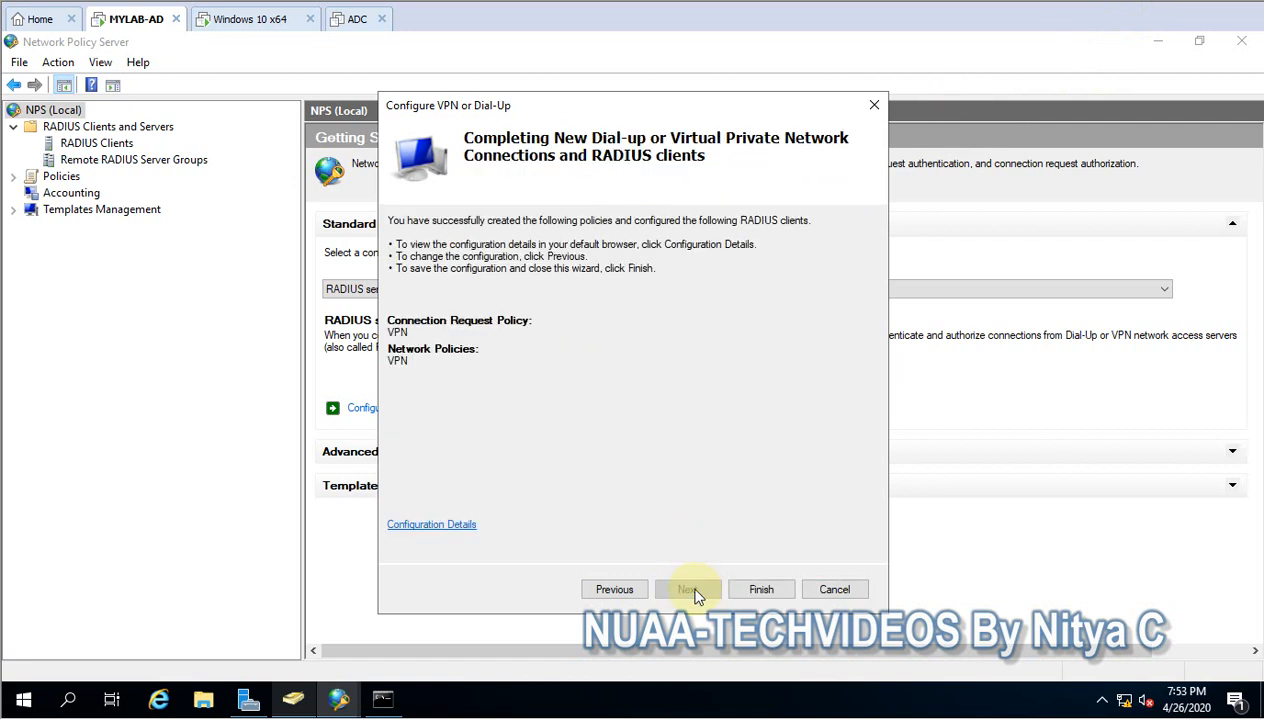
left_click(756, 590)
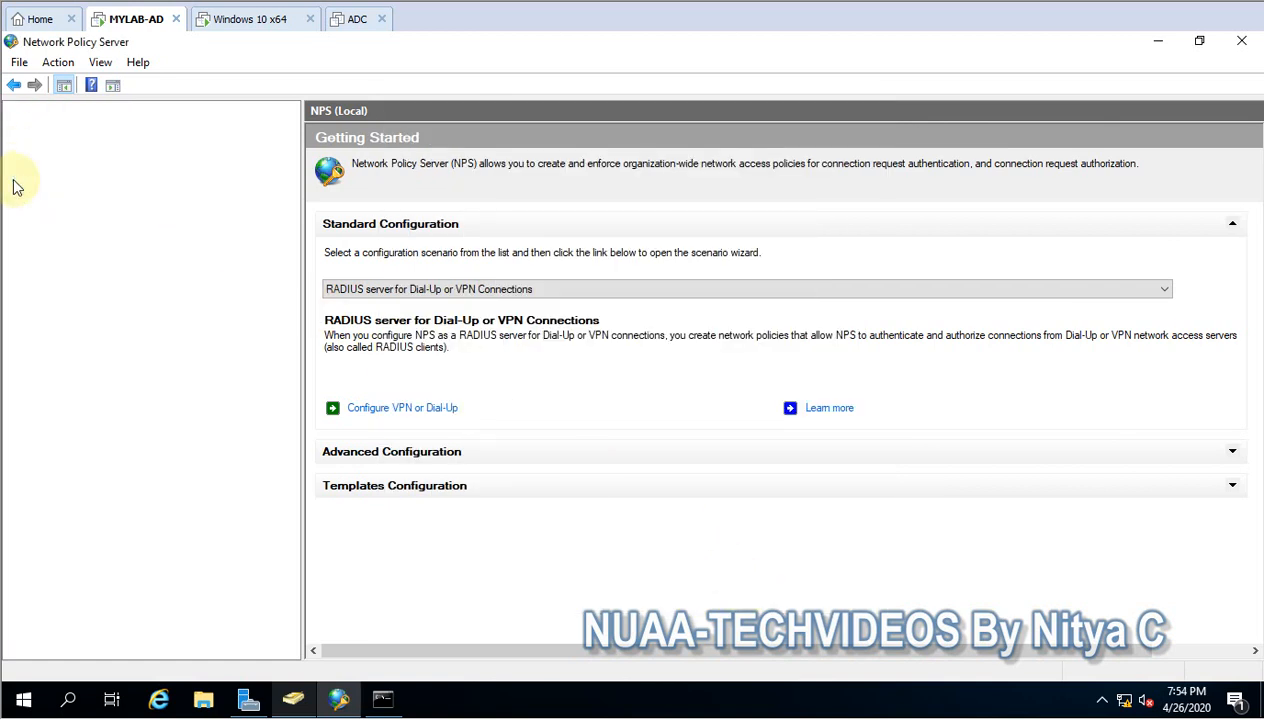
left_click(88, 211)
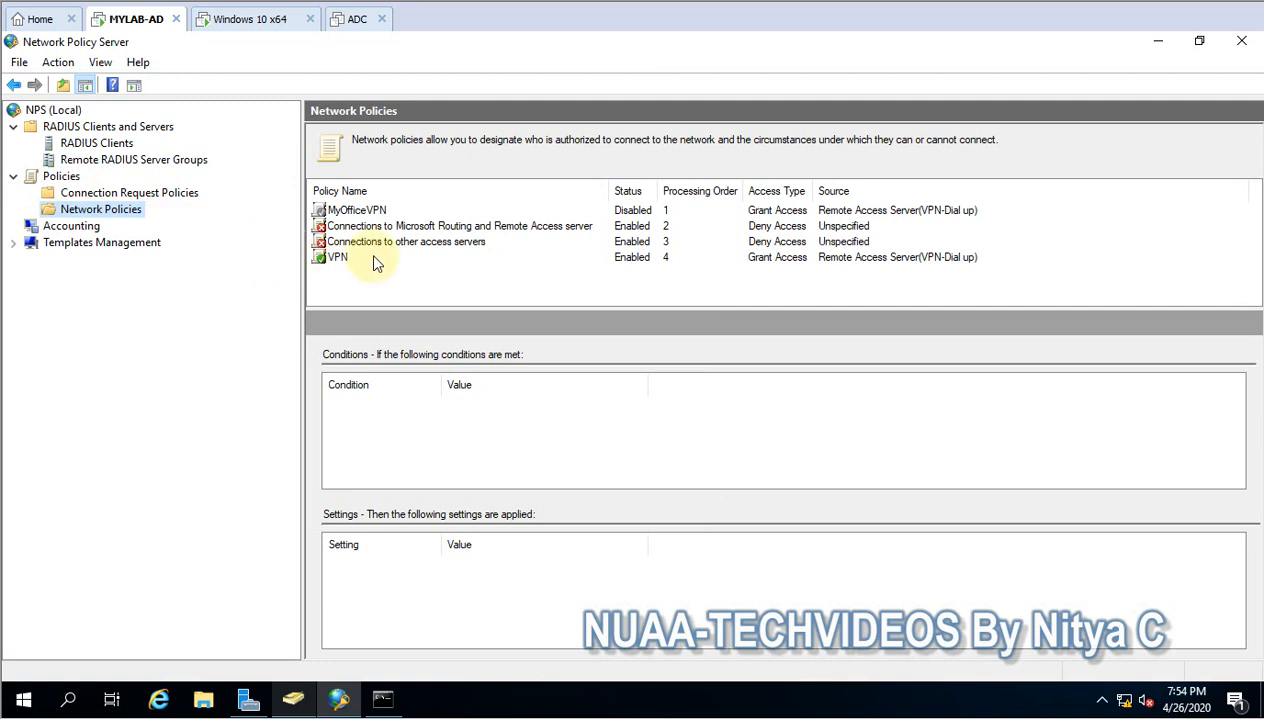
- Move the VPN network policy up to first place in the processing order
left_click(358, 256)
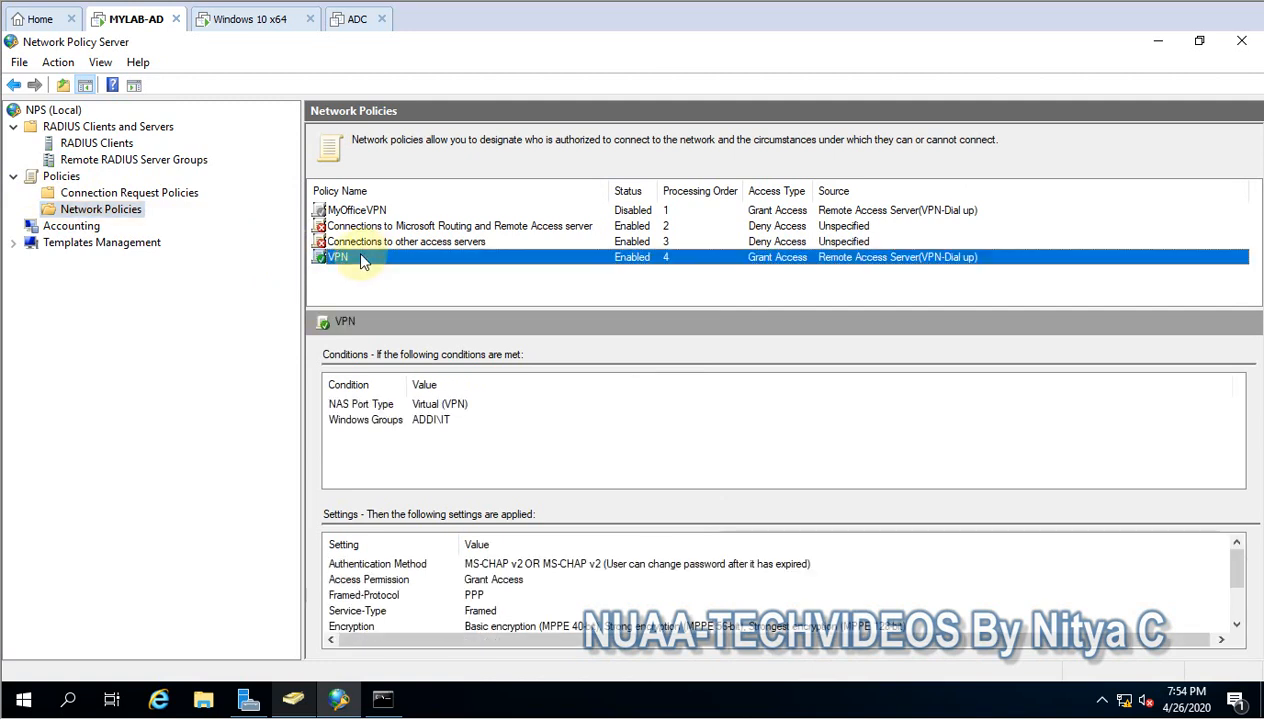
right_click(361, 260)
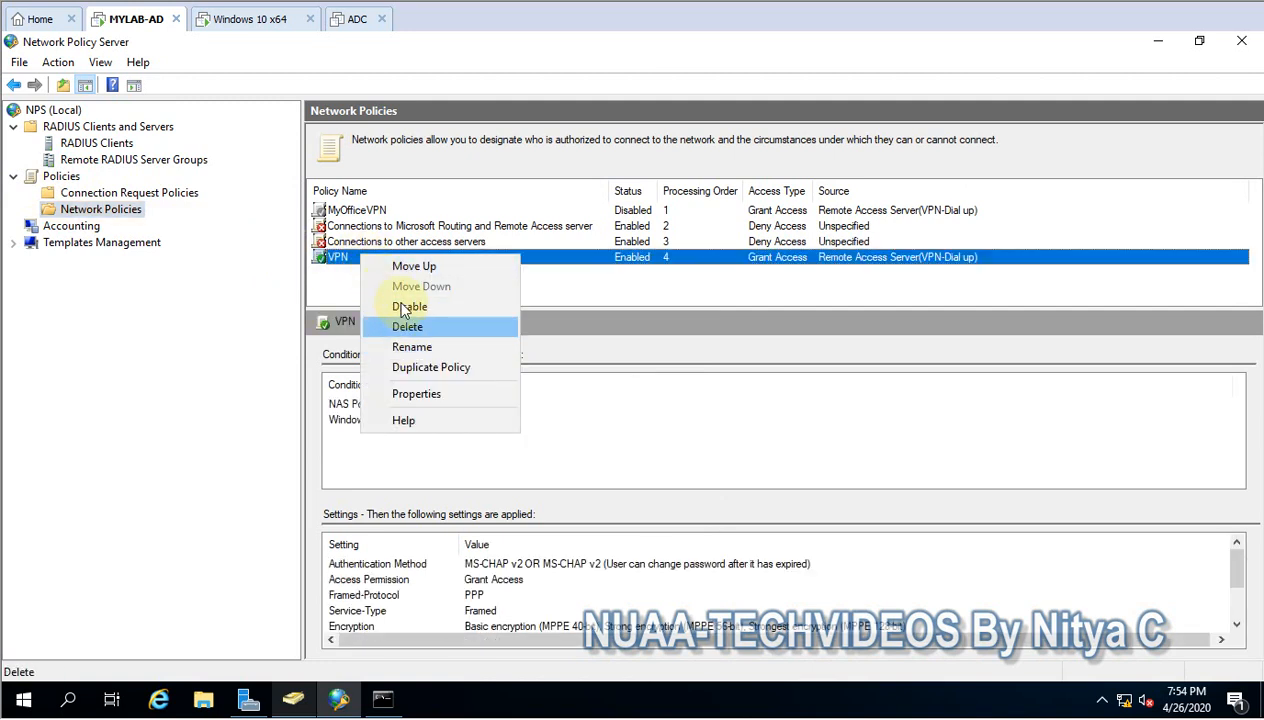
left_click(400, 266)
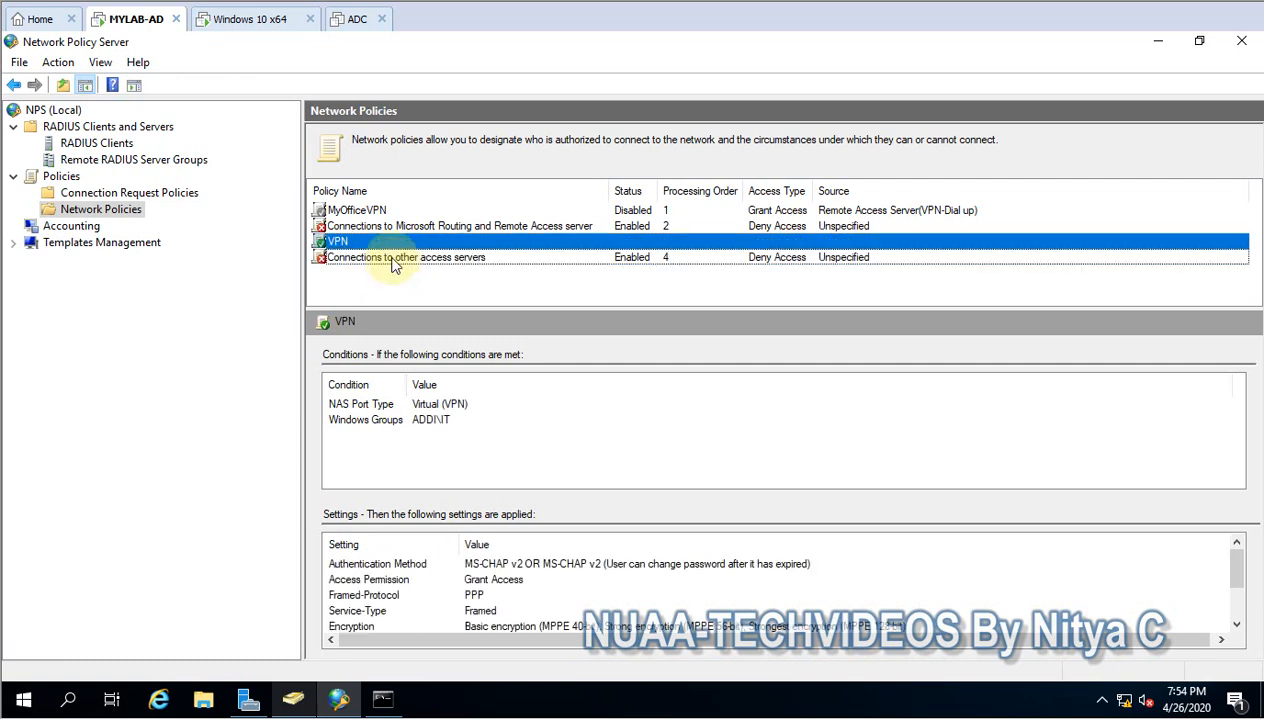
right_click(420, 250)
left_click(427, 258)
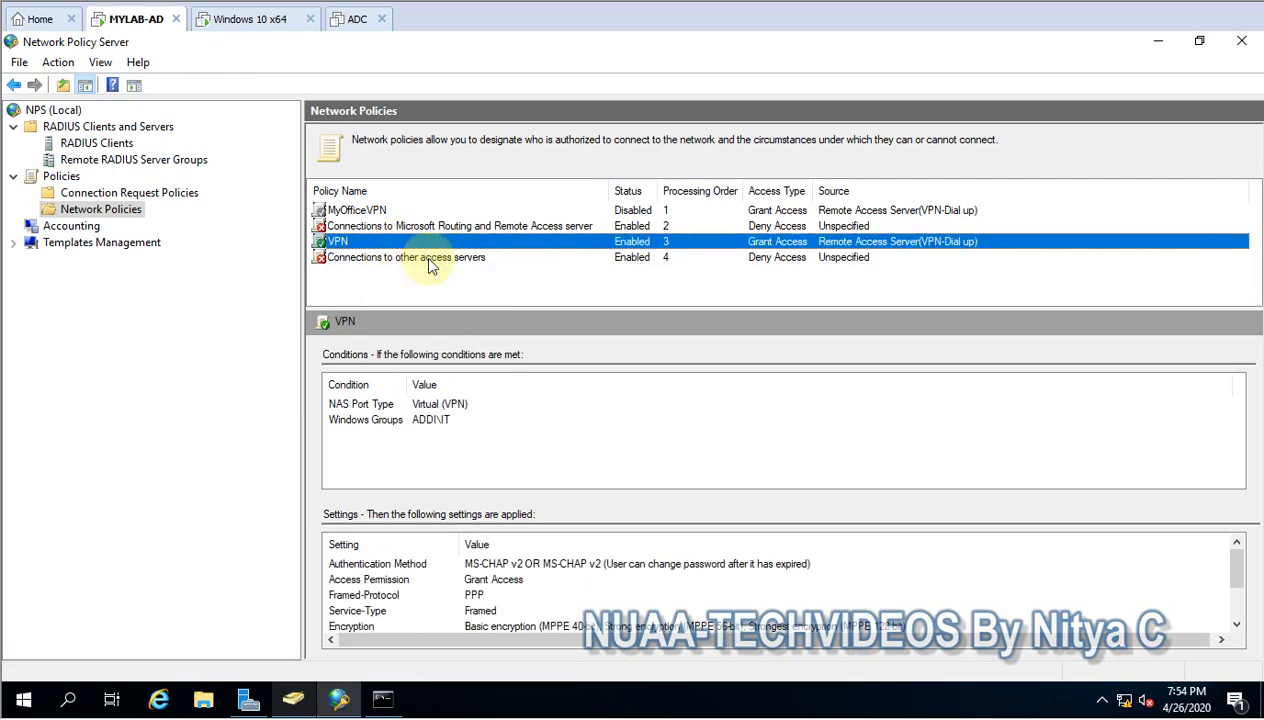
right_click(400, 227)
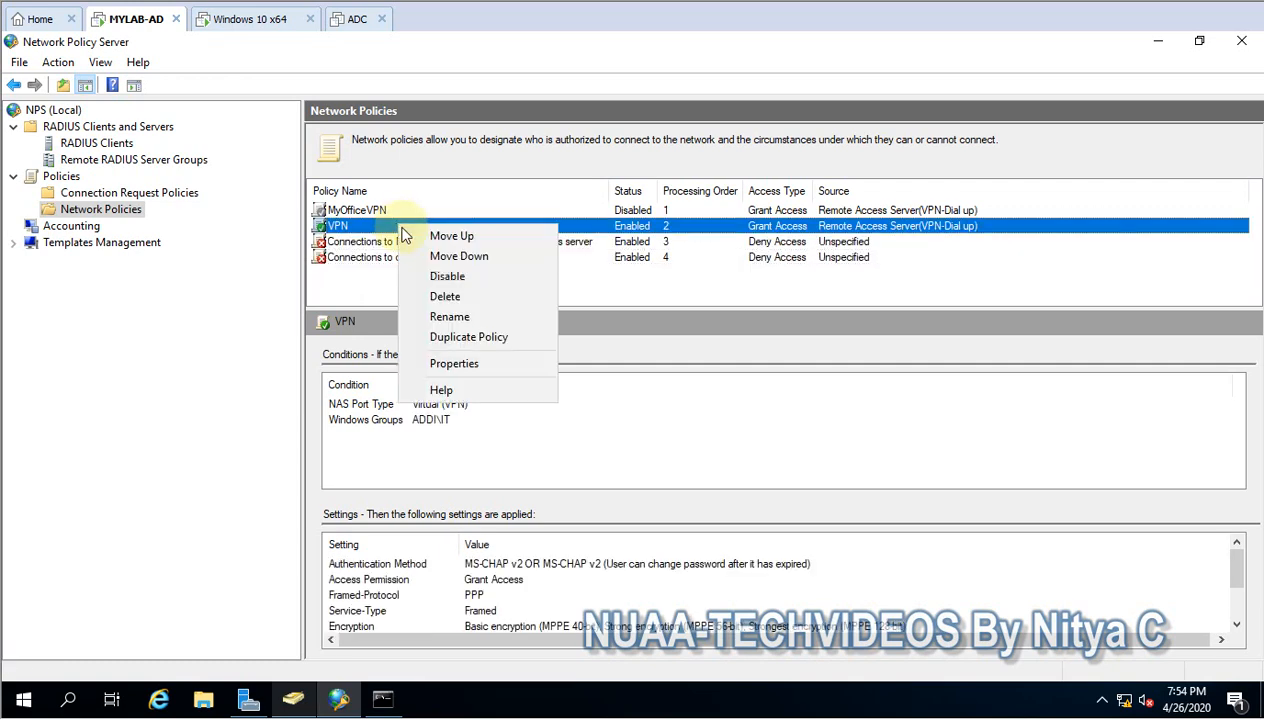
left_click(418, 236)
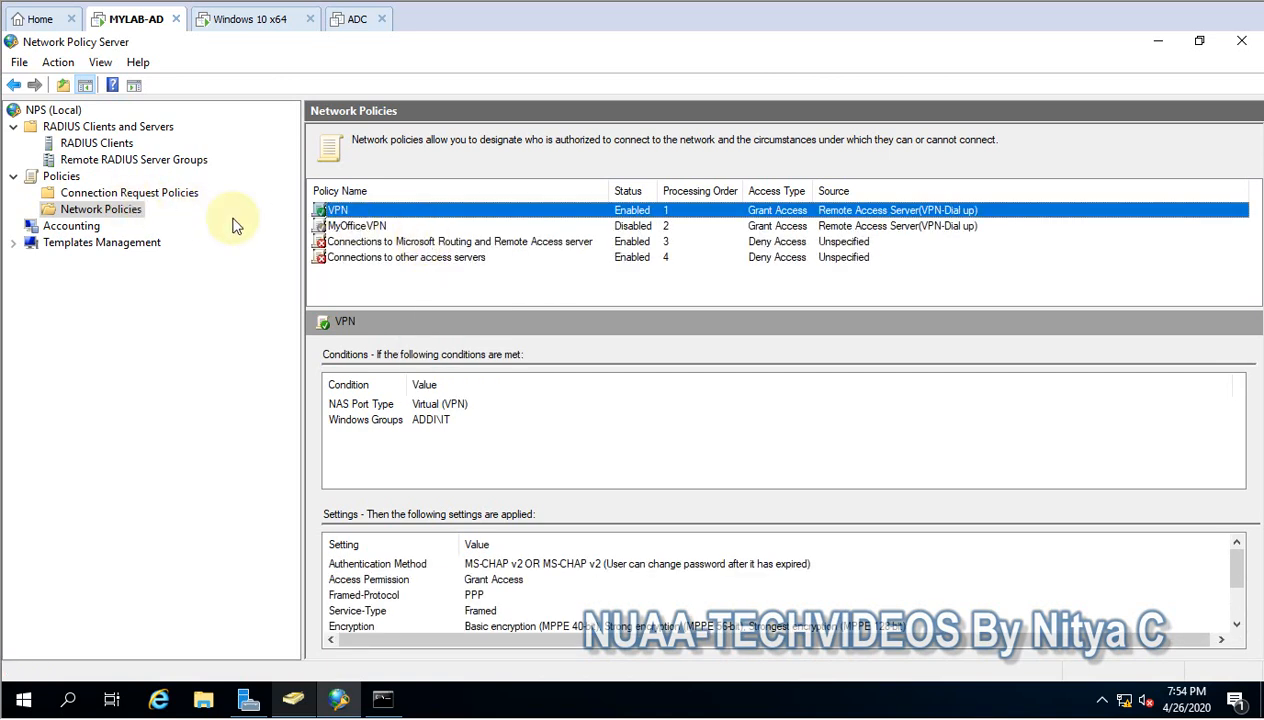
right_click(368, 213)
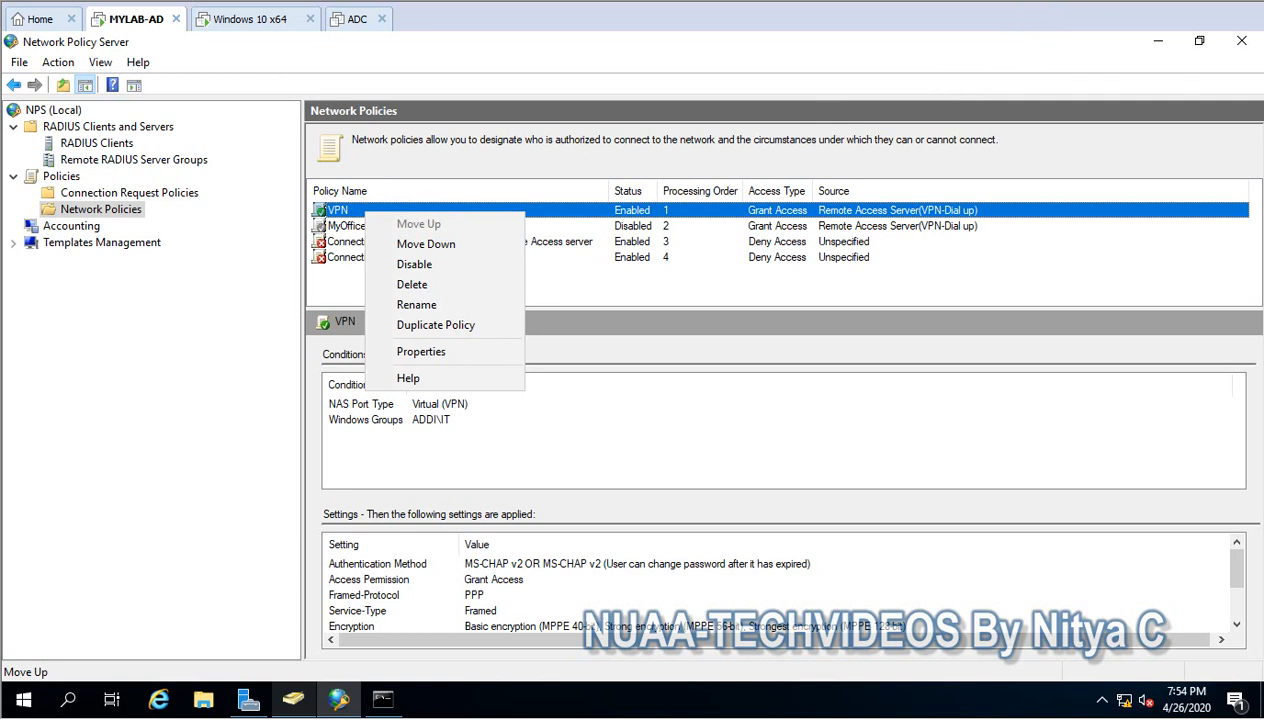
left_click(991, 71)
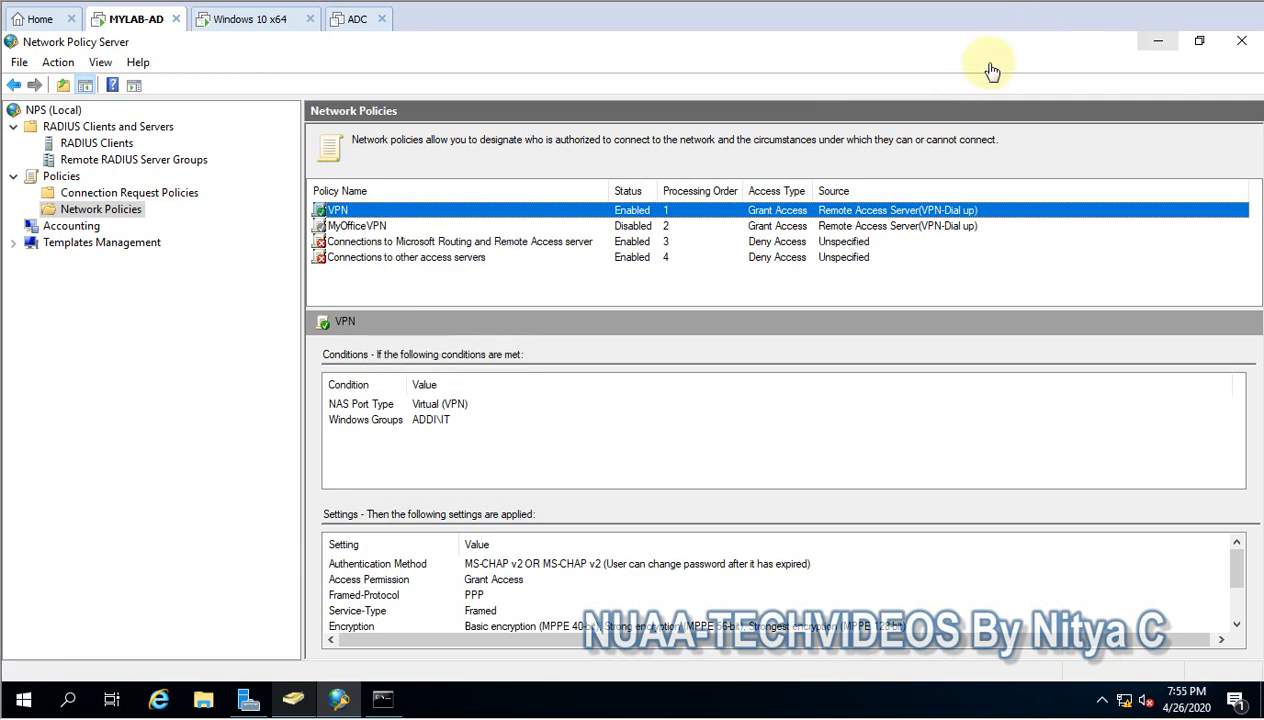
- Move the VPN connection request policy up to the head of the connection request policies, above Secure Wired (Ethernet) Connections
left_click(158, 193)
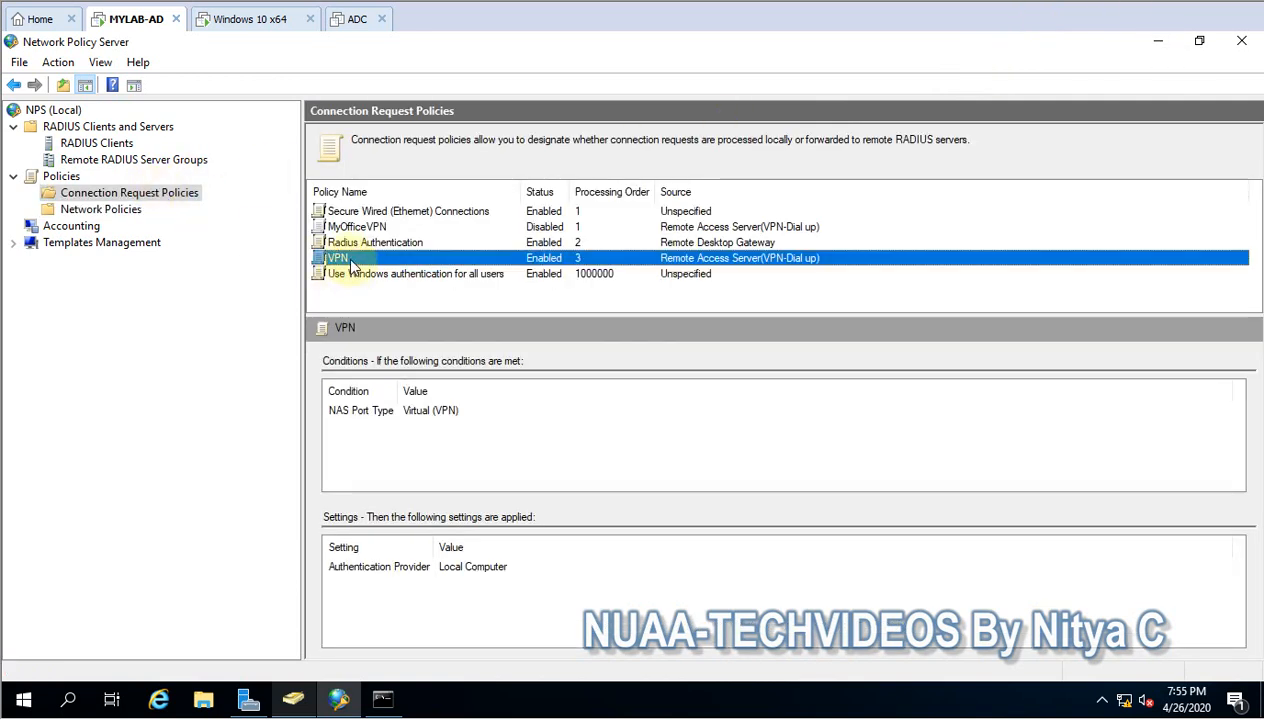
right_click(348, 259)
left_click(402, 270)
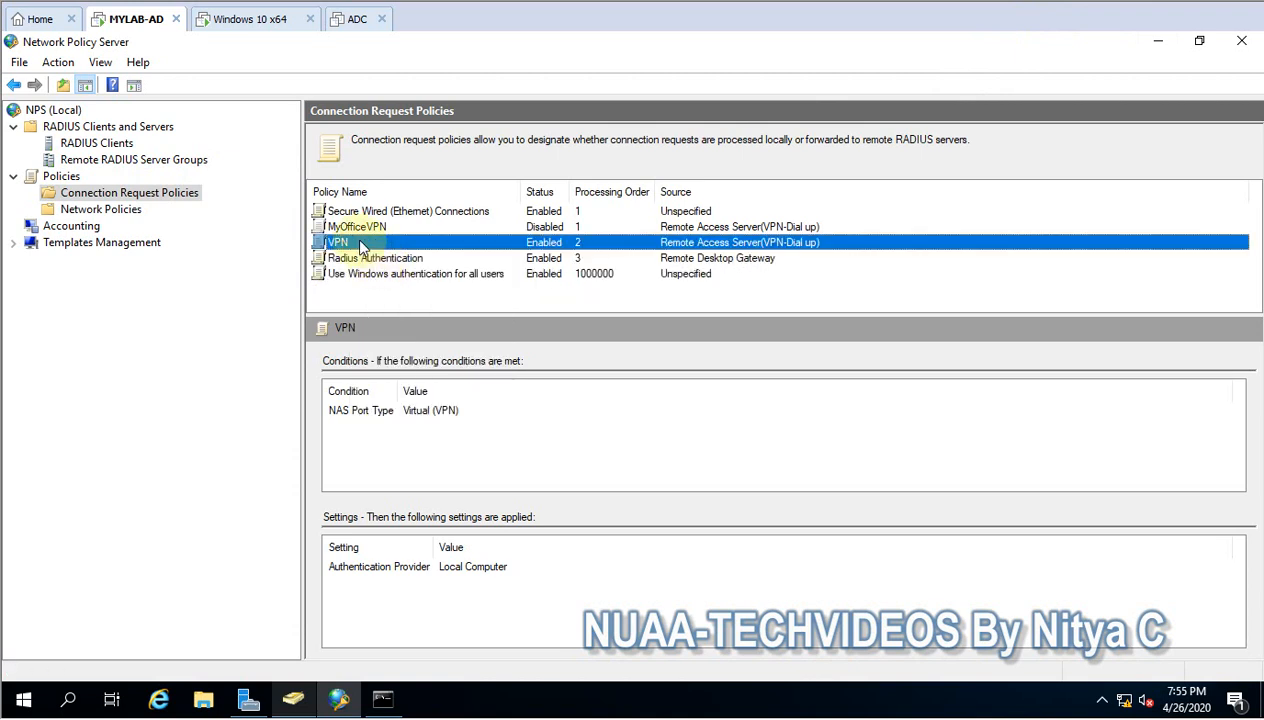
right_click(340, 242)
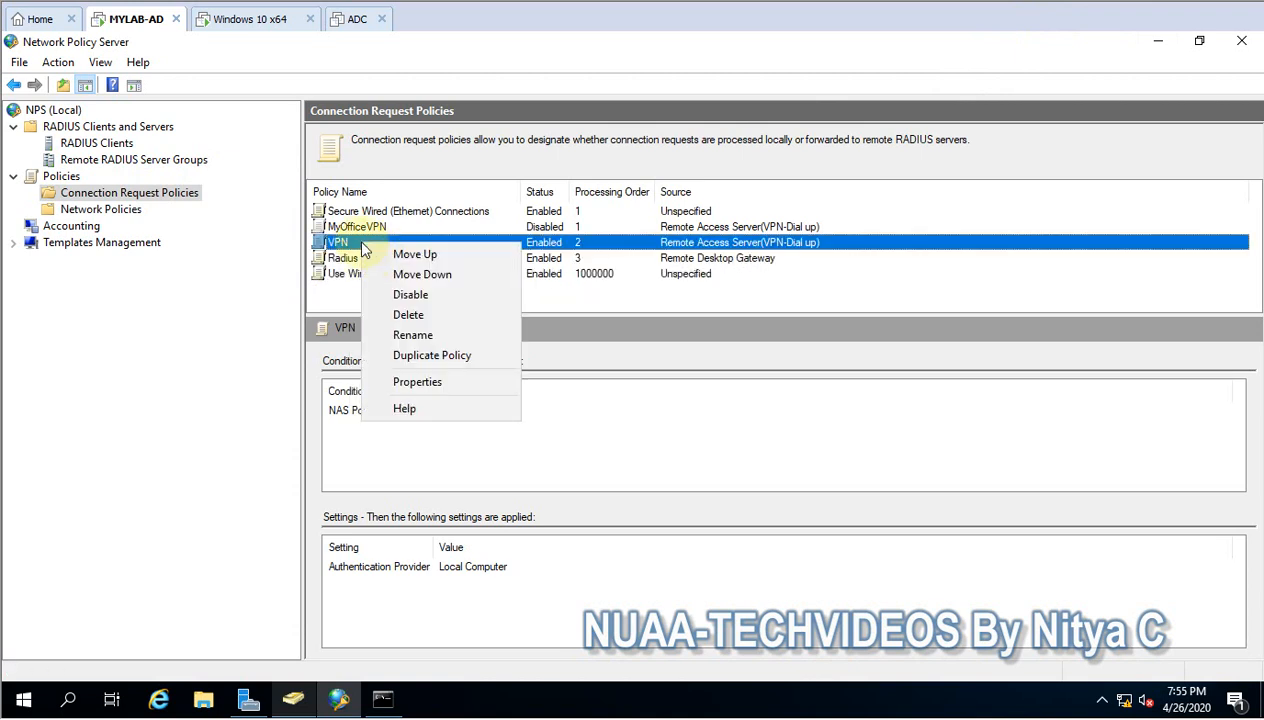
left_click(395, 254)
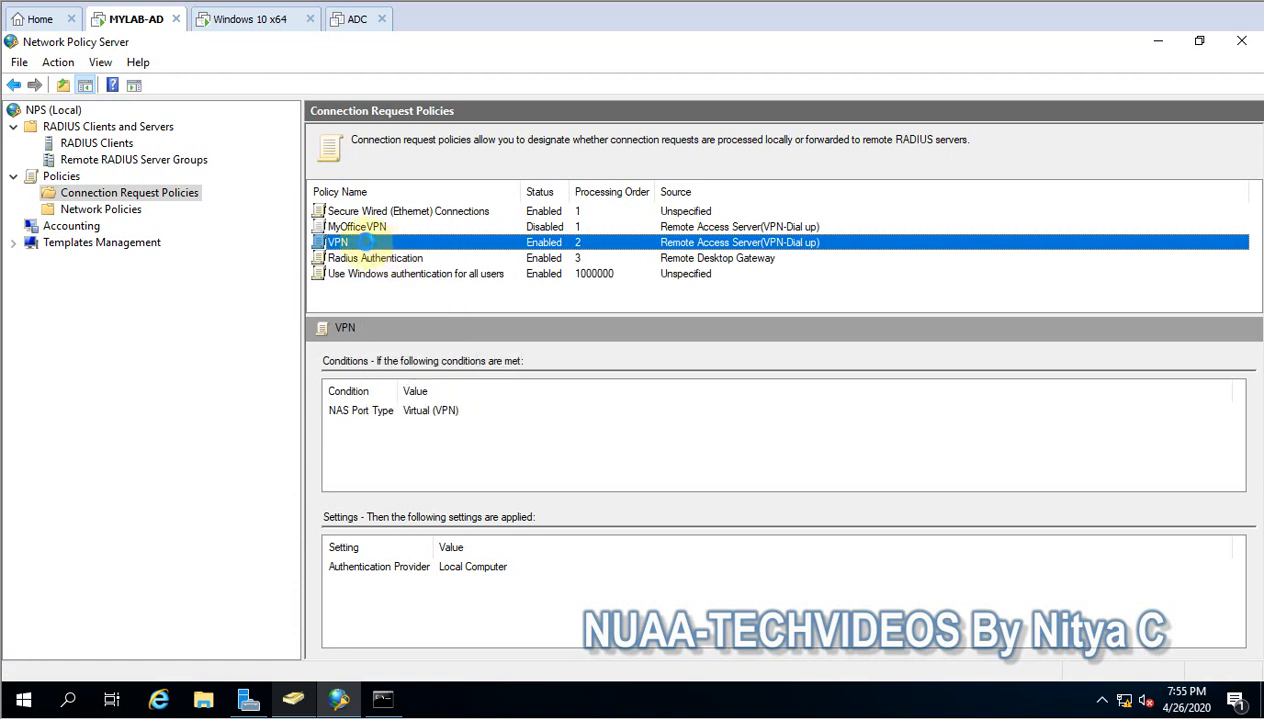
right_click(358, 228)
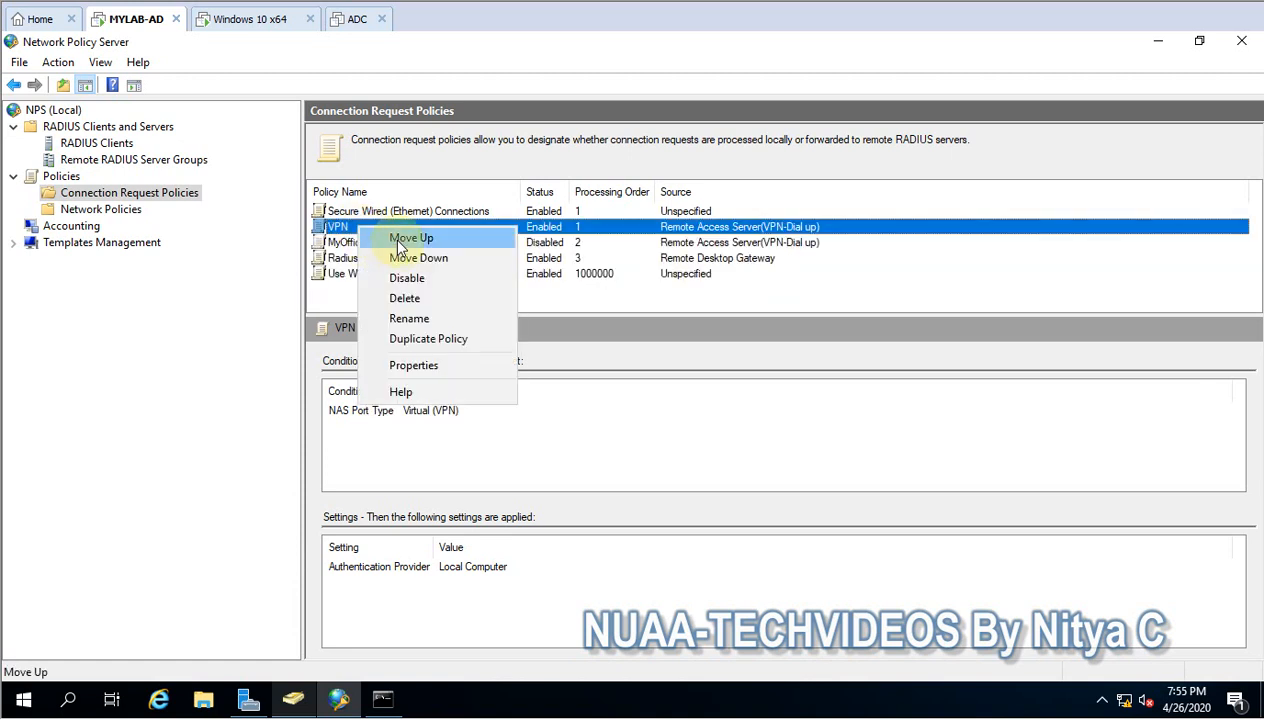
left_click(400, 242)
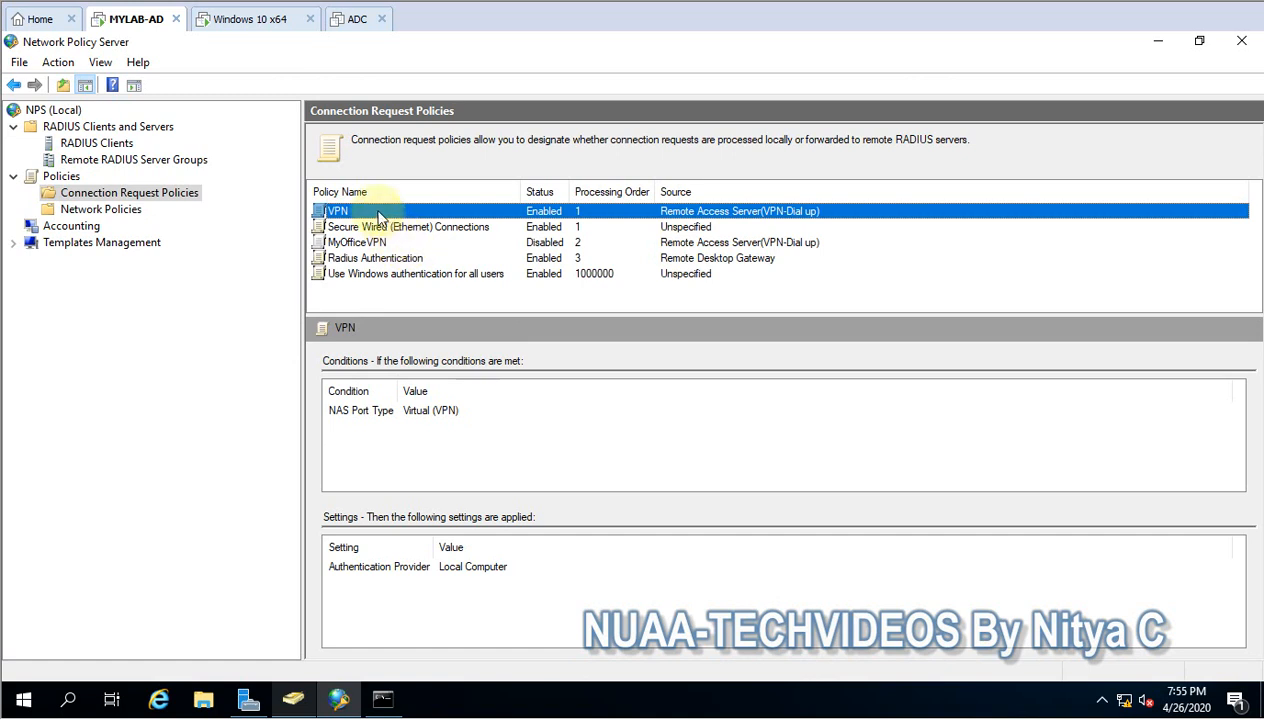
- Examine the VPN connection request policy's conditions, authentication methods, request forwarding and accounting settings, and close its properties
right_click(374, 212)
left_click(437, 350)
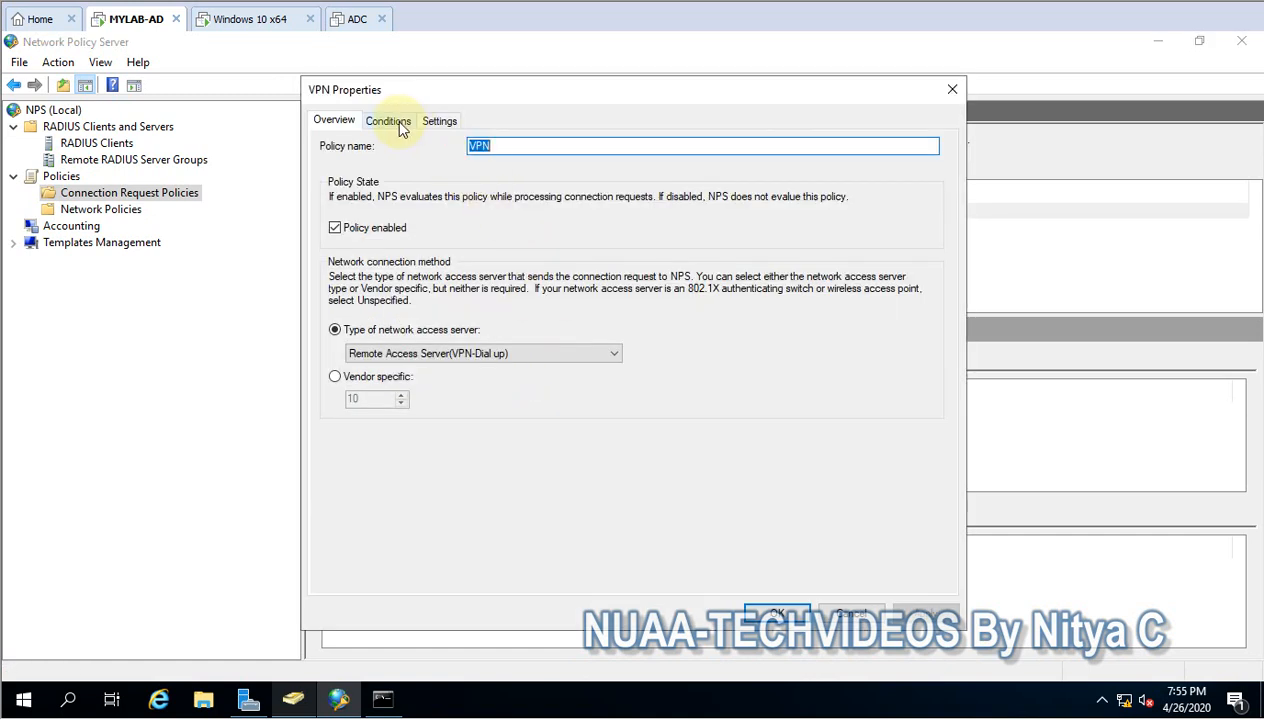
left_click(399, 124)
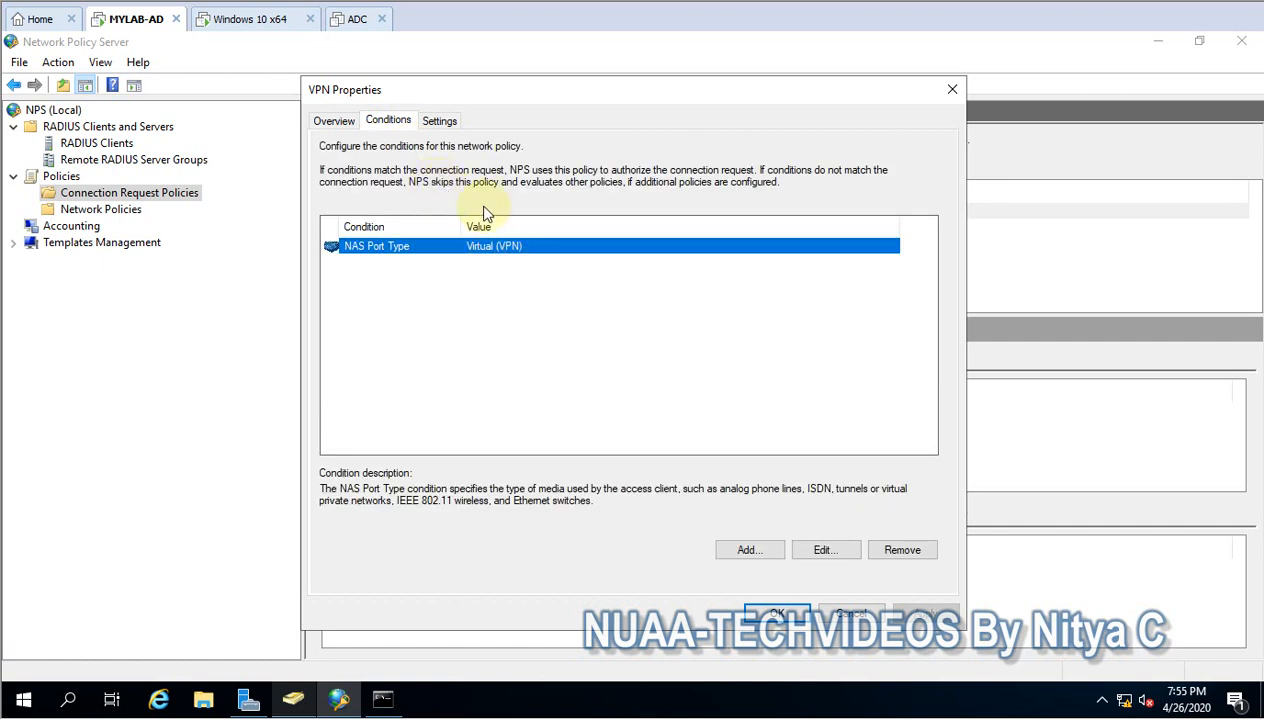
left_click(440, 121)
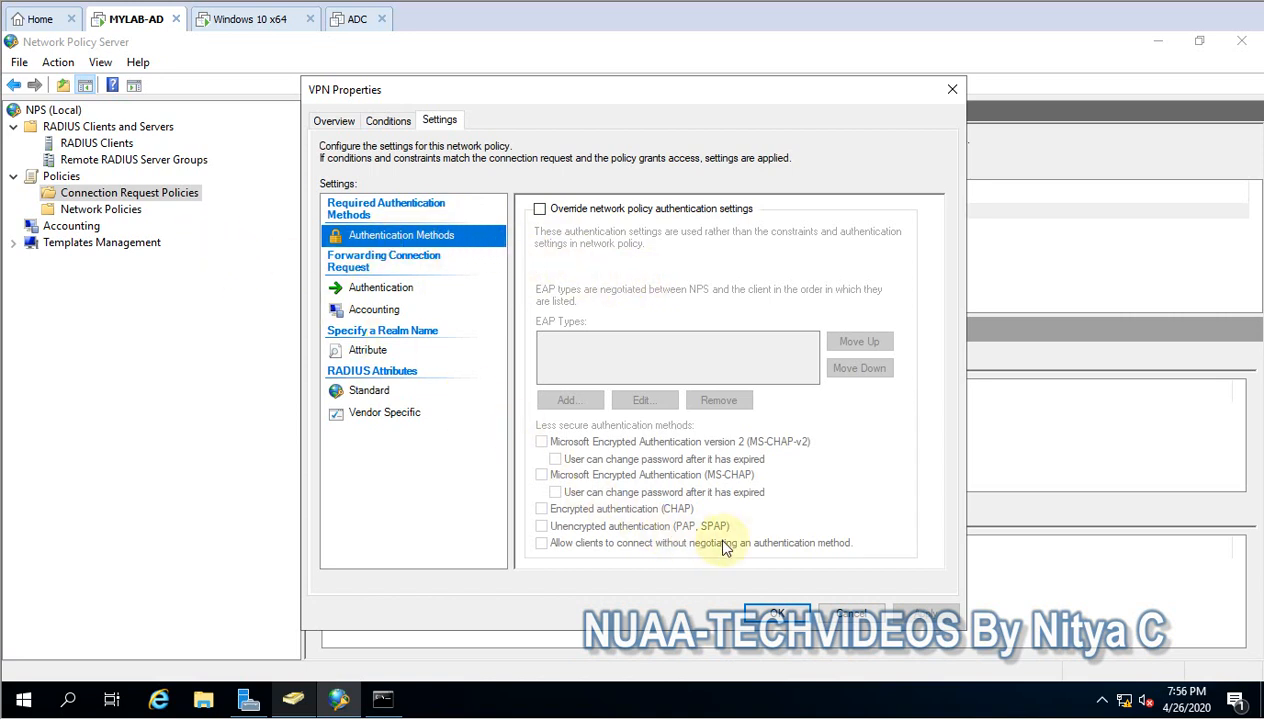
left_click(391, 294)
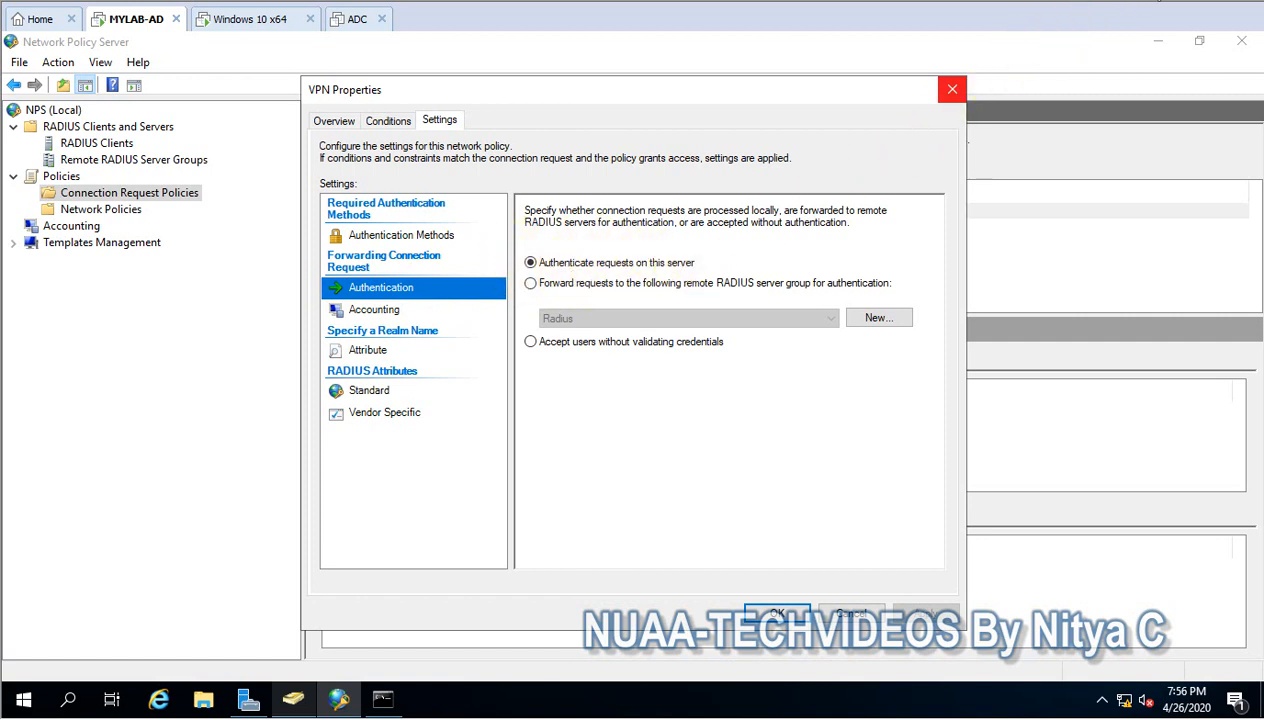
left_click(1117, 12)
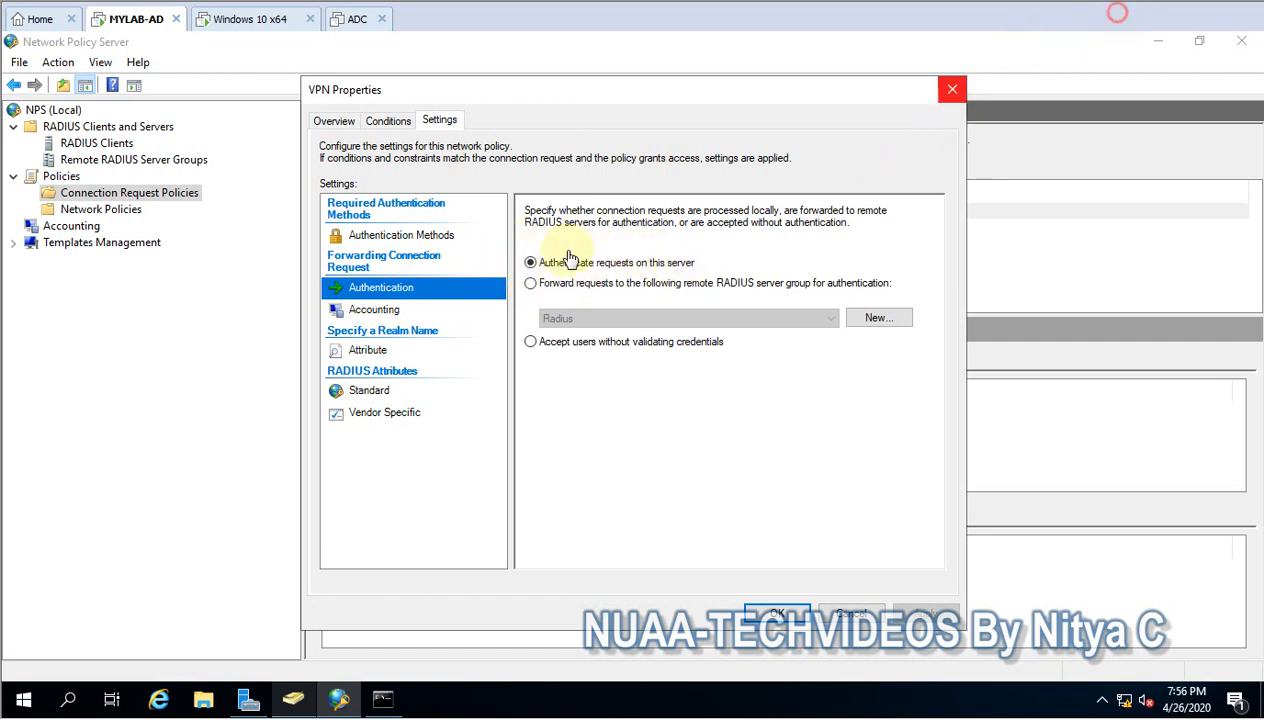
left_click(384, 315)
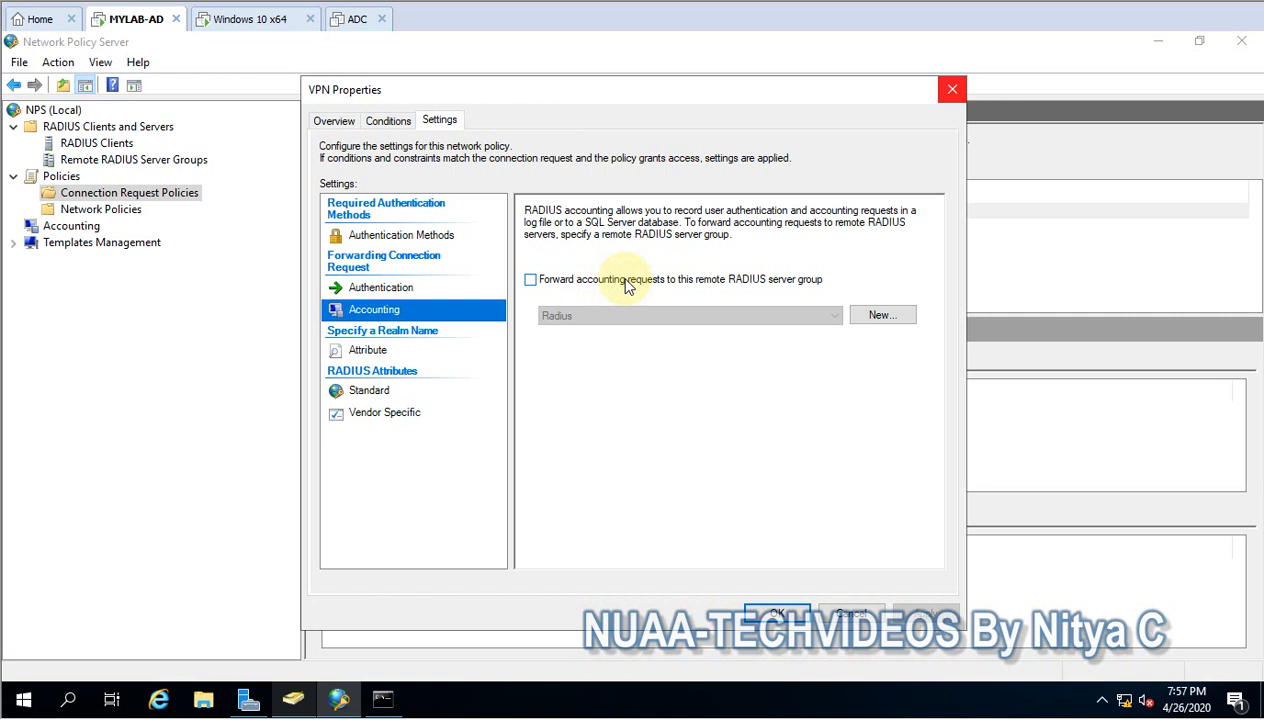
left_click(380, 285)
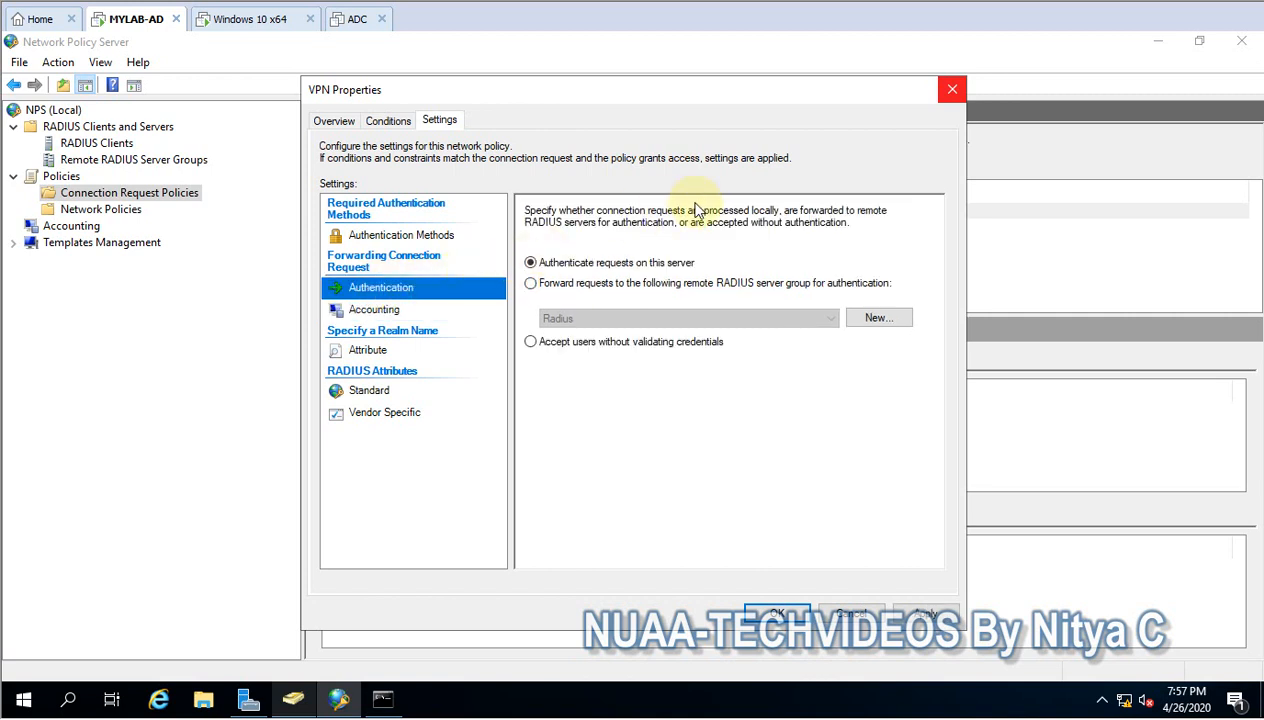
left_click(403, 236)
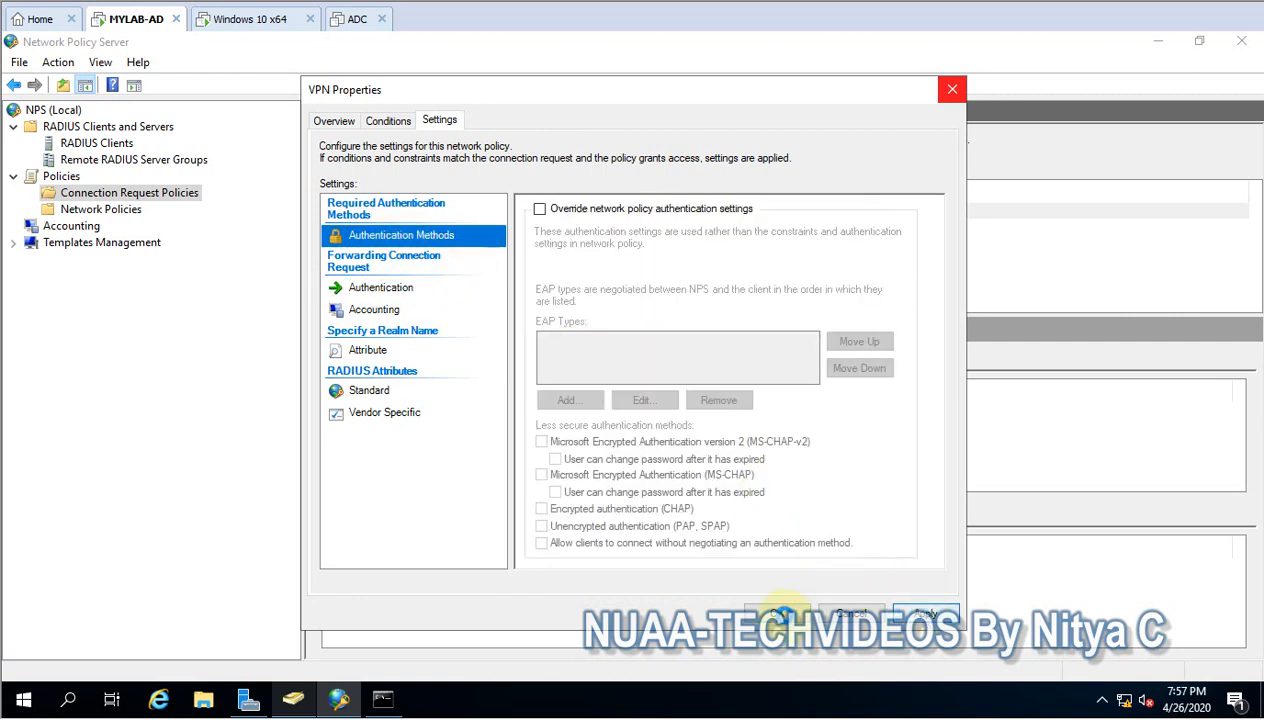
left_click(781, 613)
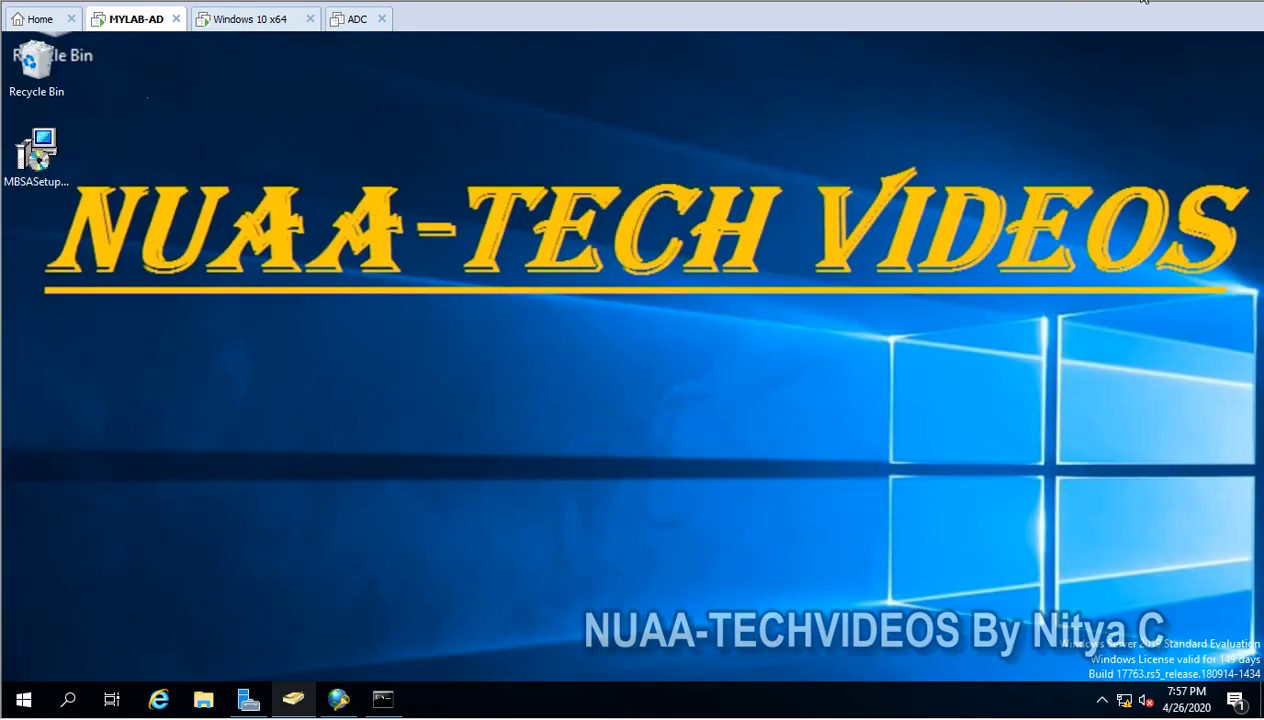
right_click(518, 302)
left_click(578, 353)
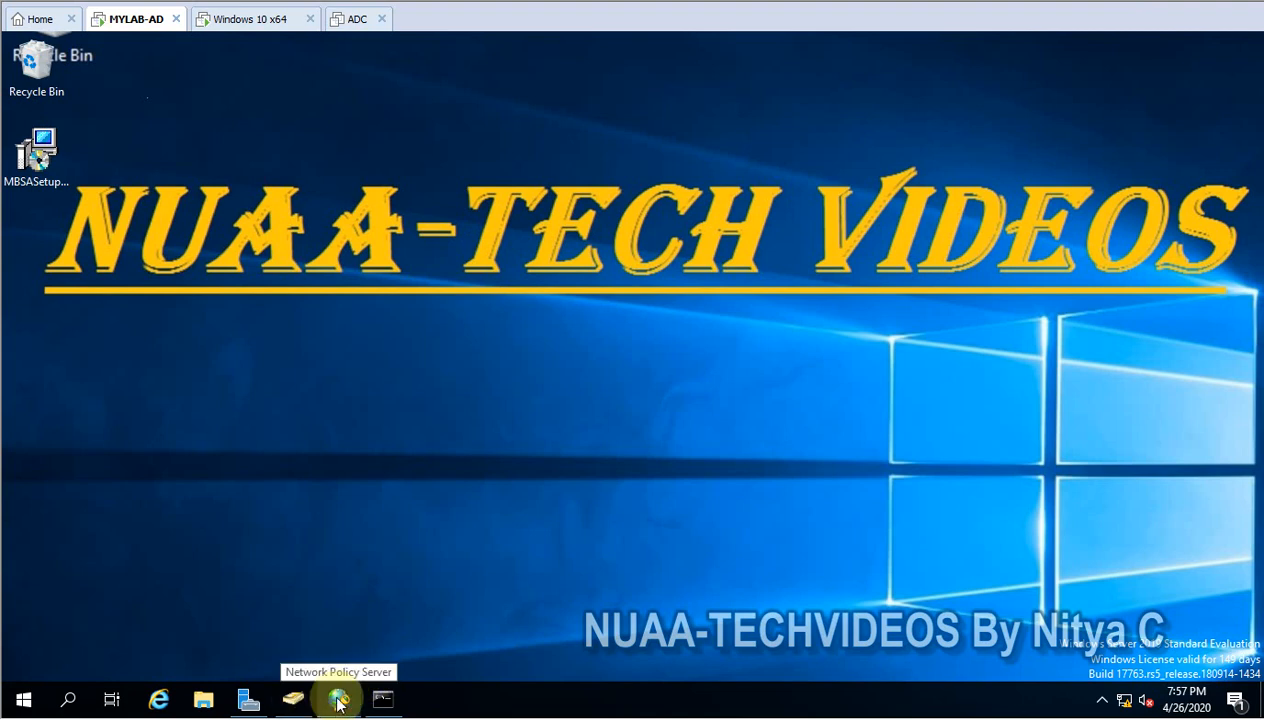
- In Server Manager, check the Remote Access role services for DC-1.Addi.com in the Add Roles and Features Wizard, and cancel the wizard
left_click(248, 699)
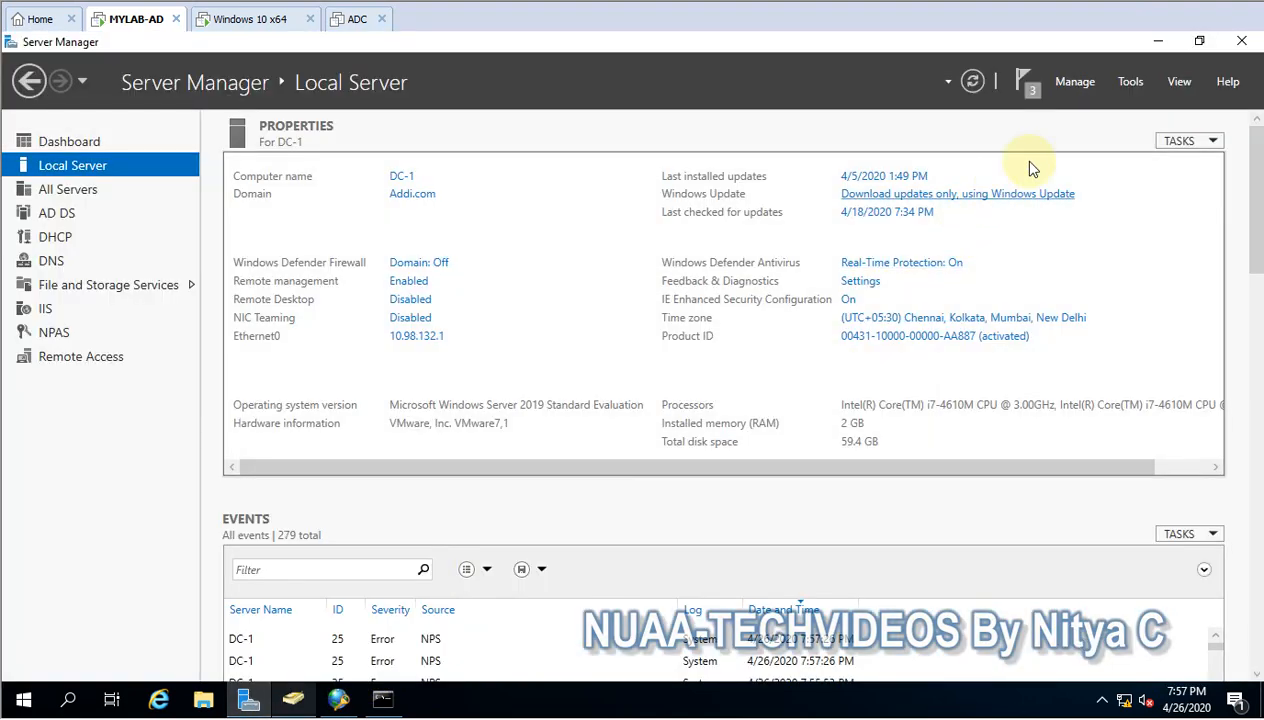
left_click(1073, 83)
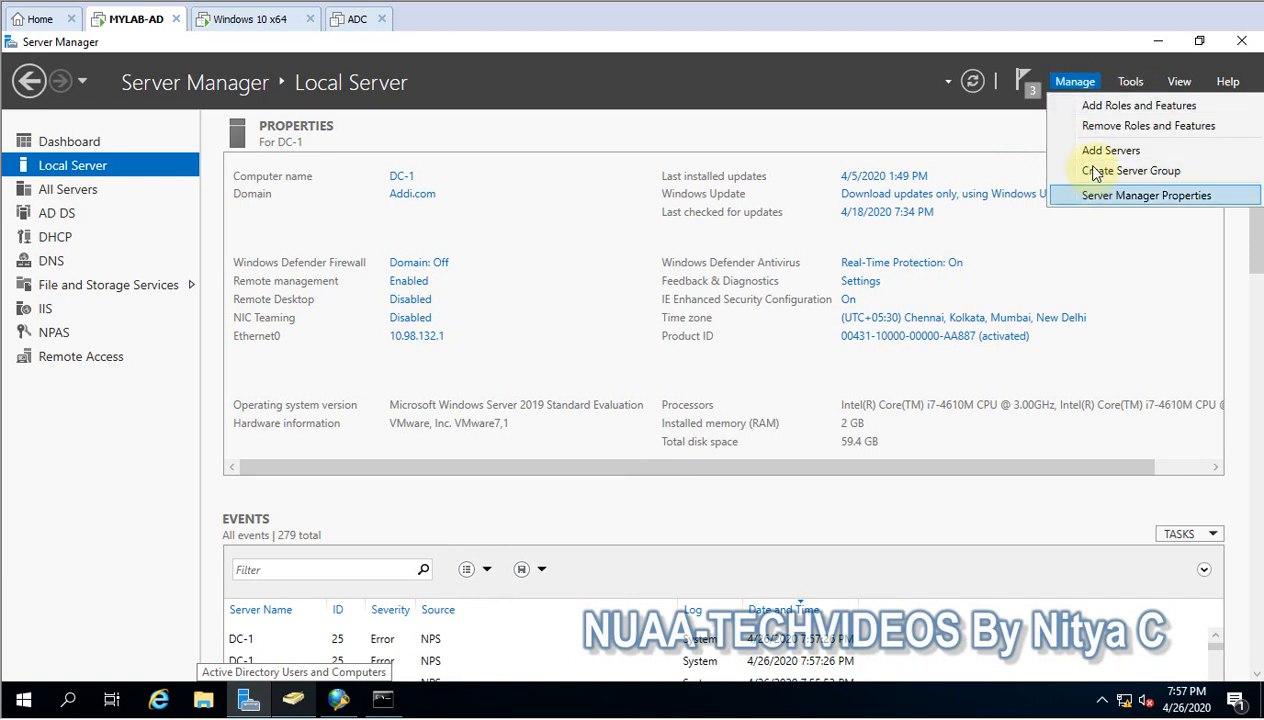
left_click(1095, 112)
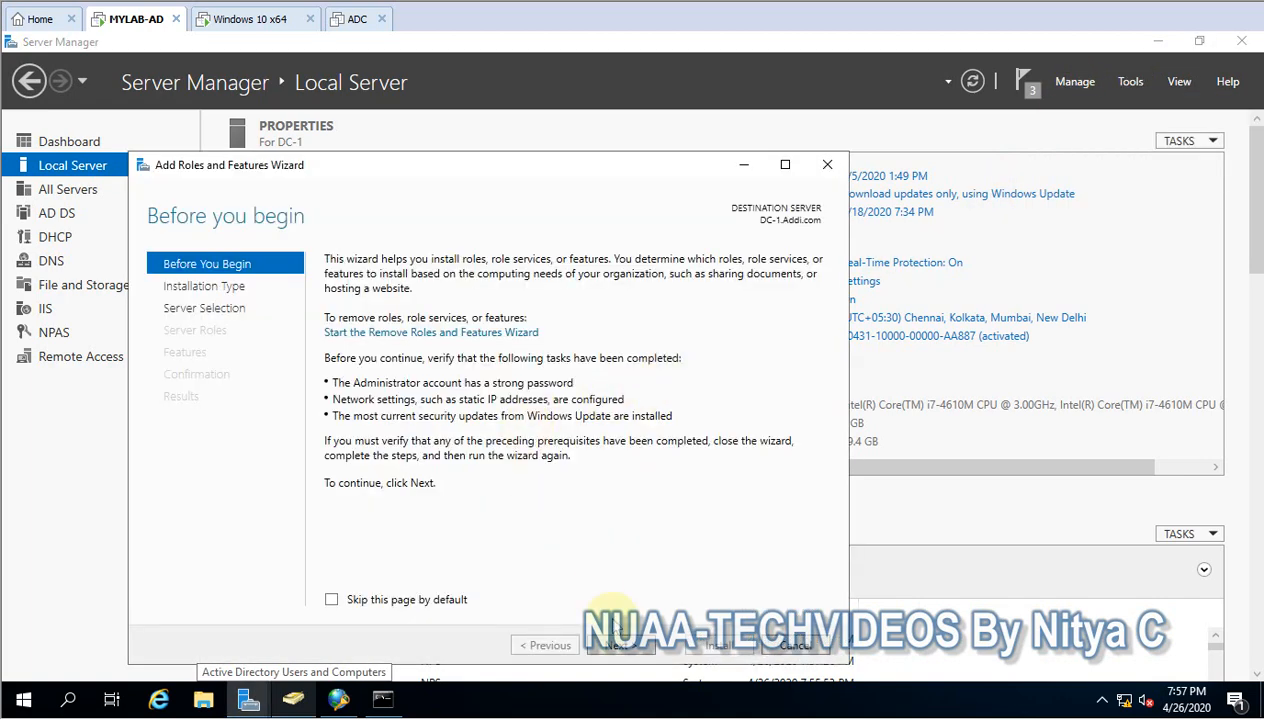
left_click(618, 645)
left_click(618, 645)
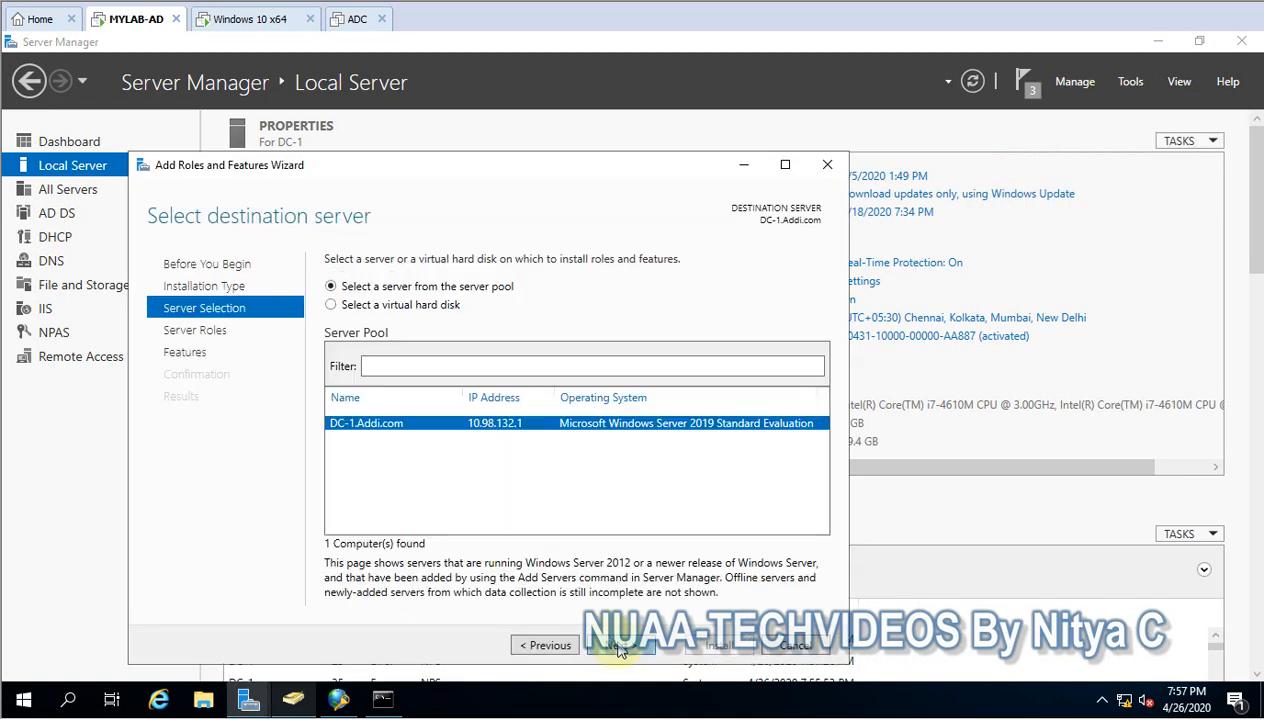
left_click(618, 645)
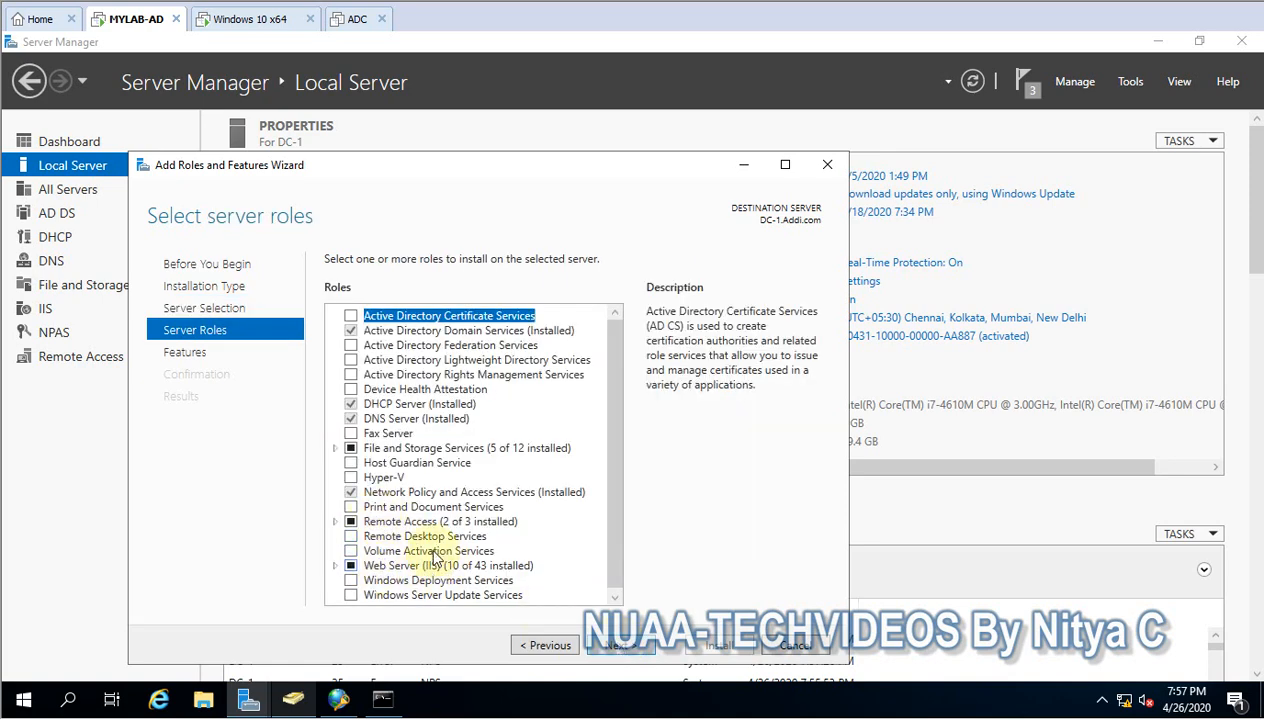
scroll(426, 525, "down", 1)
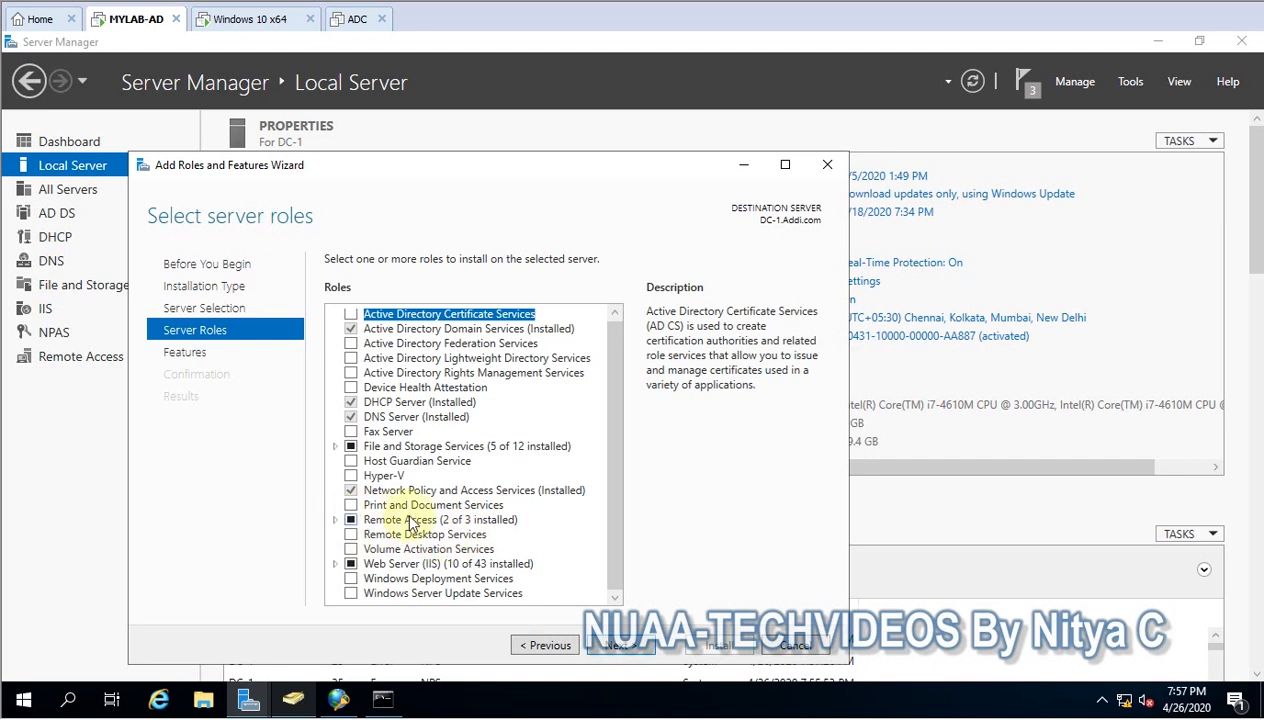
left_click(336, 520)
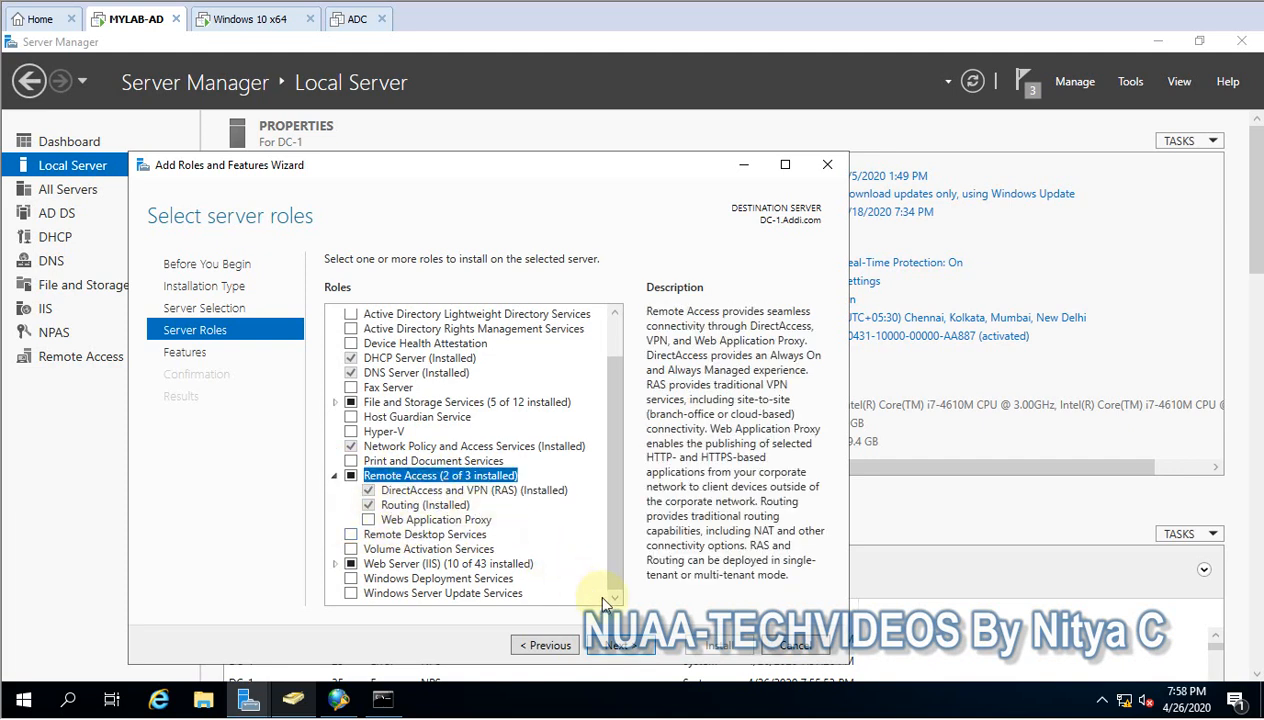
left_click(775, 645)
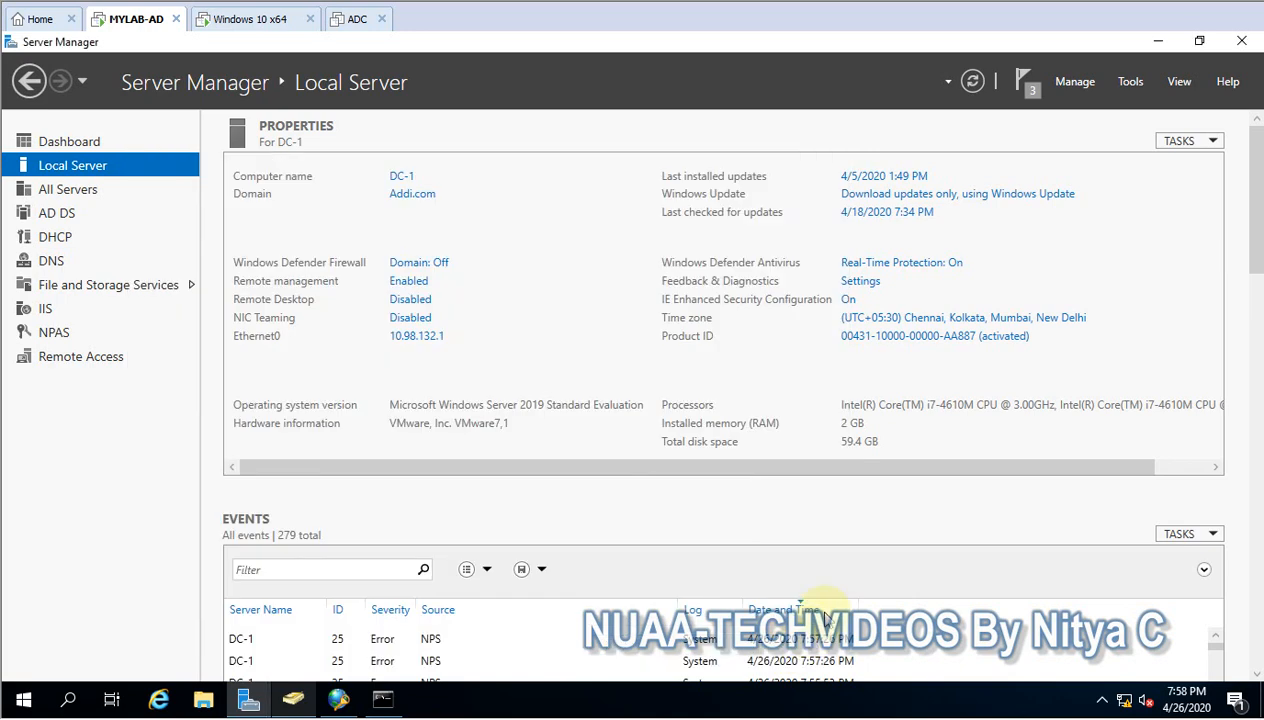
- Open Routing and Remote Access and set up DC-1 in the server setup wizard using a custom configuration with VPN access
left_click(1147, 83)
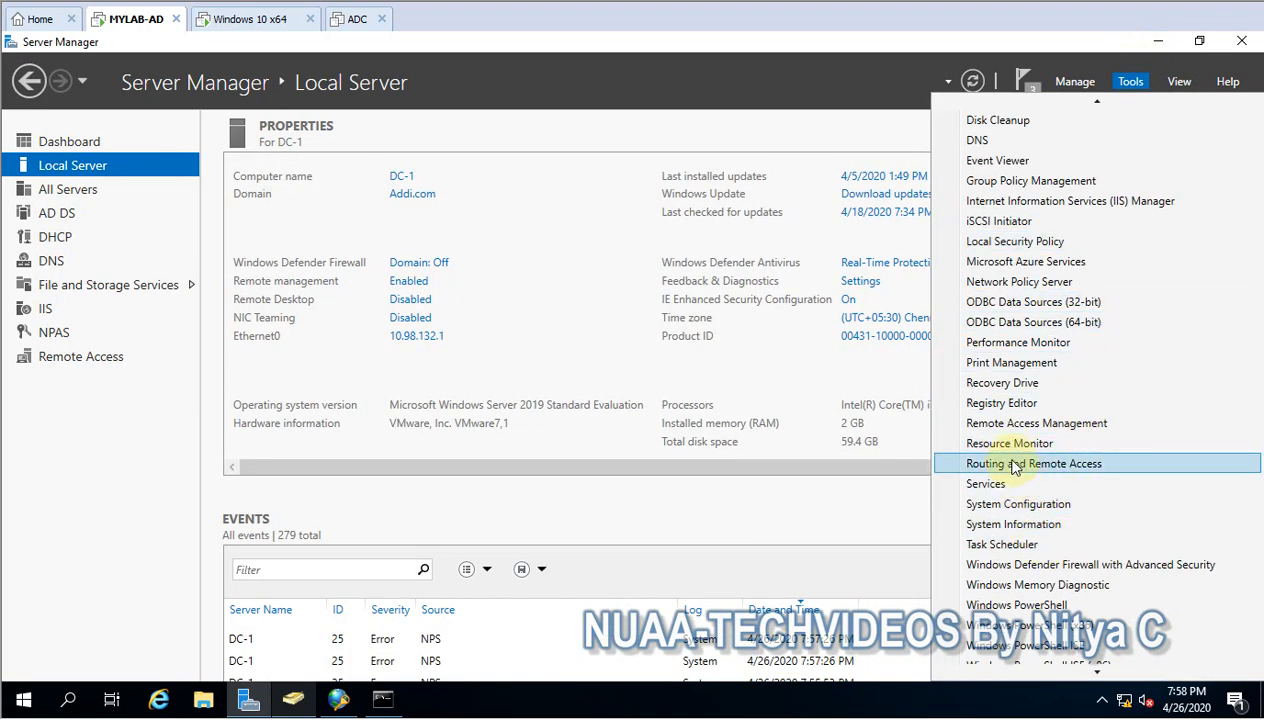
left_click(1015, 465)
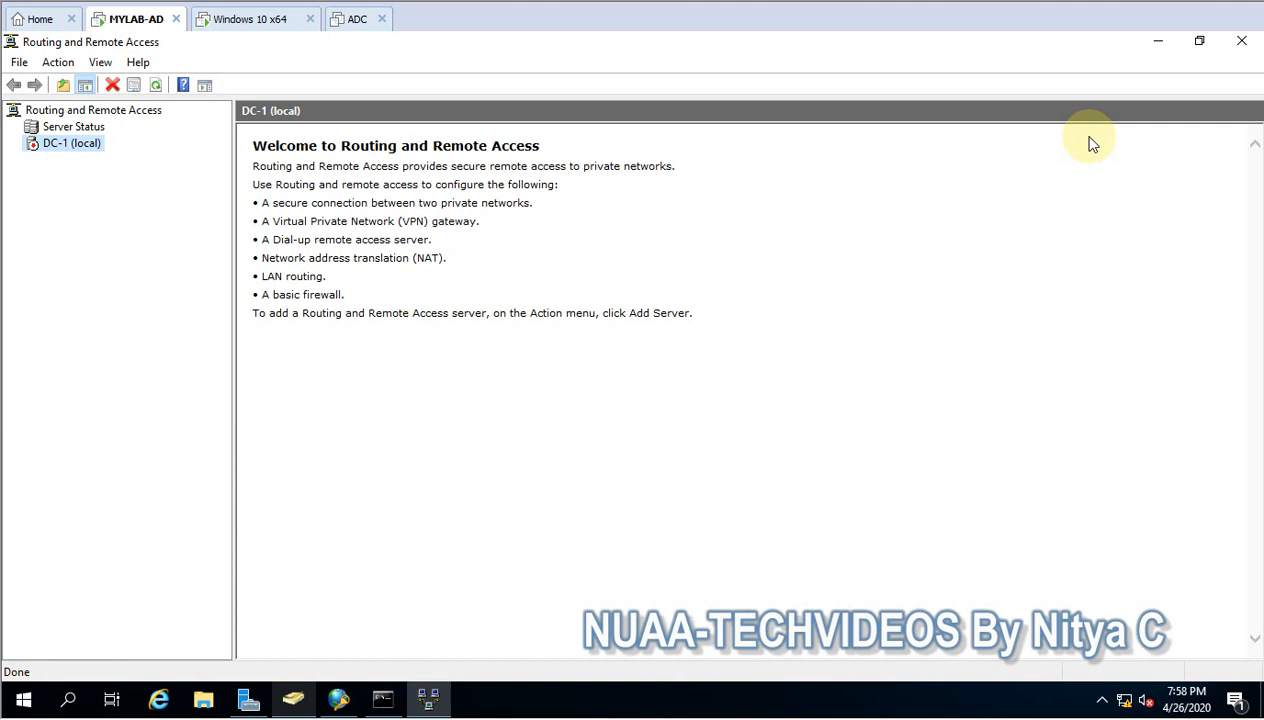
right_click(63, 150)
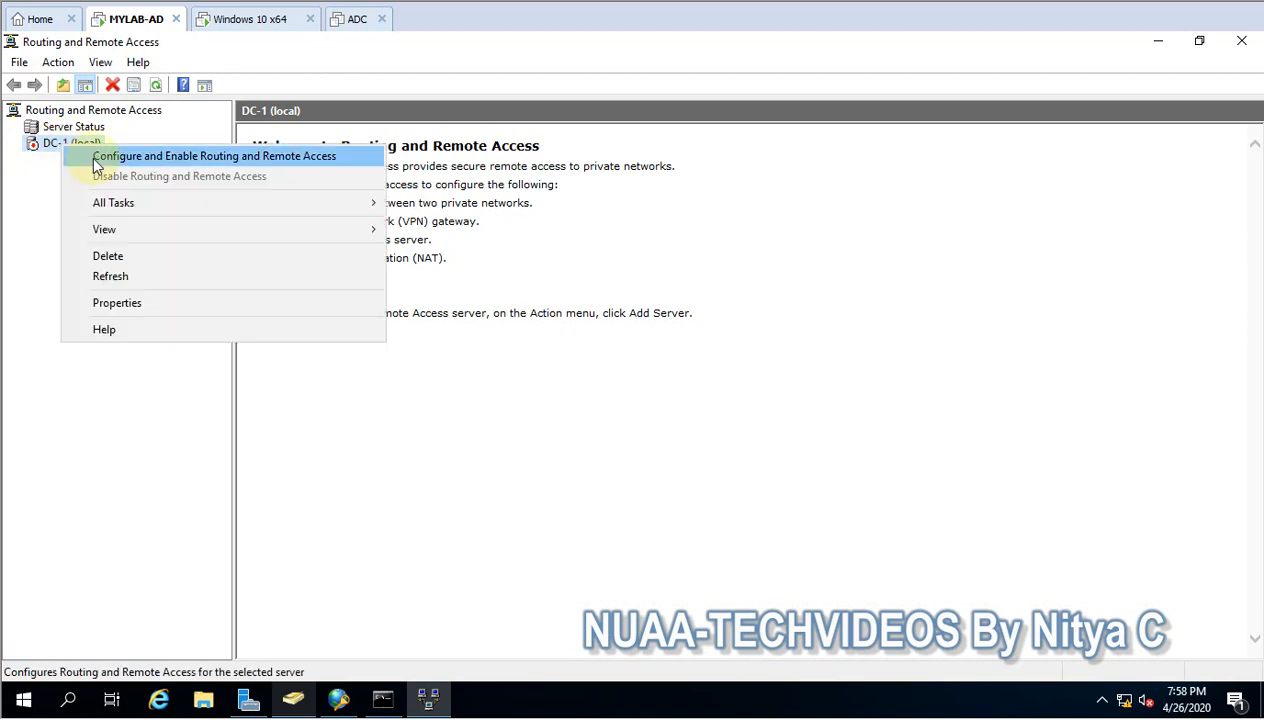
left_click(98, 158)
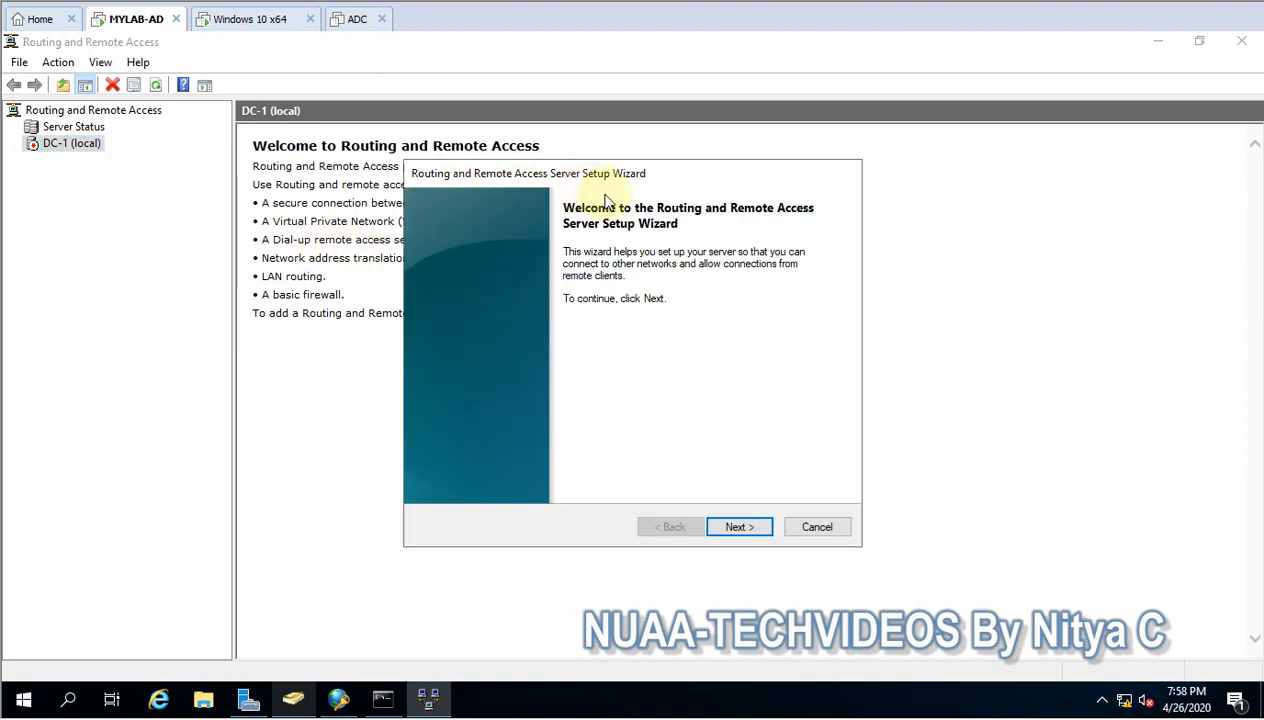
left_click(739, 530)
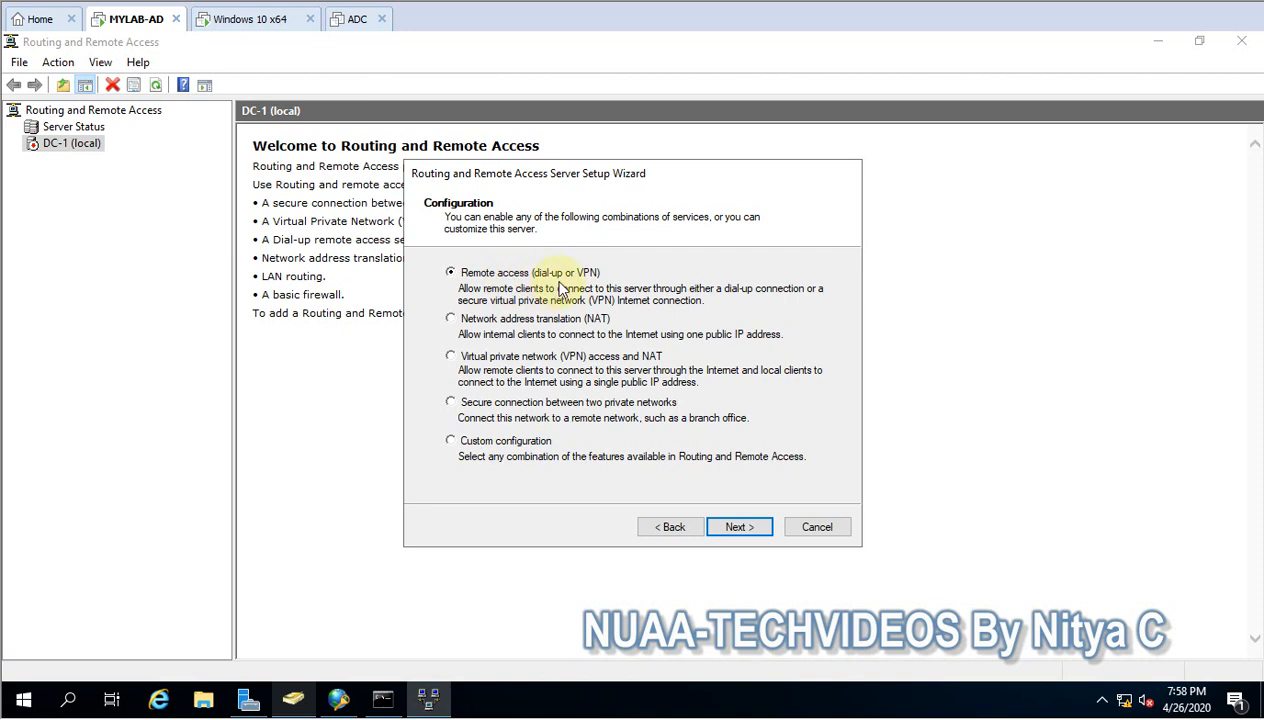
left_click(512, 441)
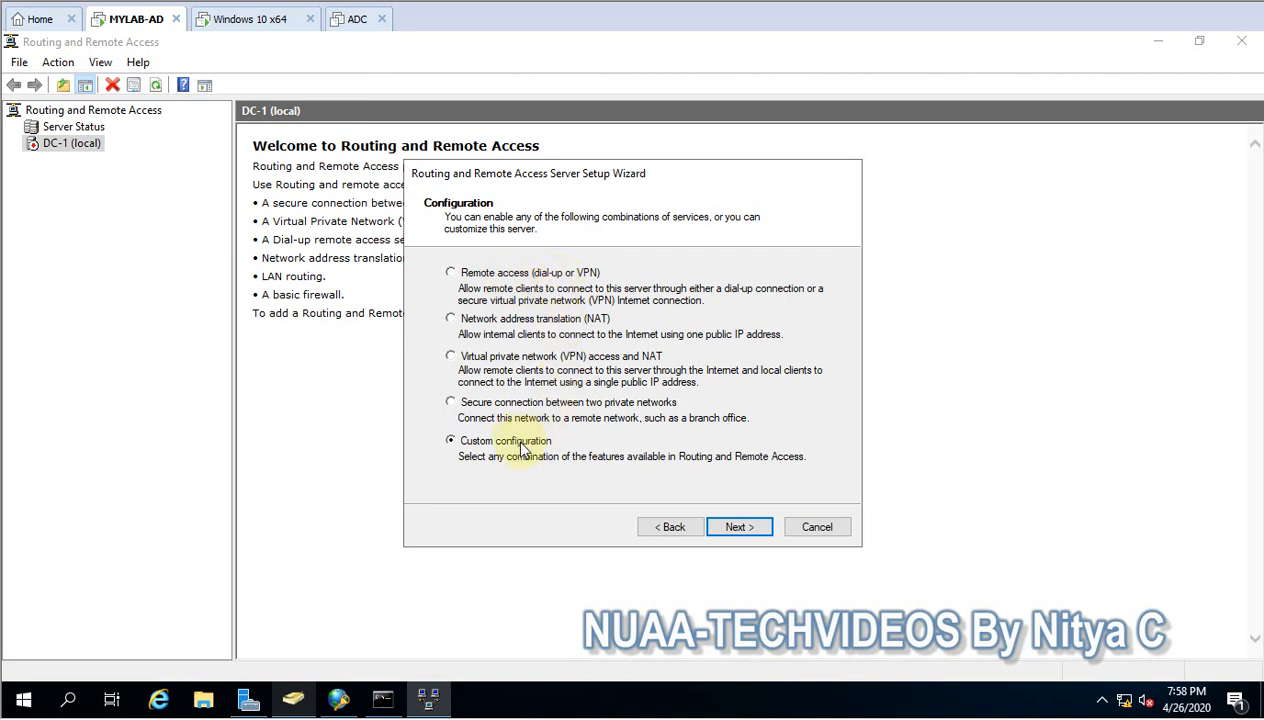
left_click(733, 530)
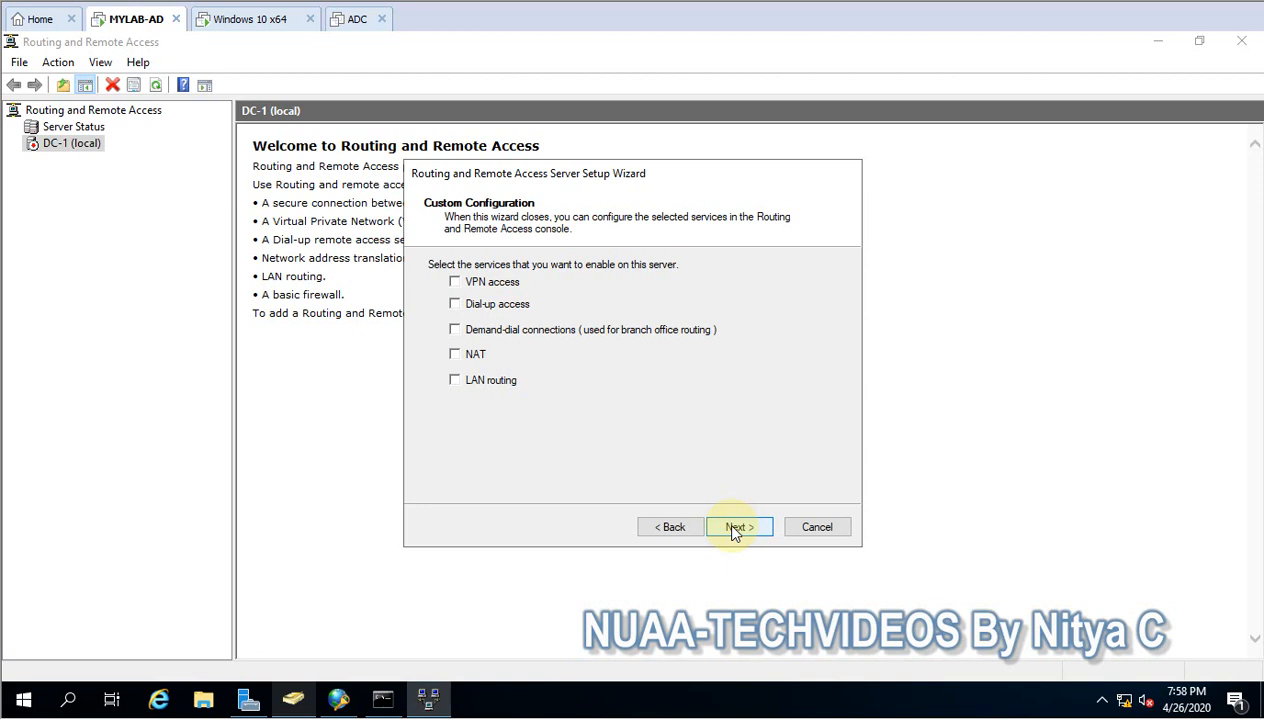
left_click(470, 283)
left_click(739, 529)
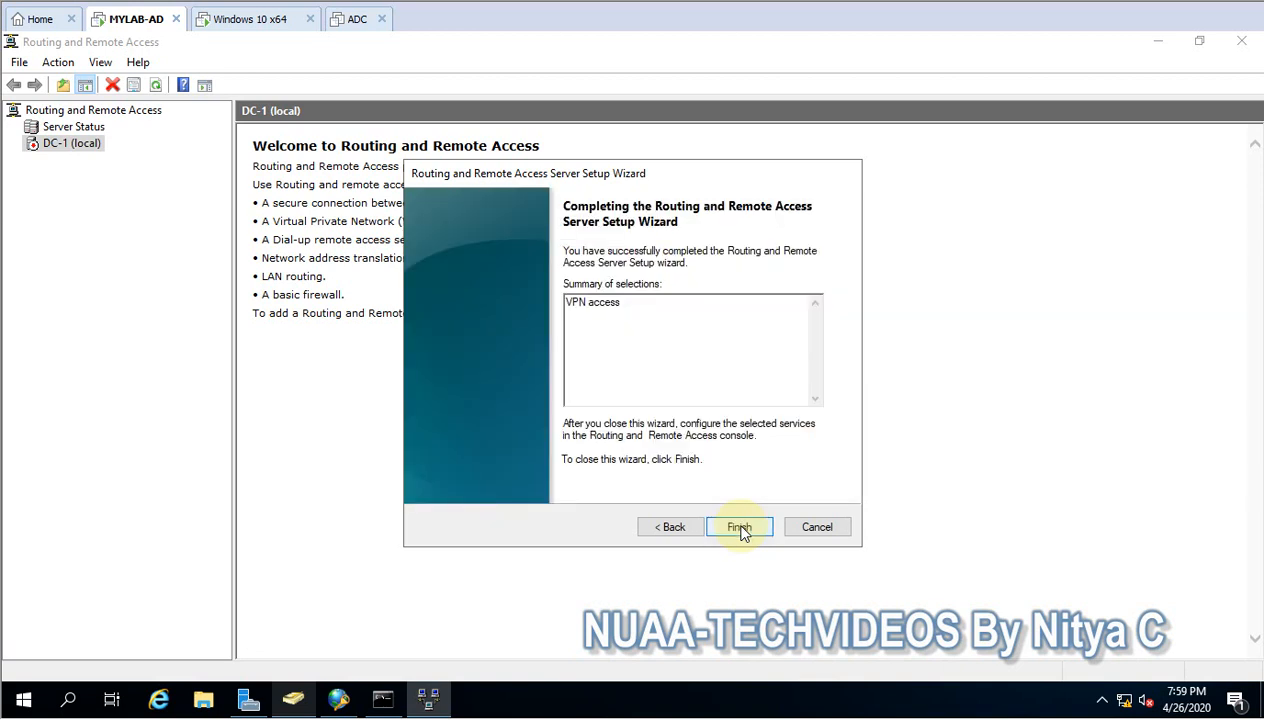
- Finish the setup wizard, acknowledge the default connection request policy notice, and try to start the Routing and Remote Access service
left_click(738, 527)
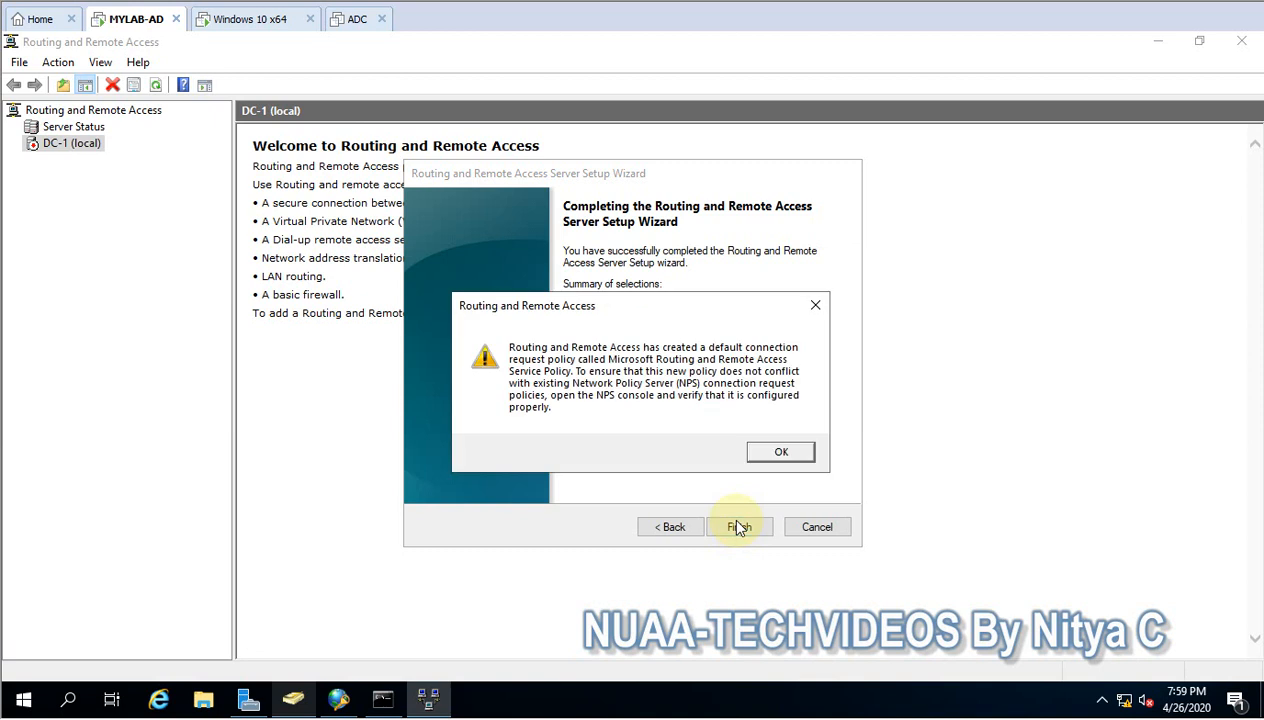
left_click(778, 453)
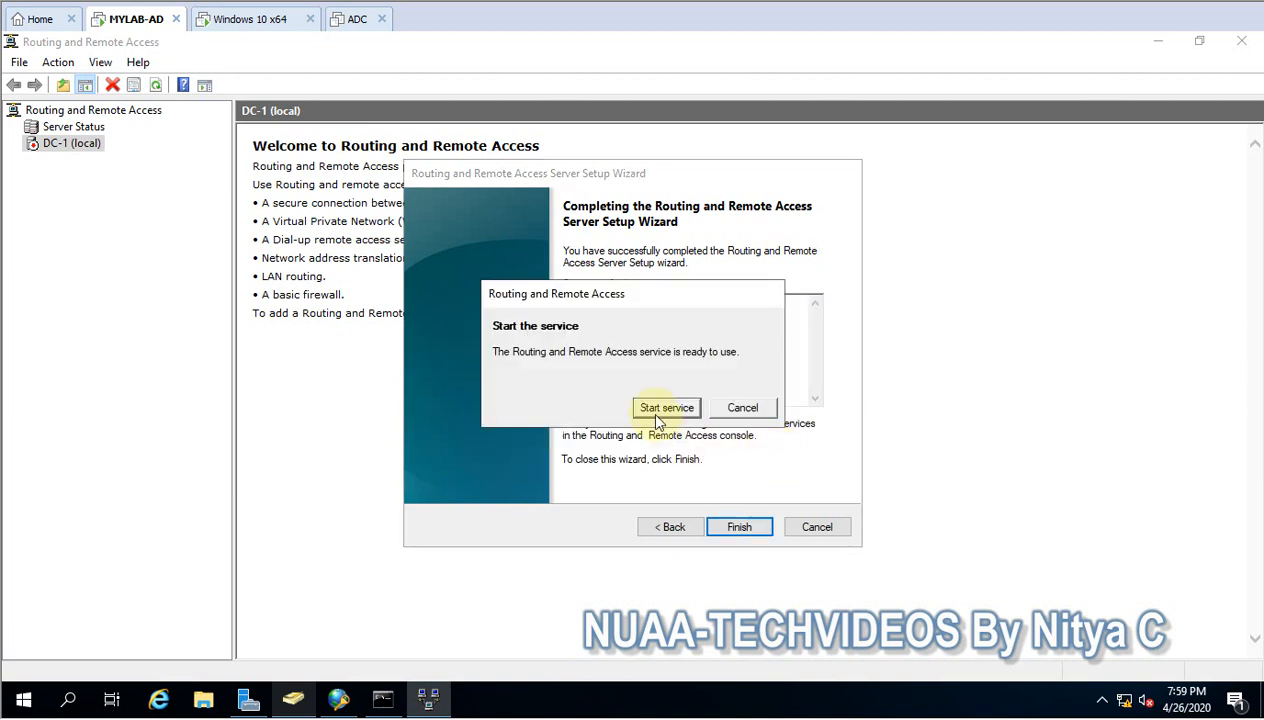
left_click(657, 409)
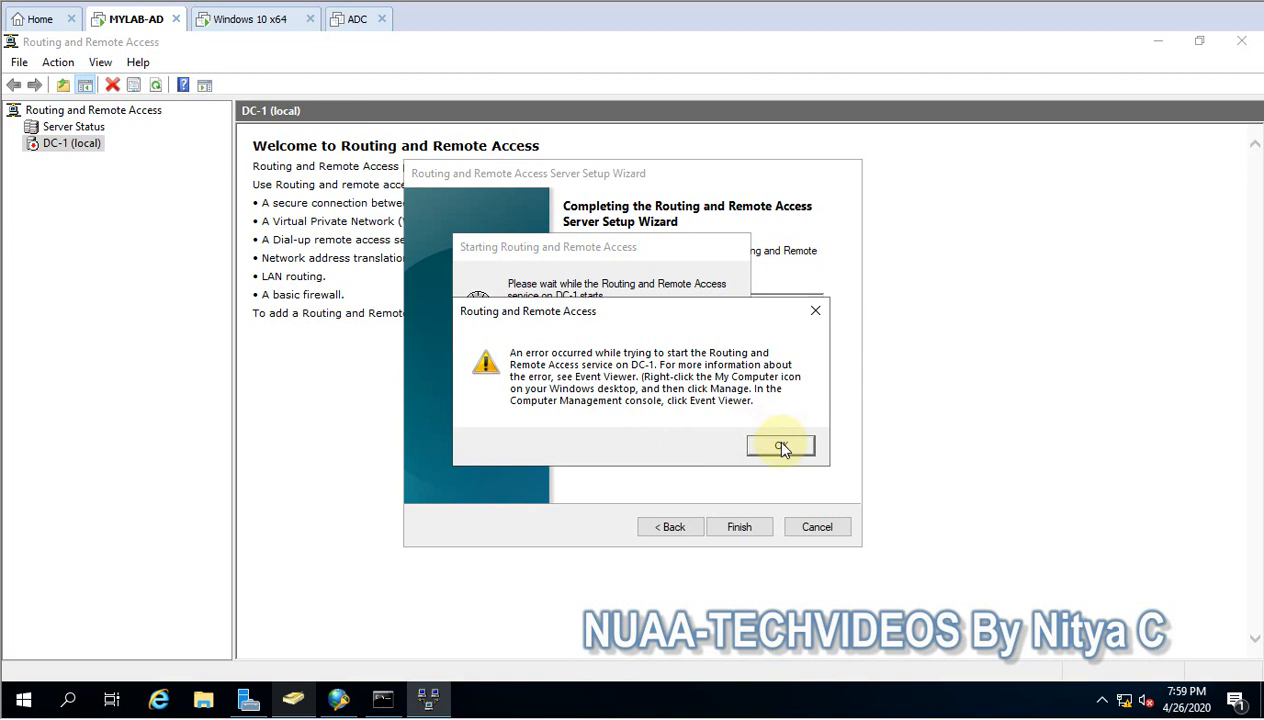
left_click(782, 449)
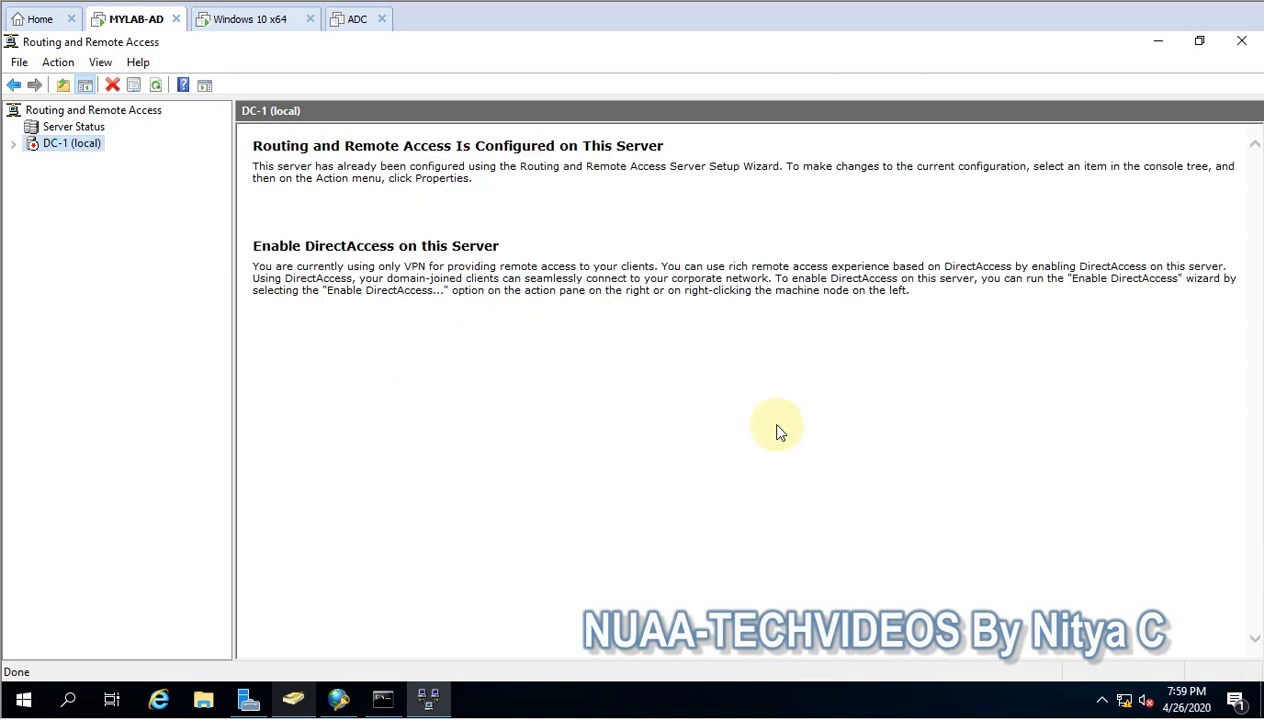
- Expand the DC-1 (local) node in the console tree and refresh the server
left_click(13, 144)
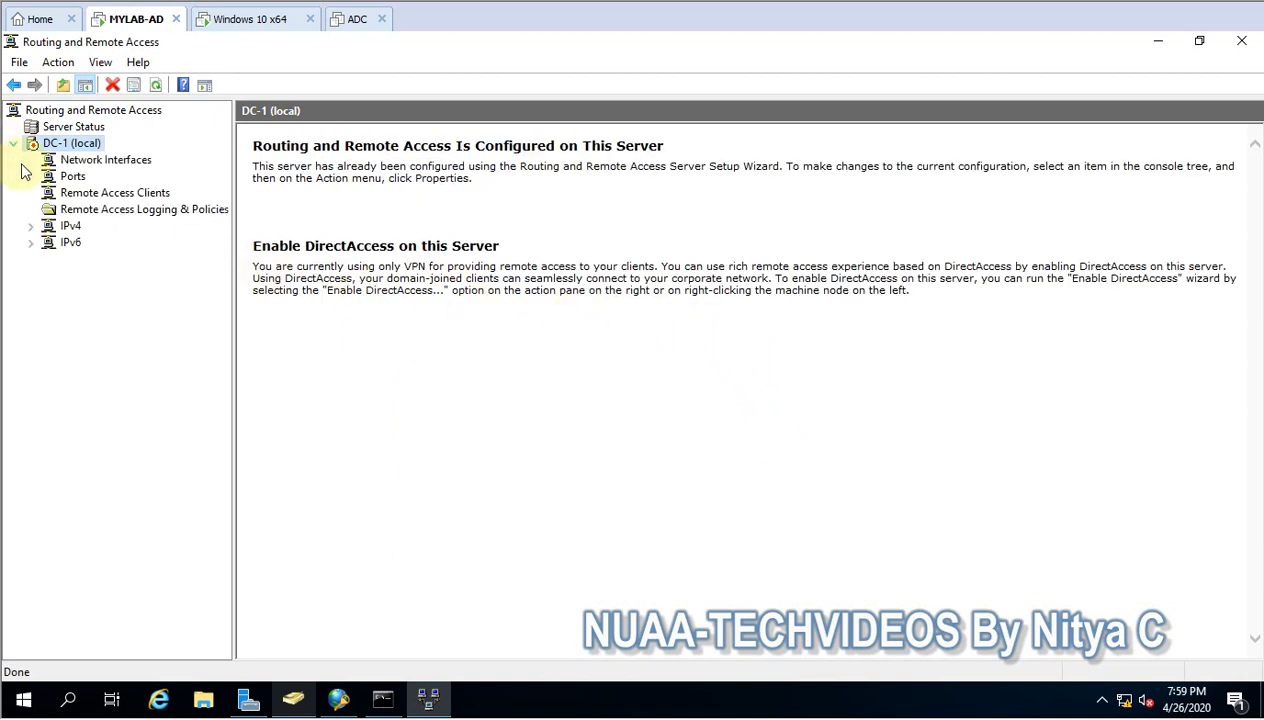
left_click(155, 87)
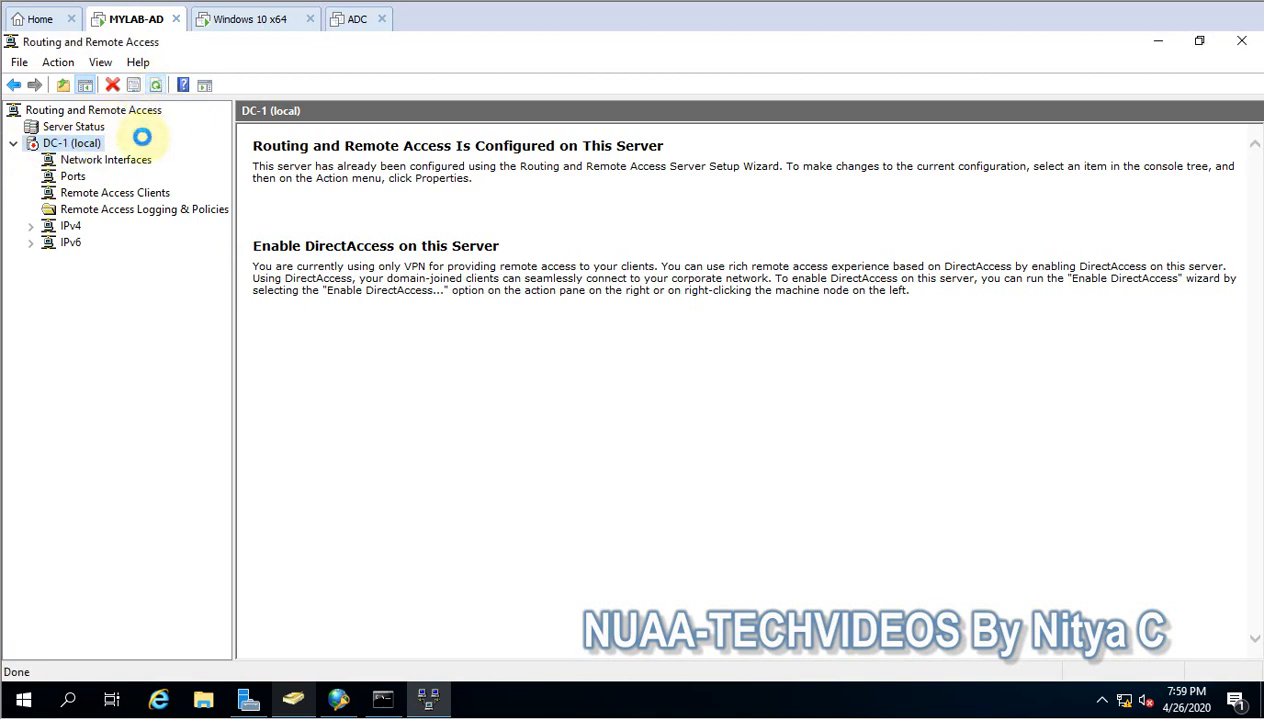
right_click(66, 148)
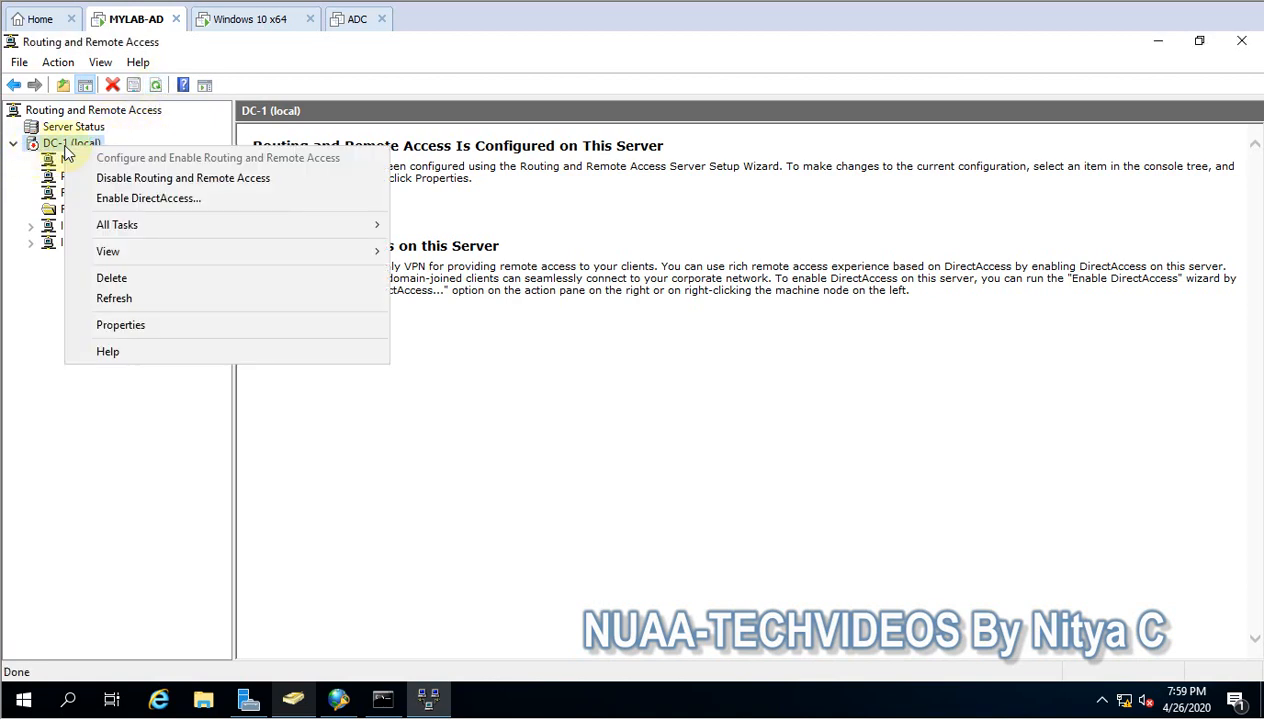
left_click(123, 297)
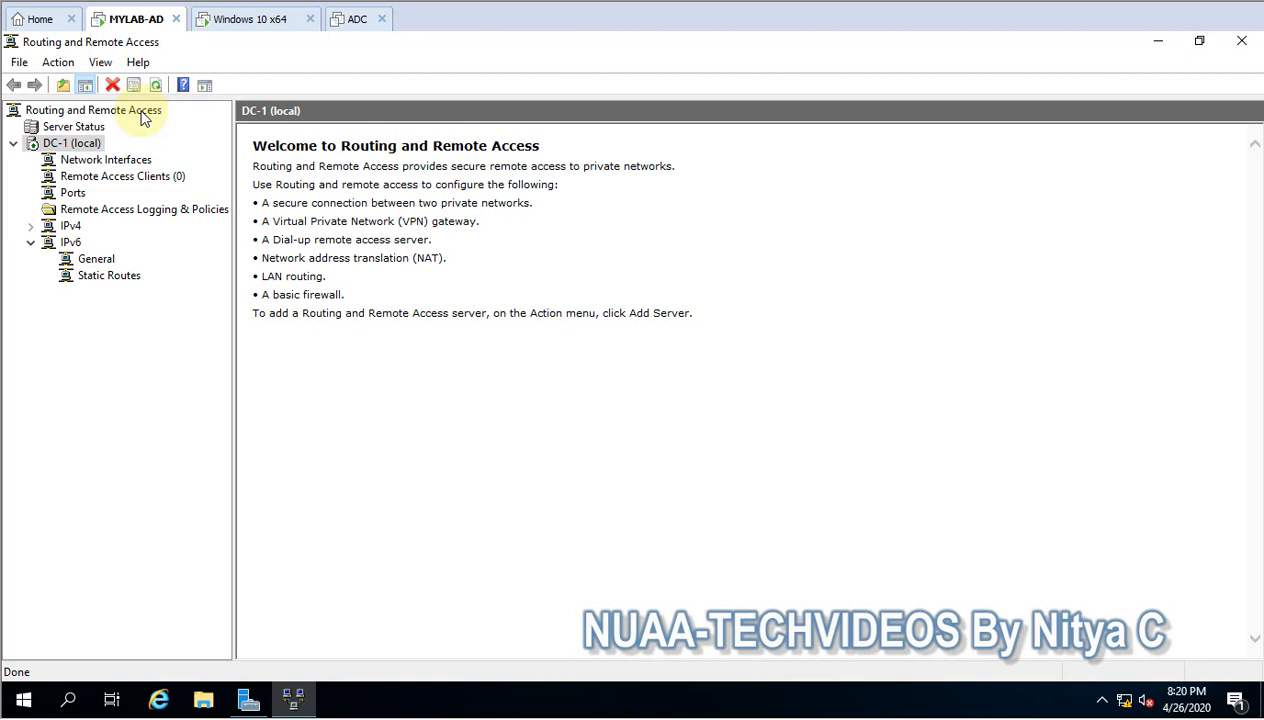
- In DC-1's properties, disallow the custom IPsec policy for L2TP/IKEv2 connections and check the authentication methods without changing them
right_click(75, 143)
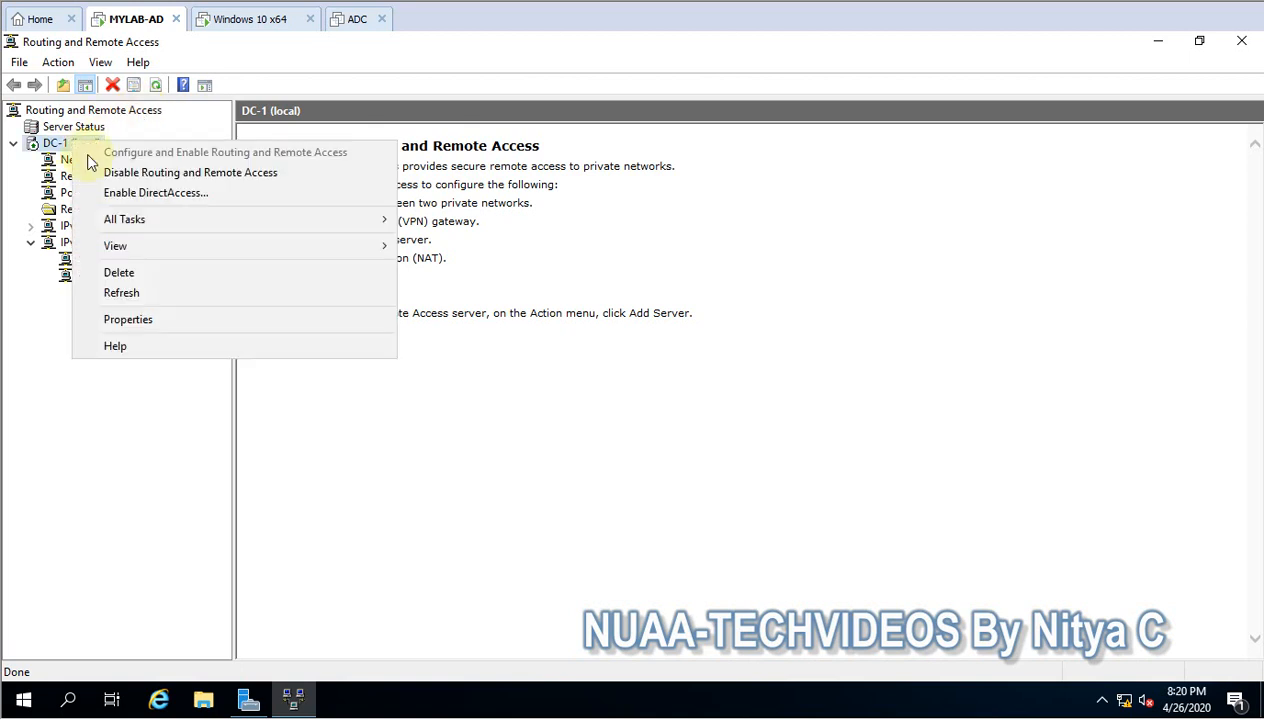
left_click(138, 320)
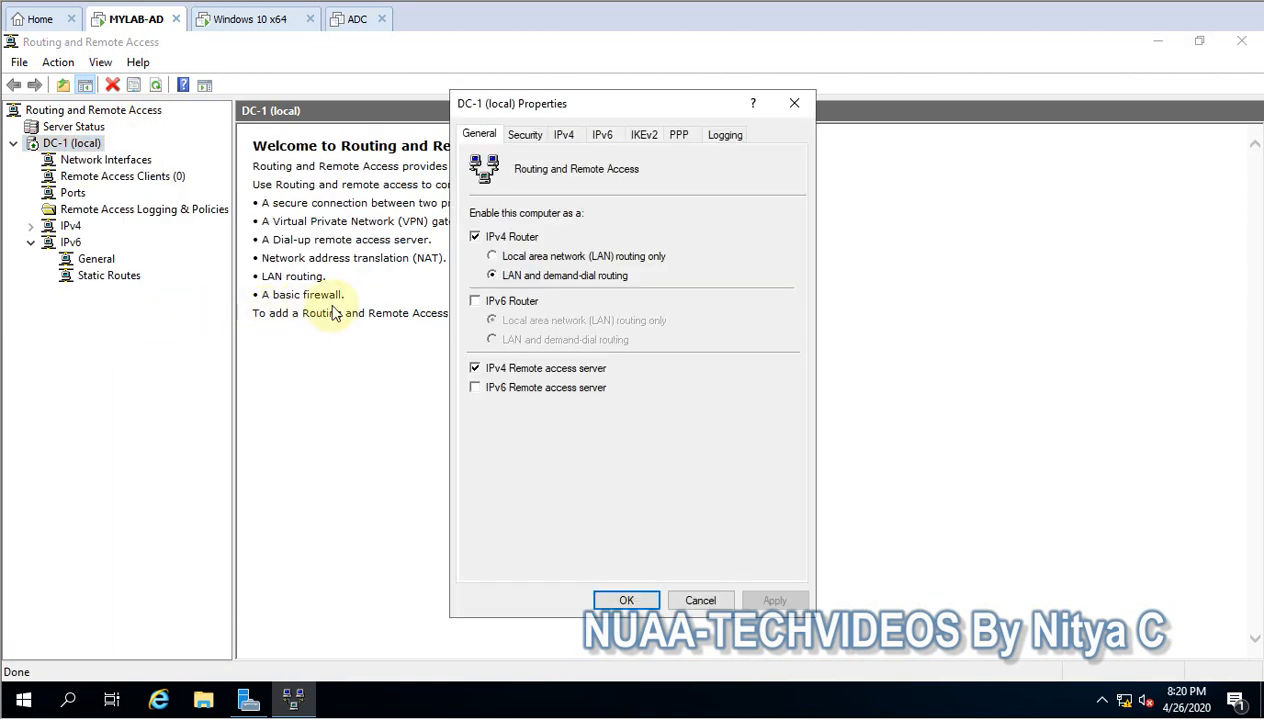
left_click(525, 136)
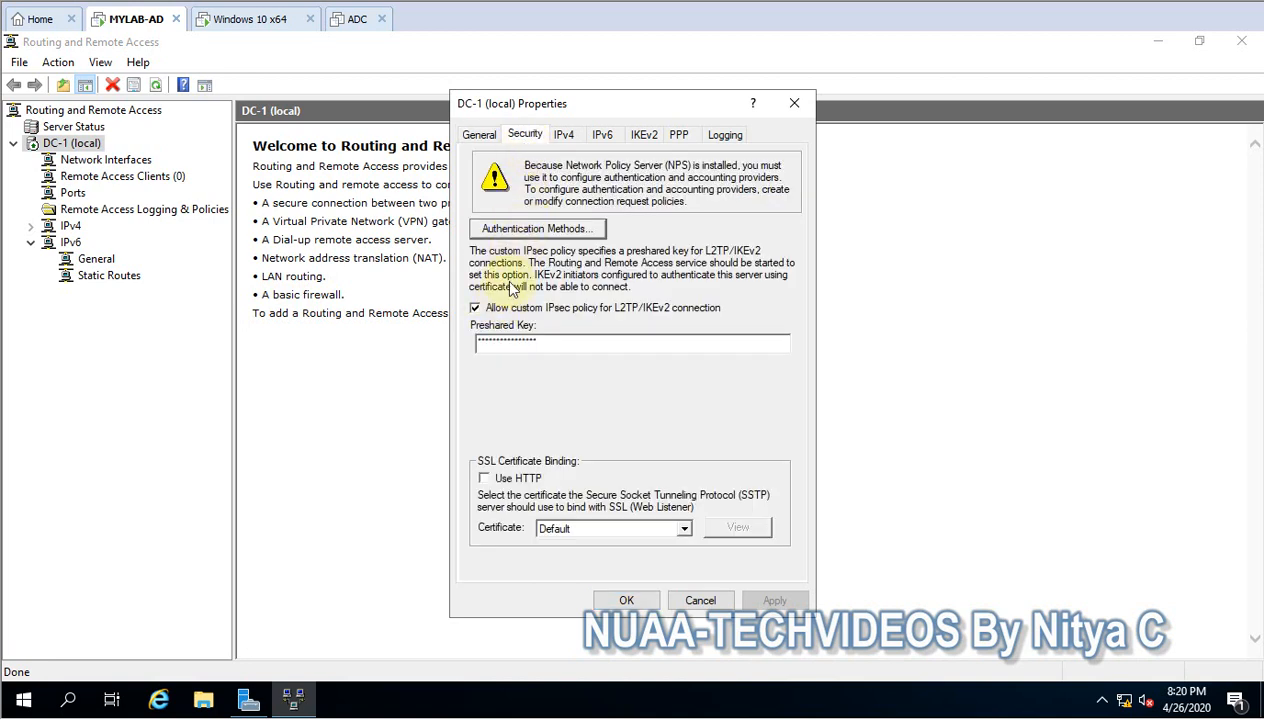
left_click(492, 308)
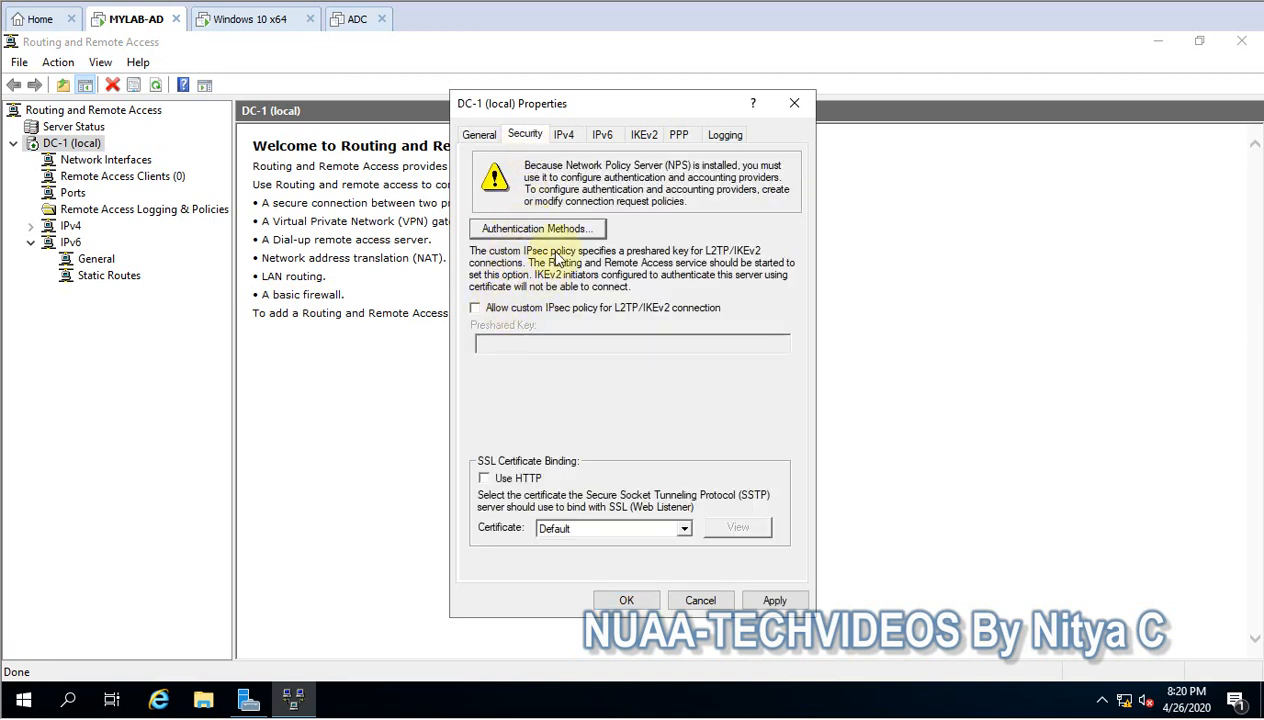
left_click(524, 232)
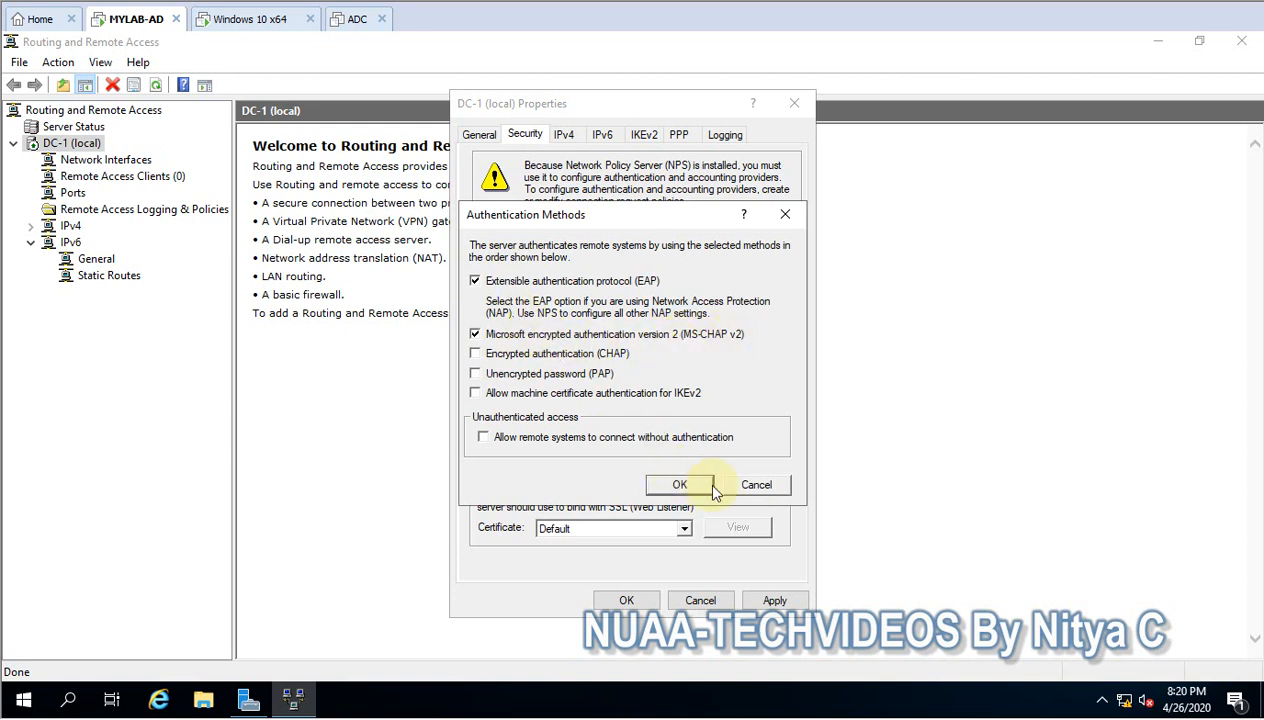
left_click(755, 486)
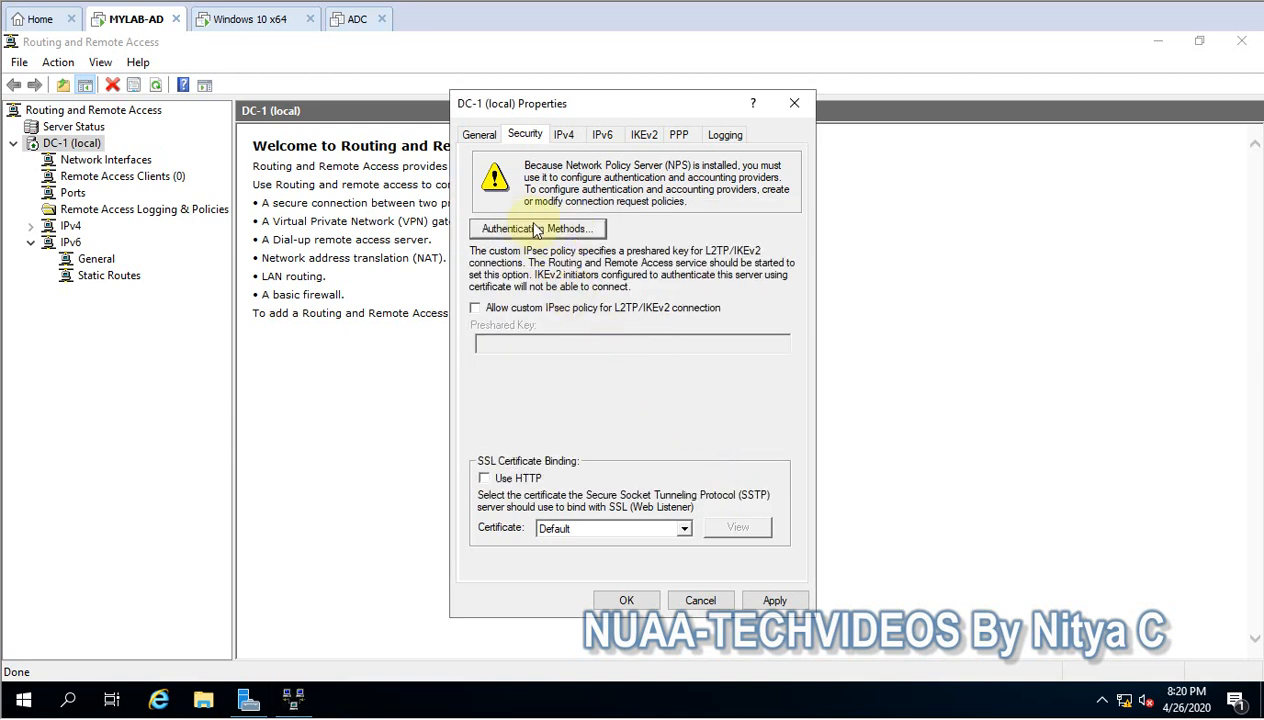
- Try the static address pool for IPv4 assignment, cancel the new address range, and return to Dynamic Host Configuration Protocol (DHCP)
left_click(558, 134)
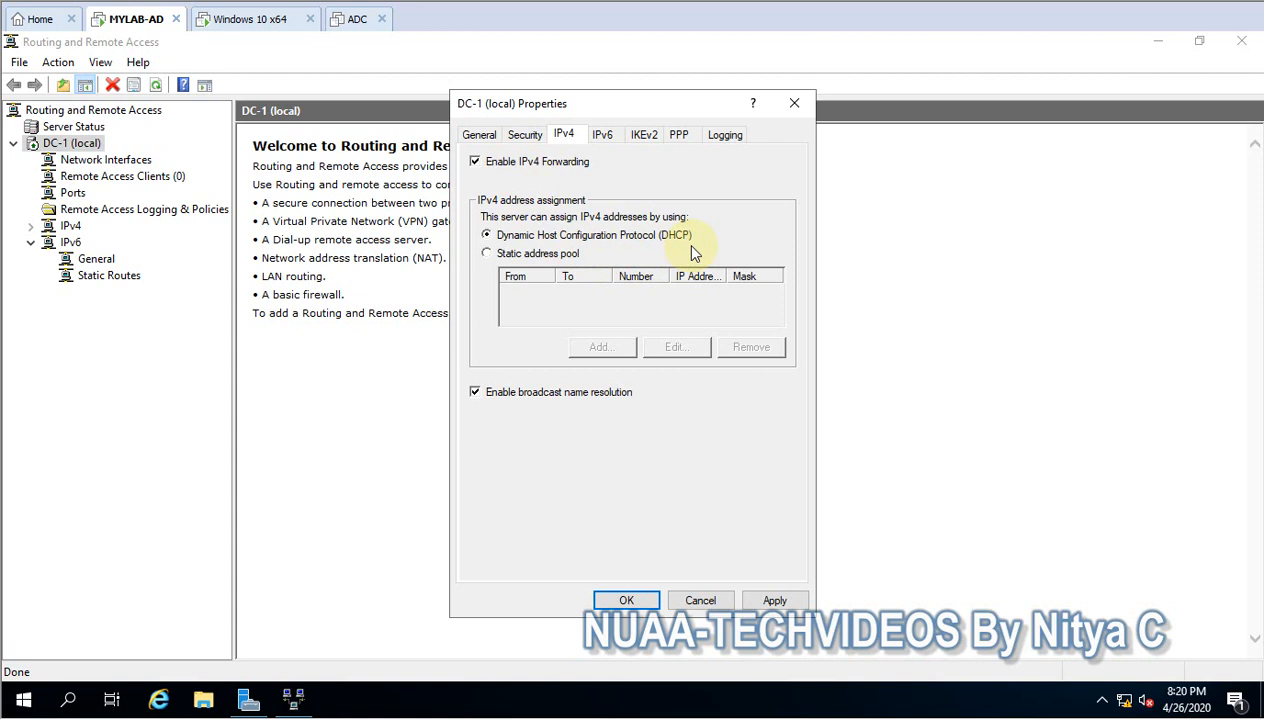
left_click(562, 254)
left_click(598, 345)
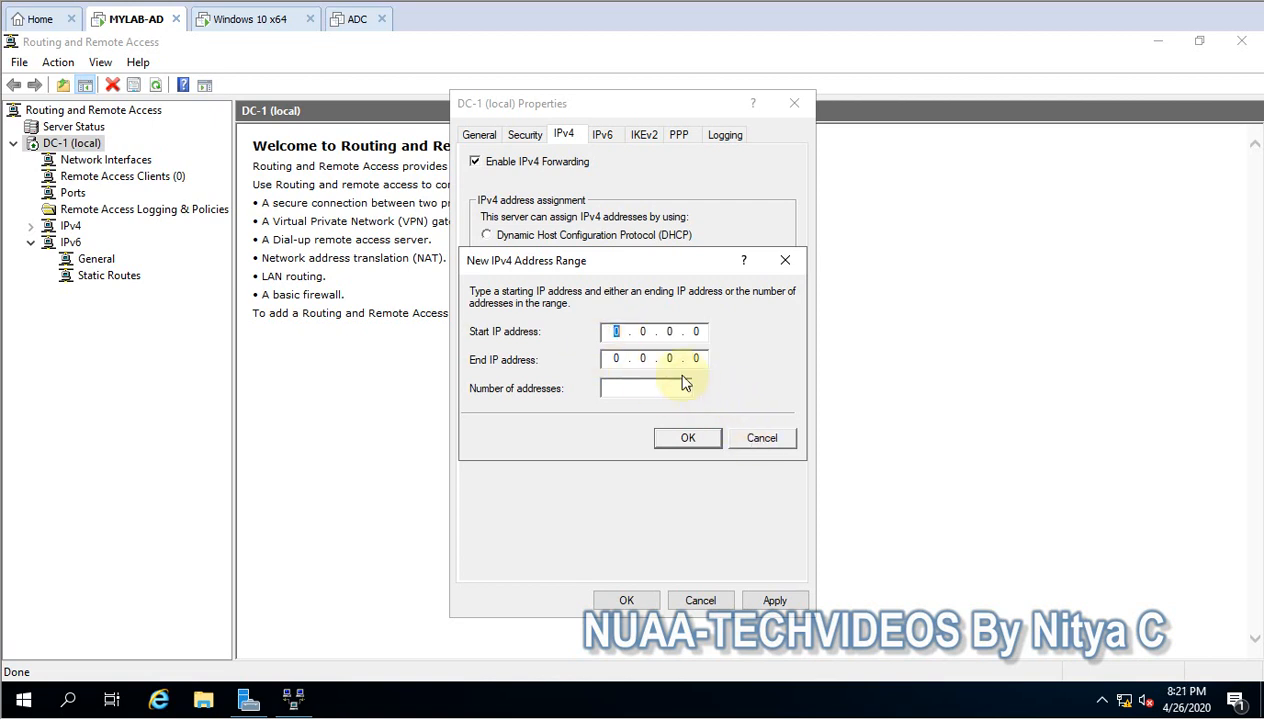
left_click(764, 438)
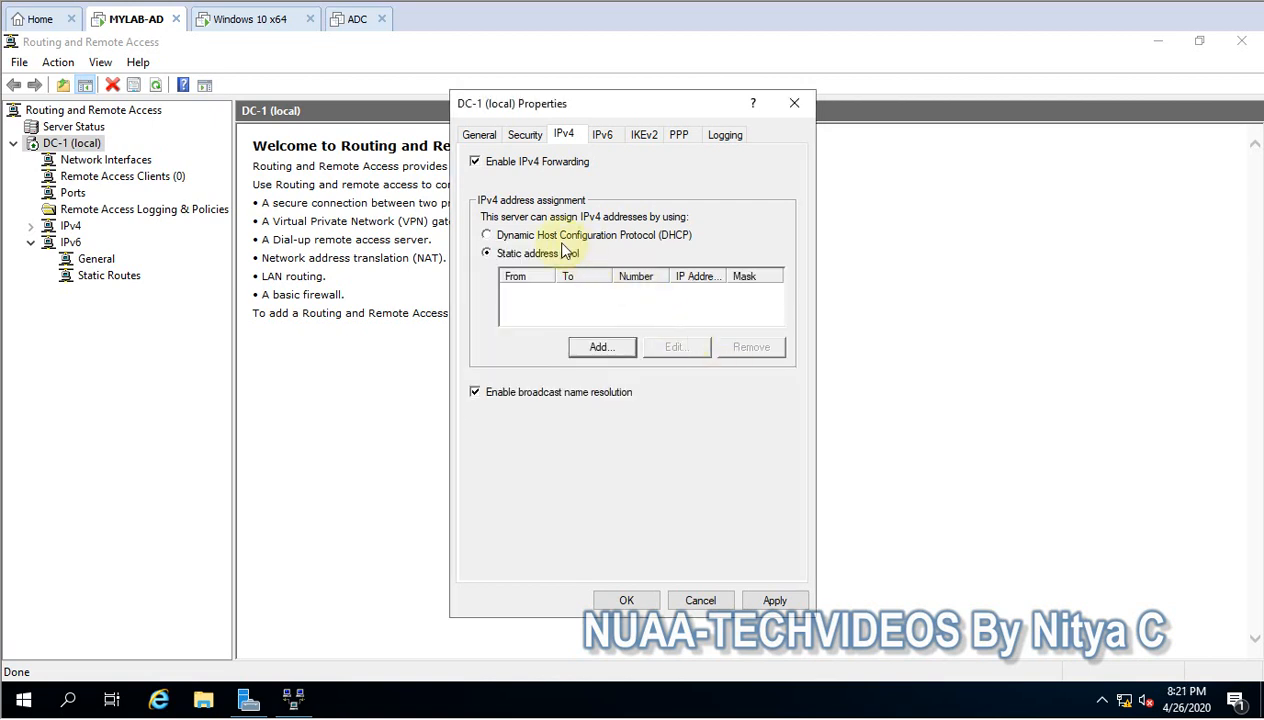
left_click(598, 346)
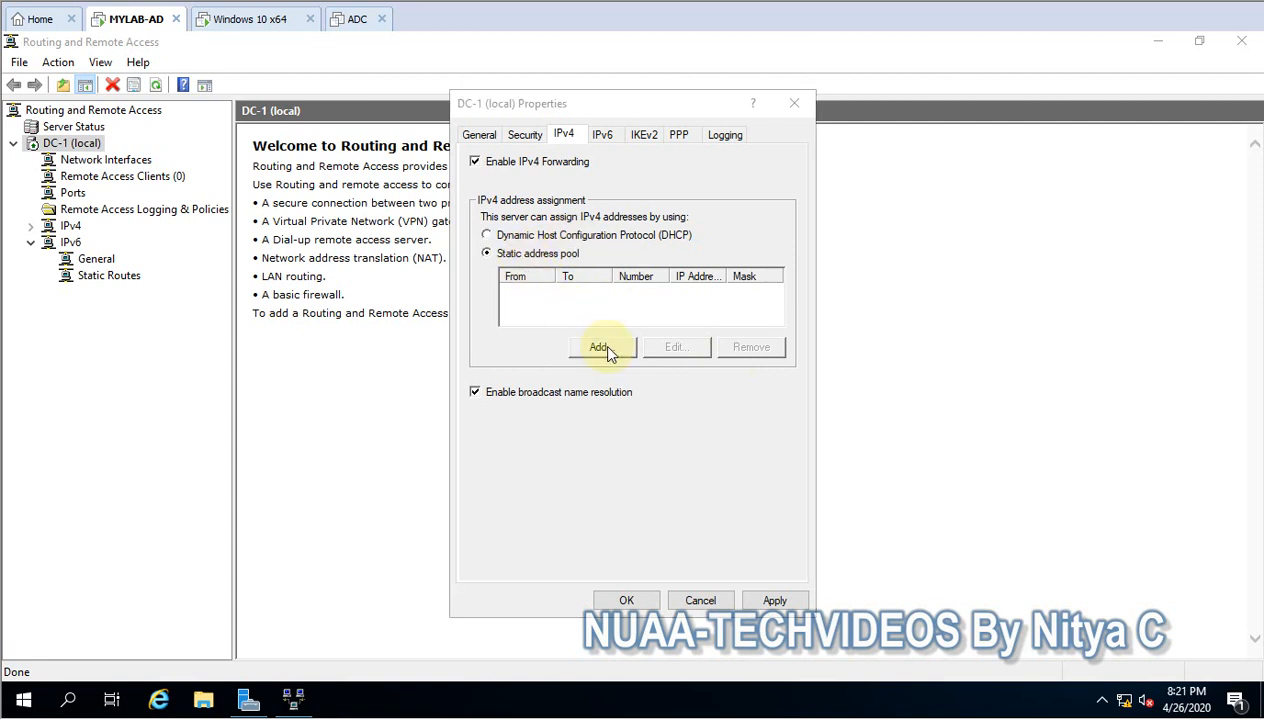
left_click(766, 440)
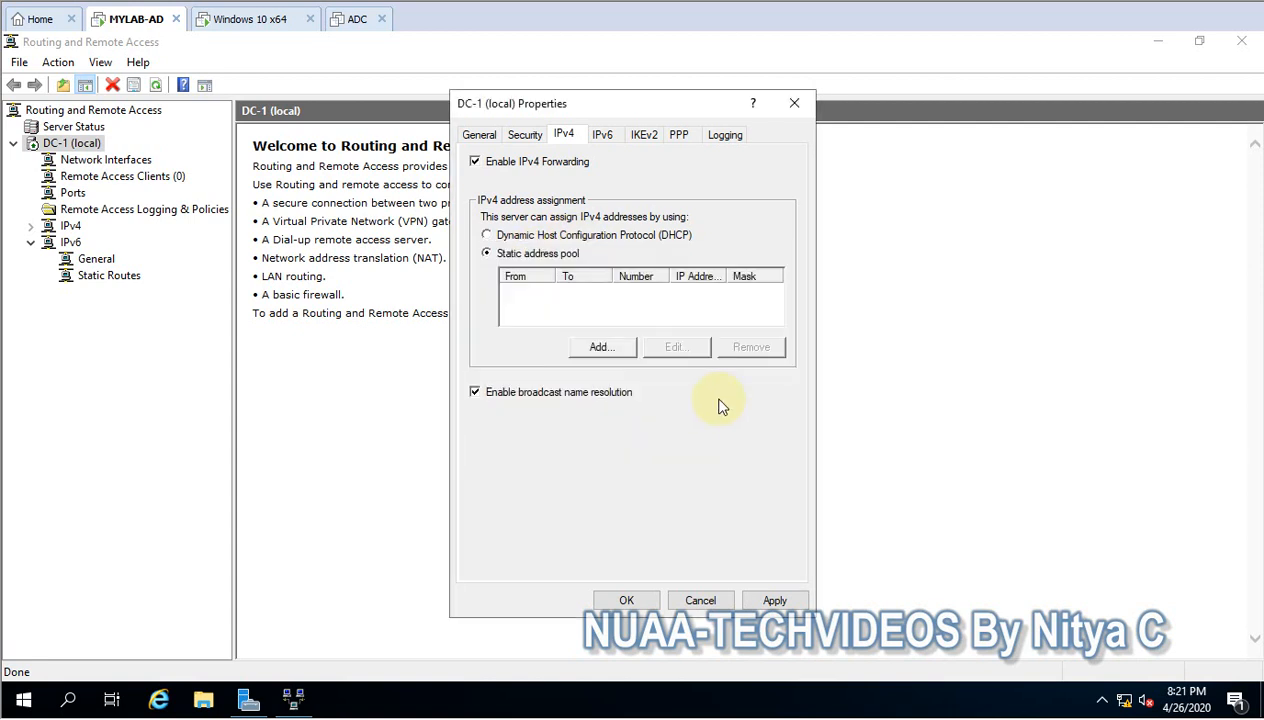
left_click(550, 236)
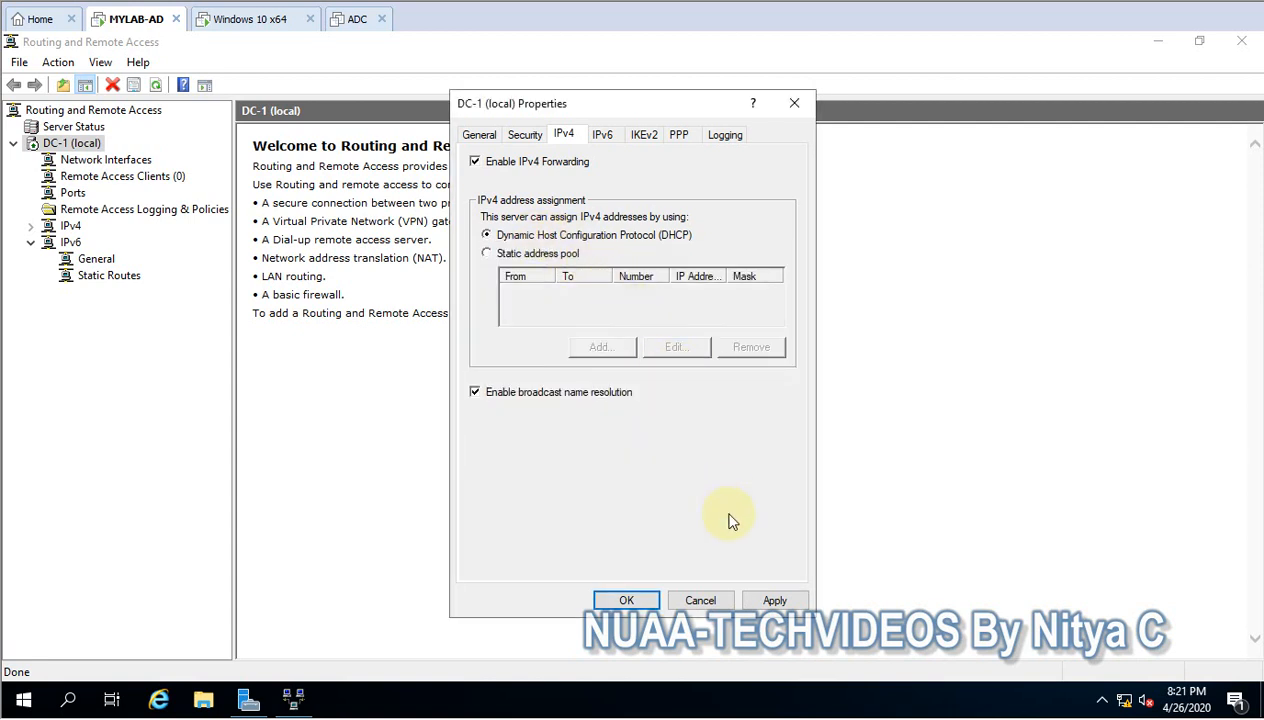
- Apply the DC-1 property changes, accept disabling the custom IPsec policy, check the logging settings, and close the properties
left_click(762, 599)
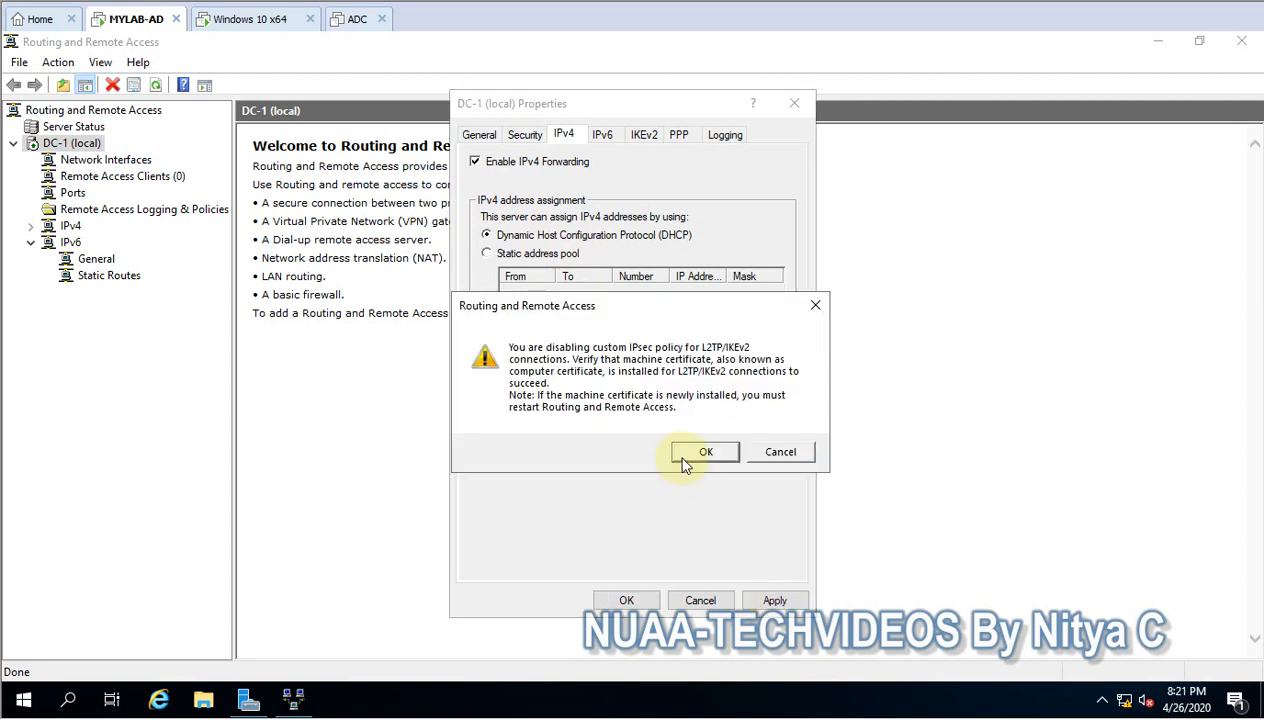
left_click(732, 449)
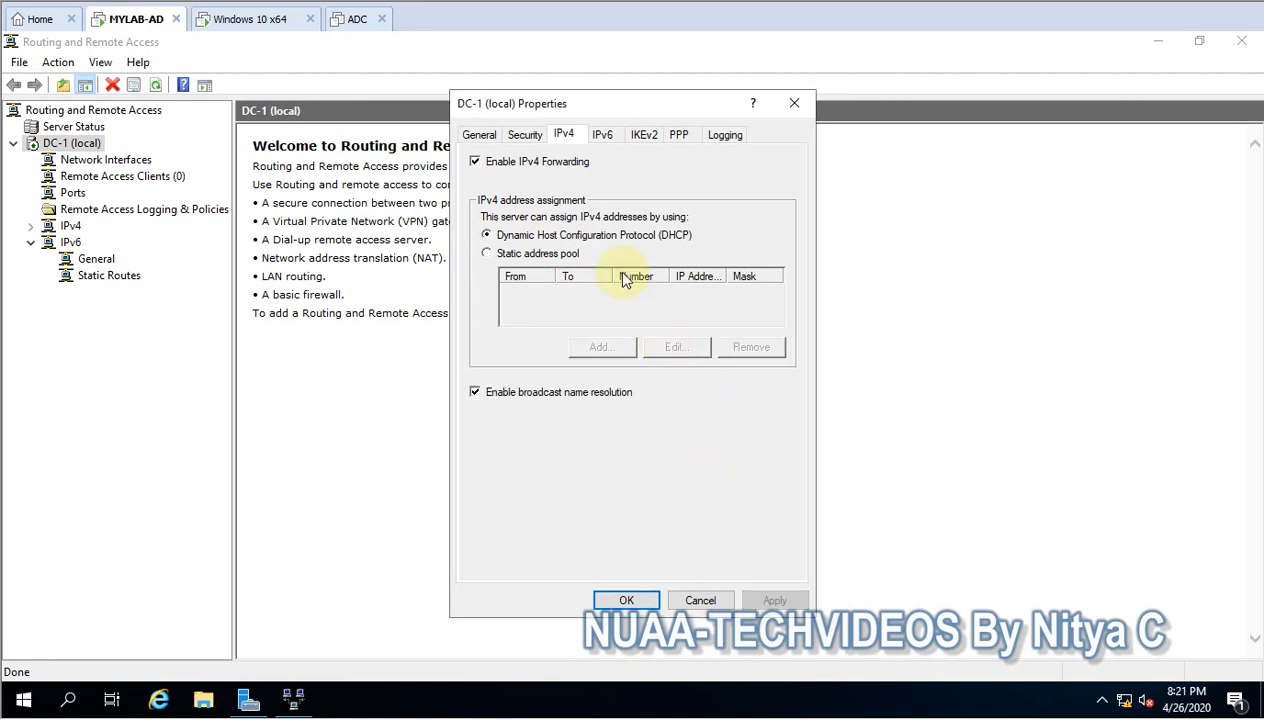
left_click(645, 140)
left_click(720, 140)
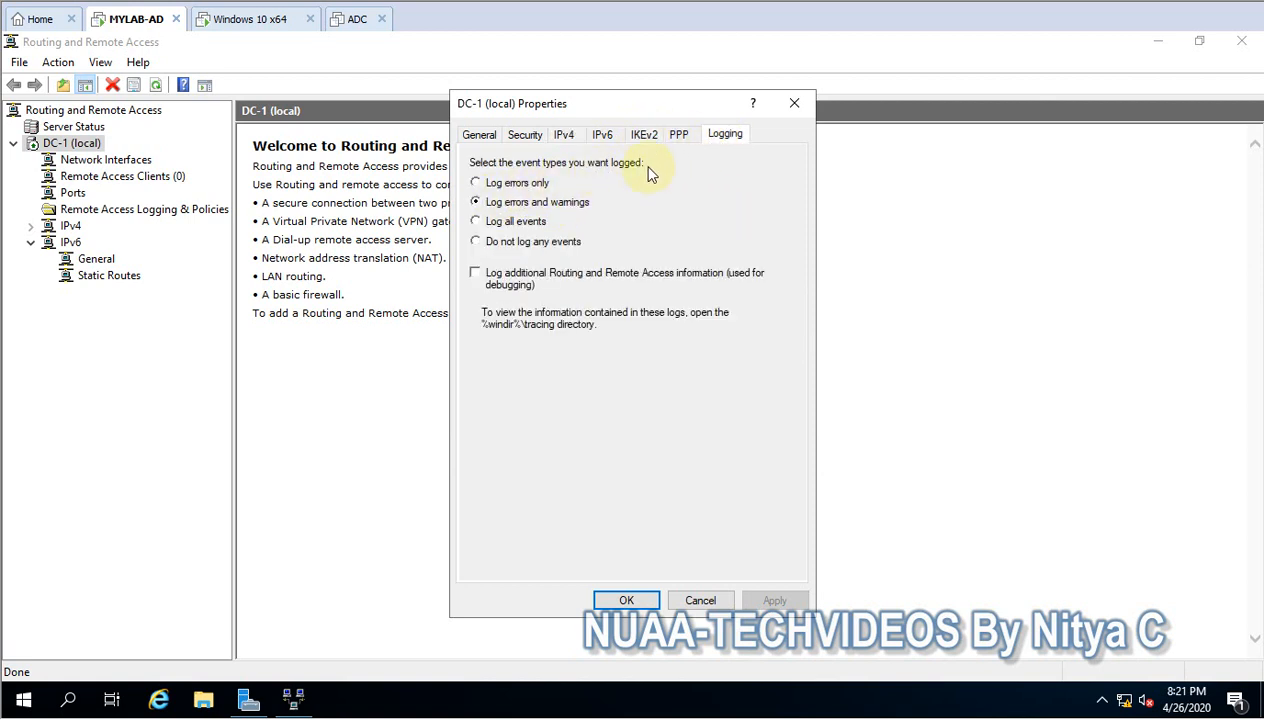
left_click(616, 598)
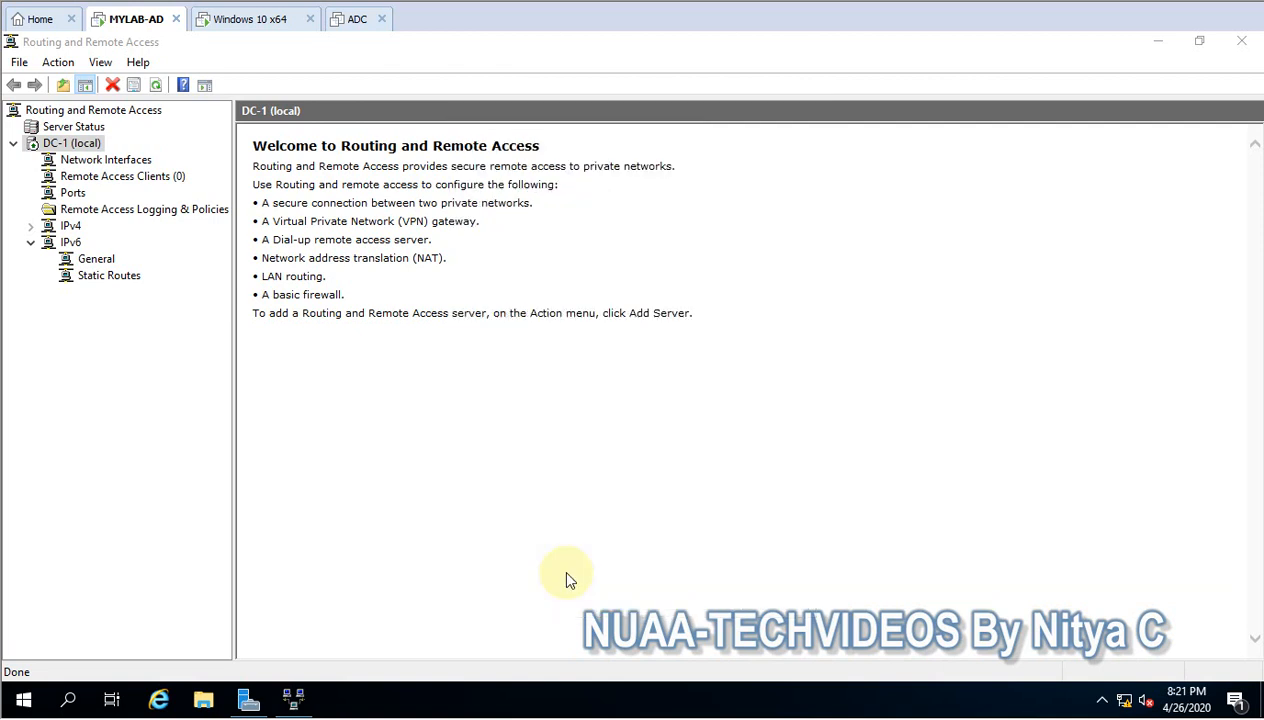
- Switch to the Windows 10 x64 virtual machine, search for "vpn" and open the Change virtual private networks (VPN) settings
left_click(247, 22)
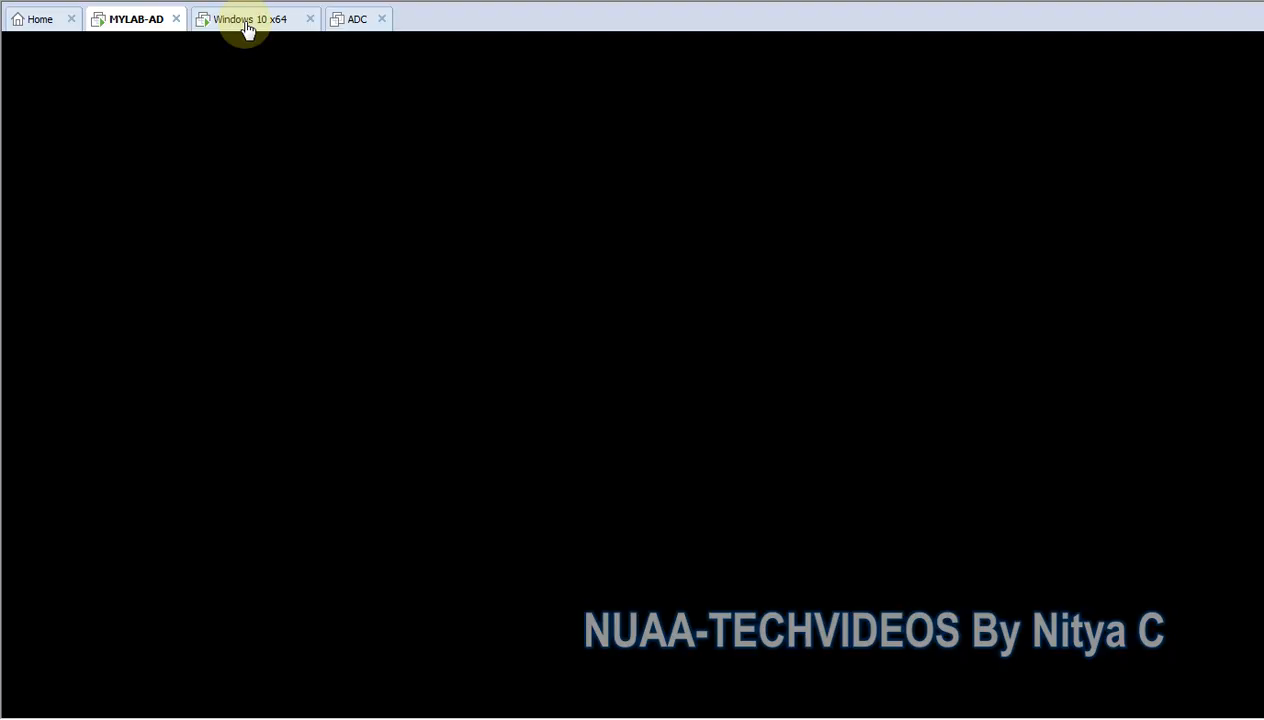
right_click(336, 226)
left_click(386, 281)
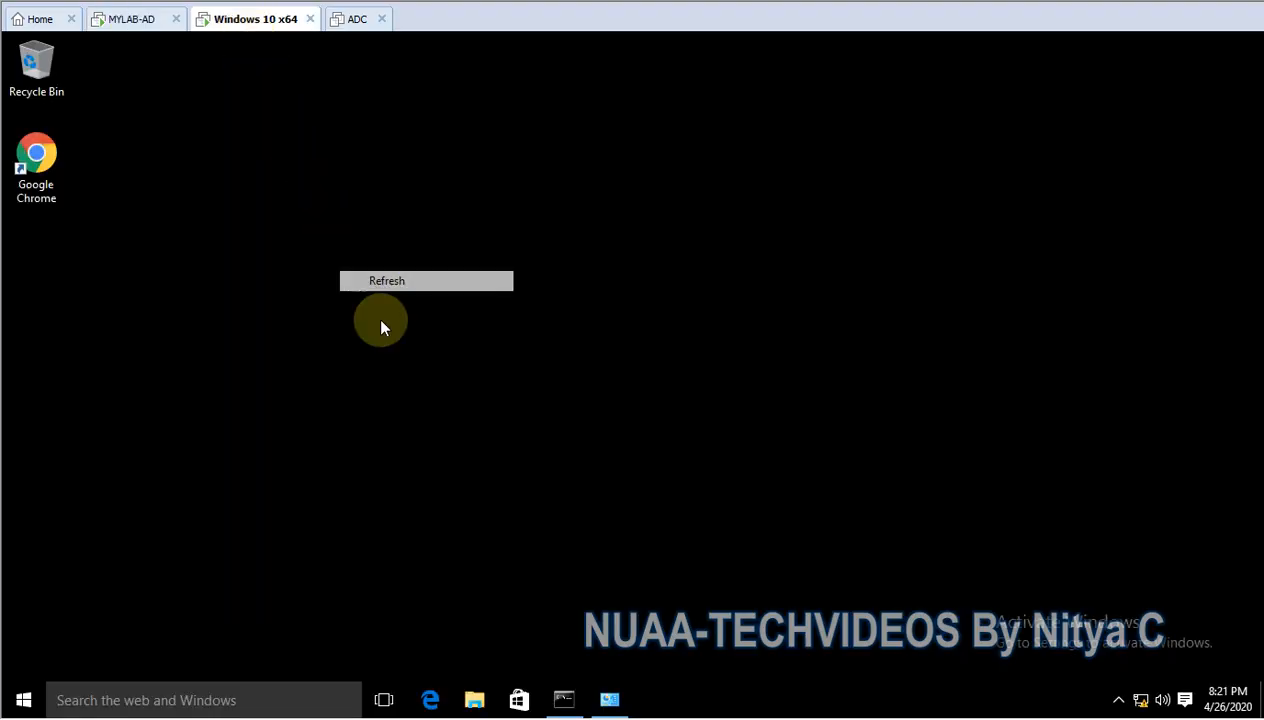
left_click(157, 702)
type("v")
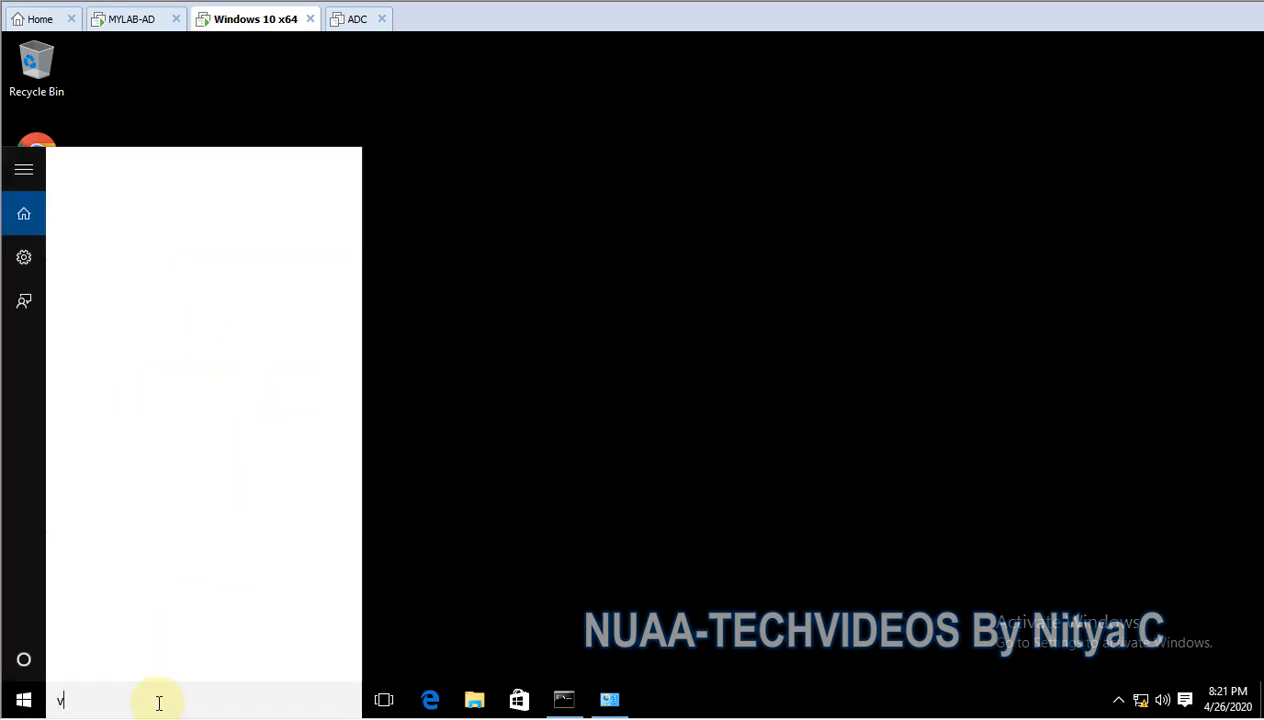
type("pn")
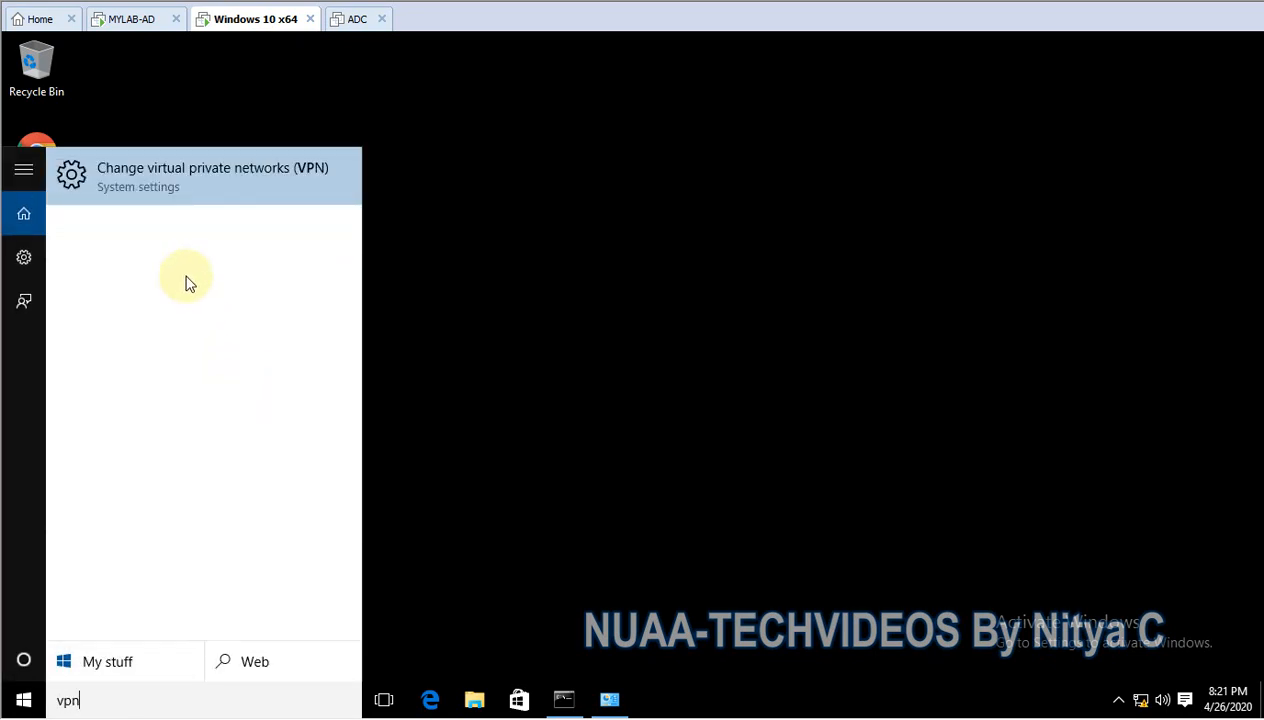
left_click(199, 169)
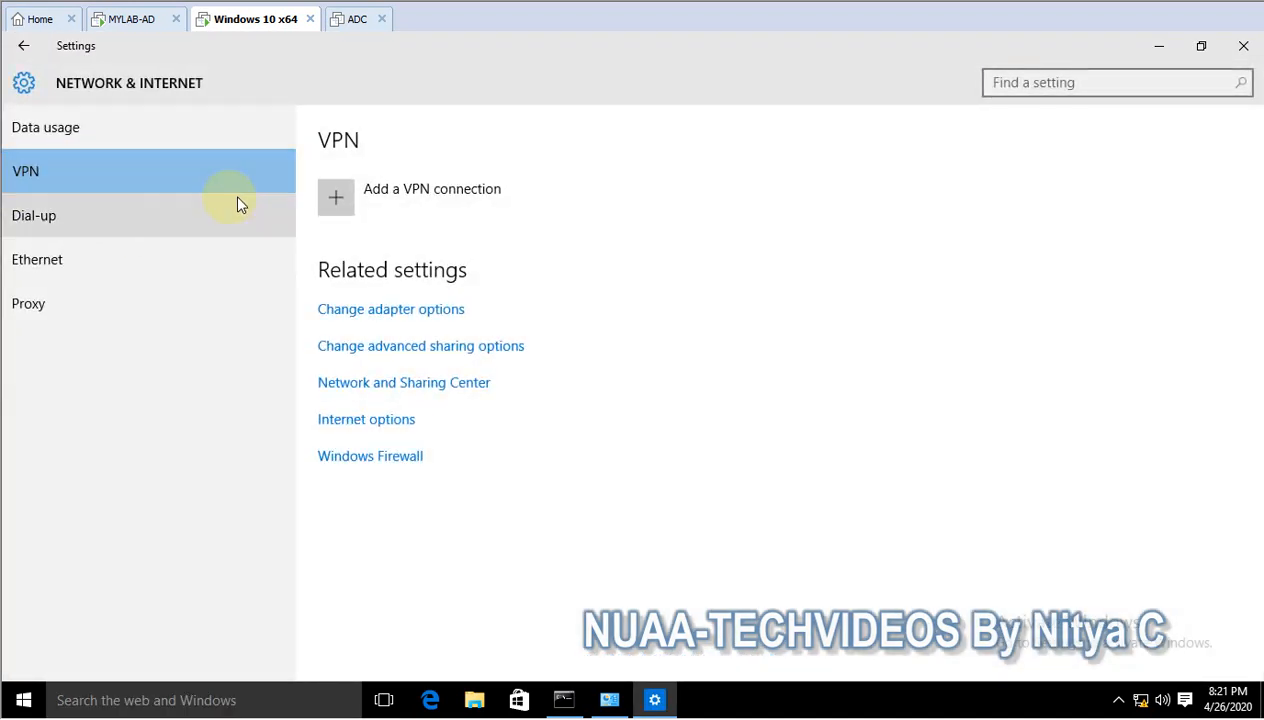
- Start a new VPN connection with the Windows (built-in) provider, connection name VPN and server name DC-1
left_click(372, 202)
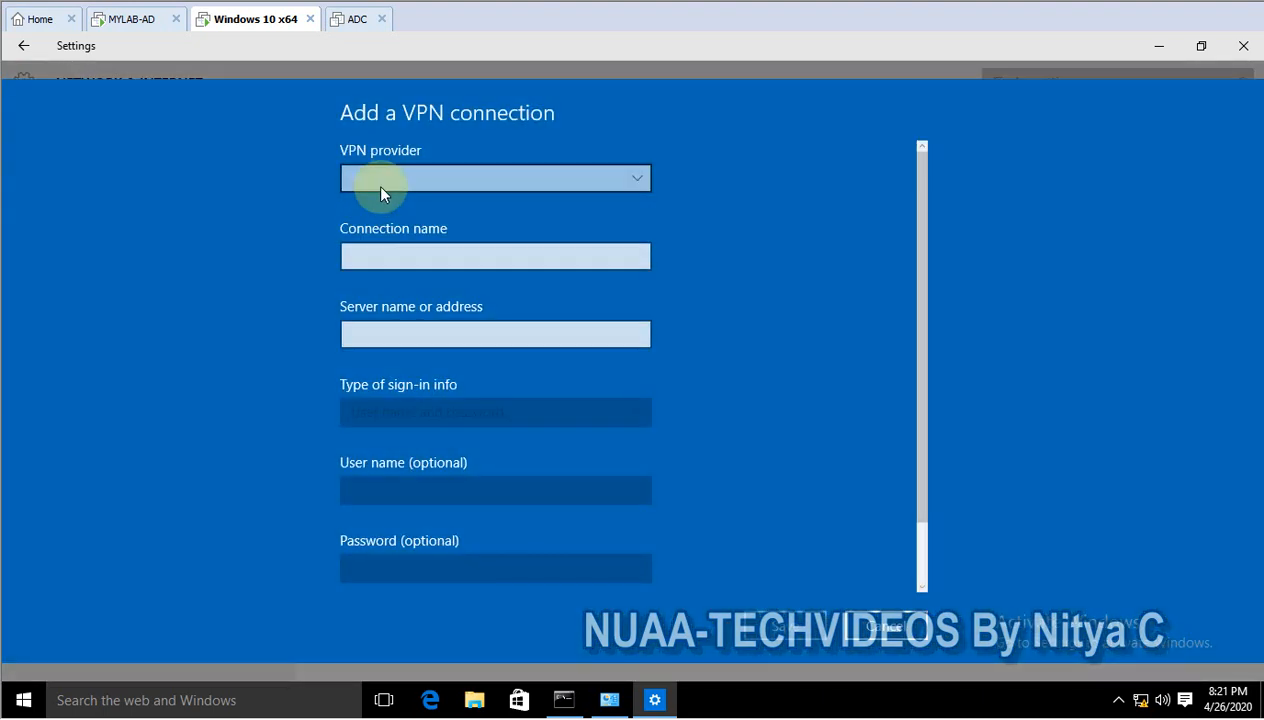
left_click(385, 176)
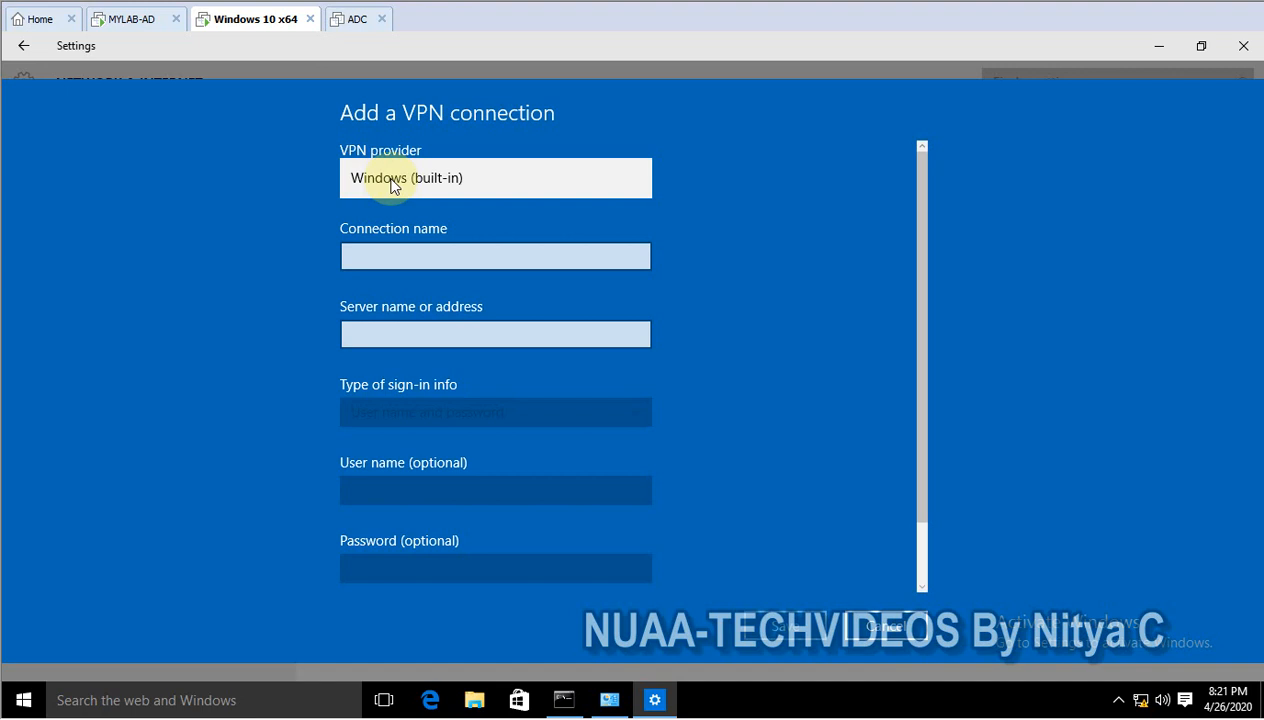
left_click(387, 180)
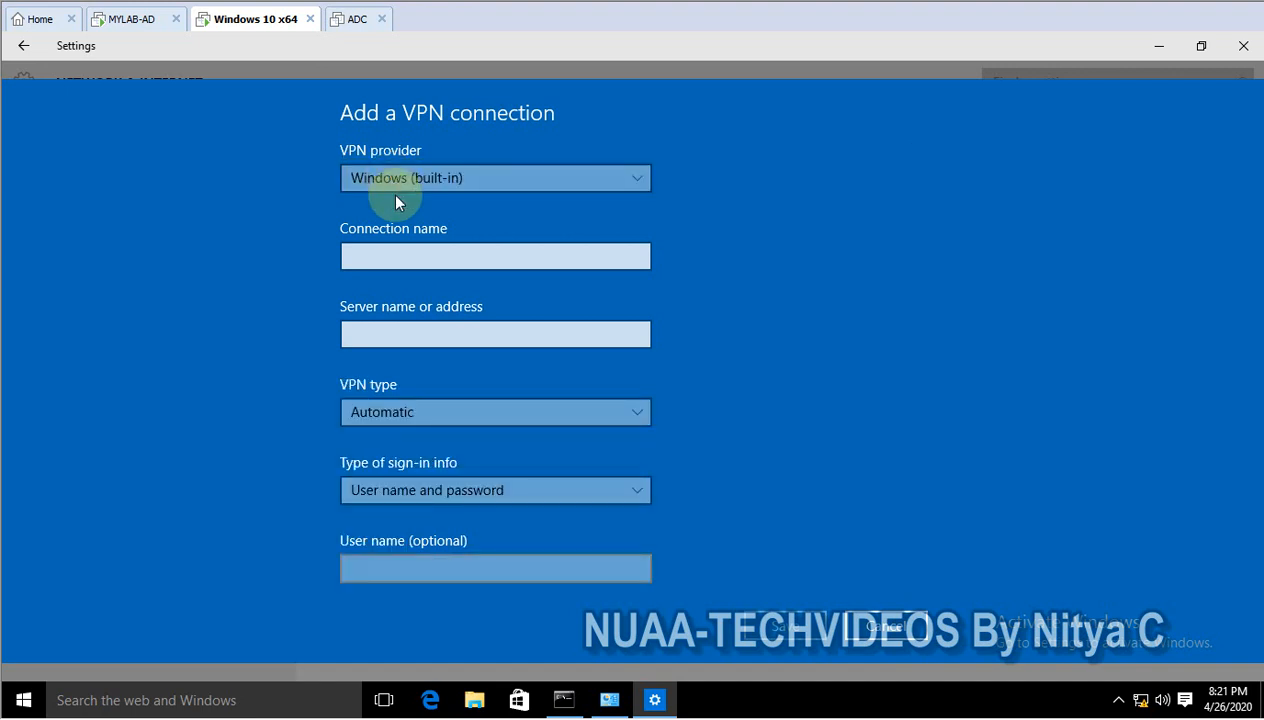
left_click(400, 254)
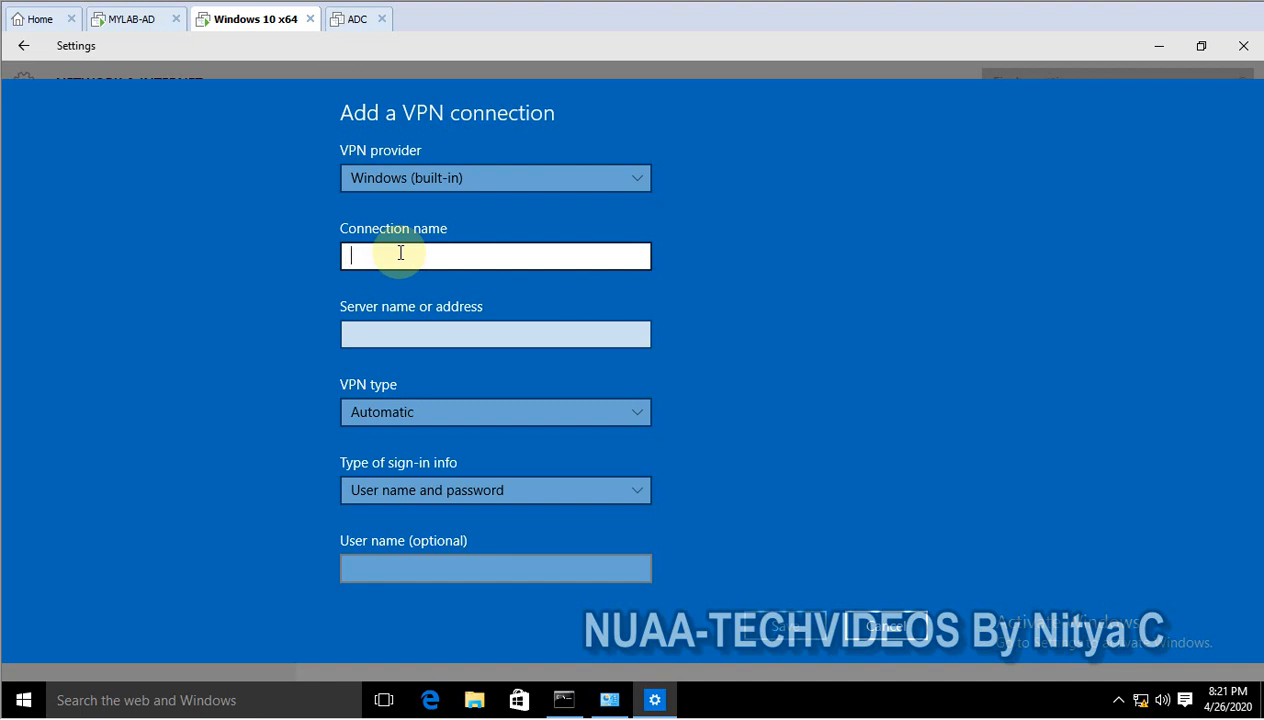
type("VPN")
left_click(409, 333)
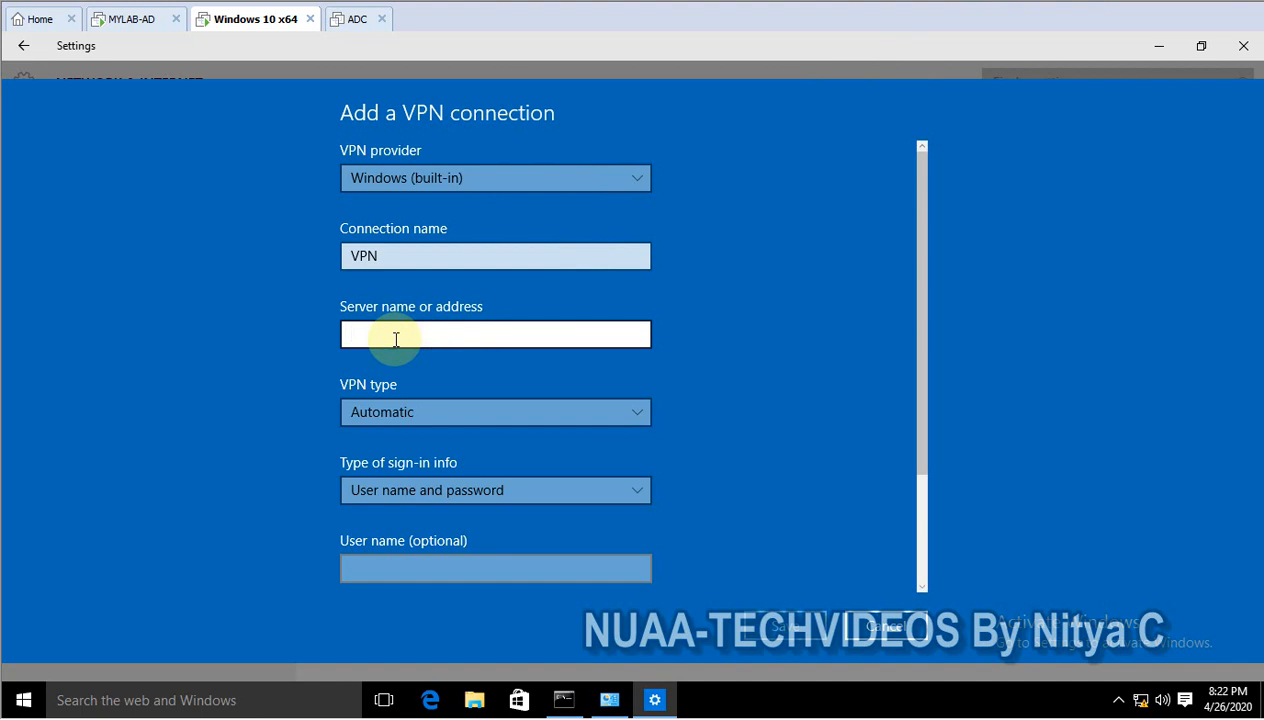
type("D")
type("o")
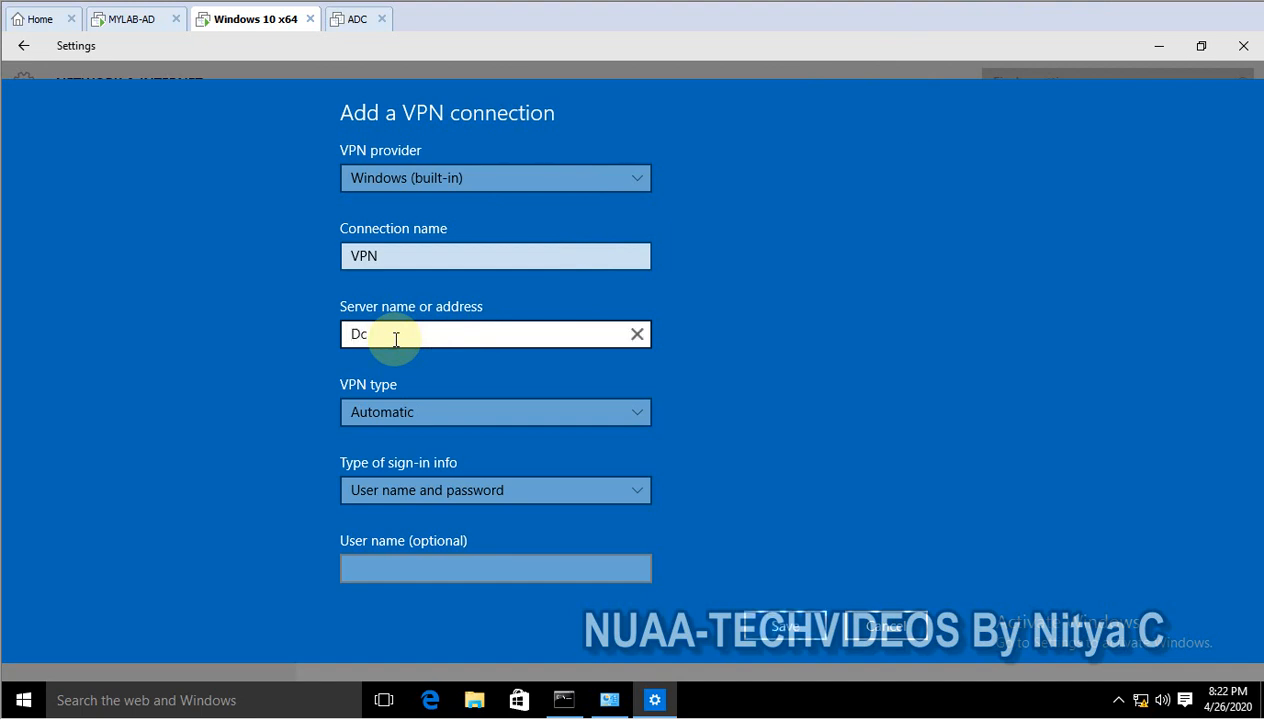
key("BackSpace")
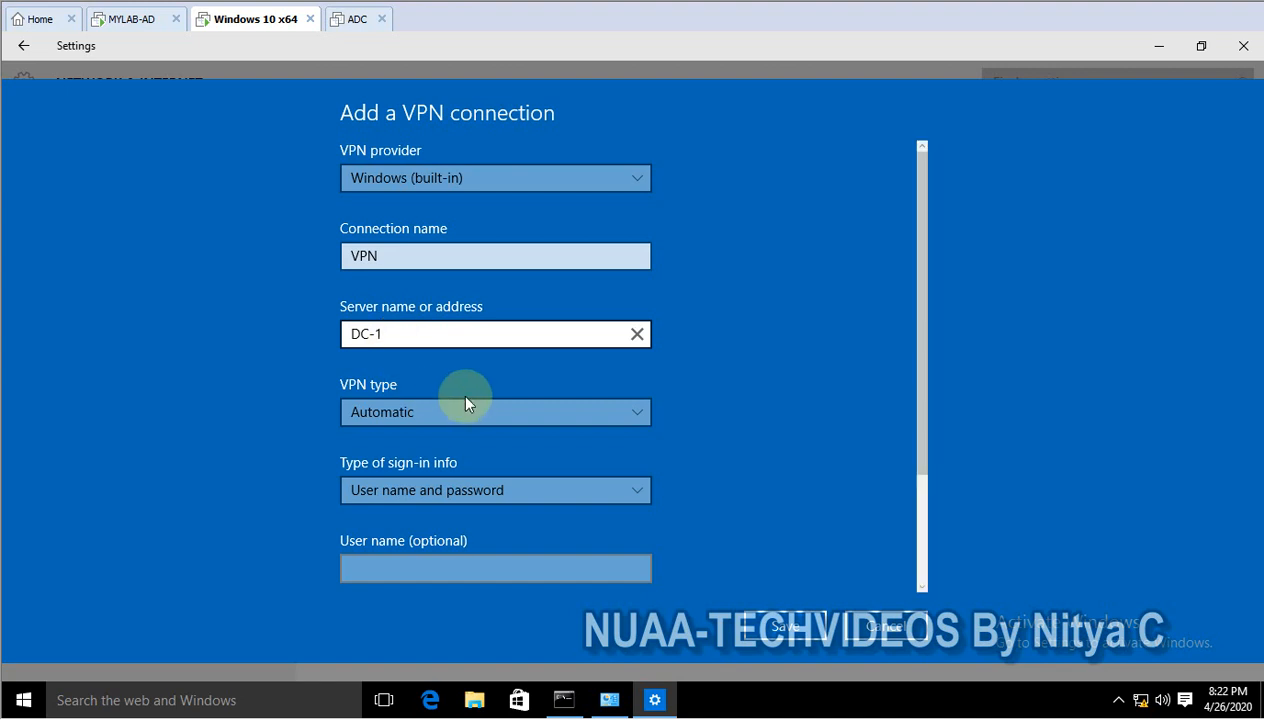
- Save the new connection with the Automatic VPN type and connect to it
left_click(436, 406)
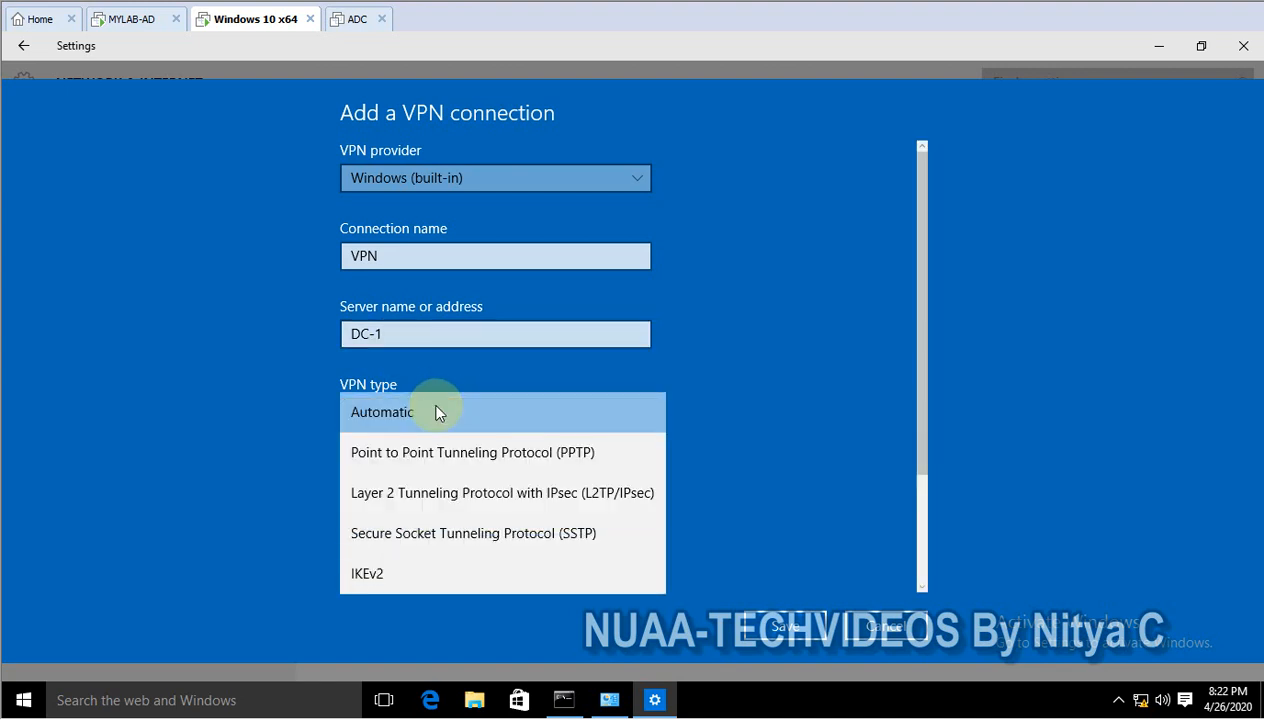
left_click(430, 408)
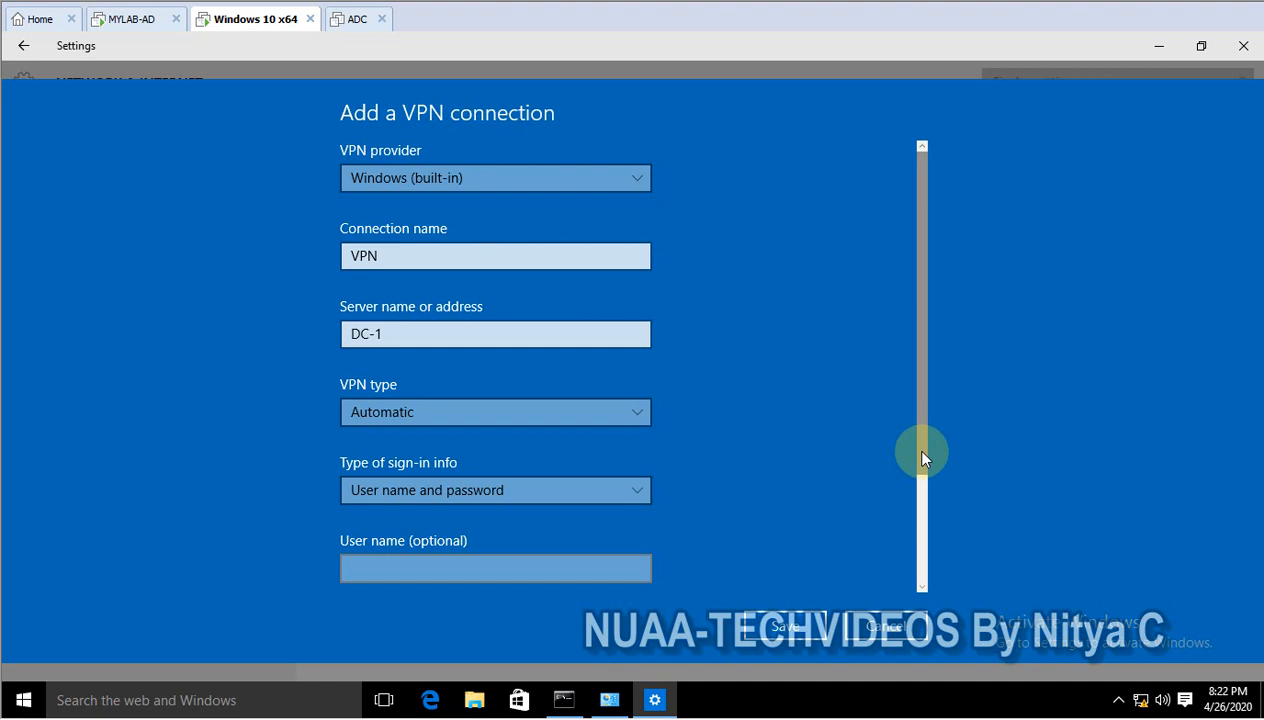
left_click(803, 625)
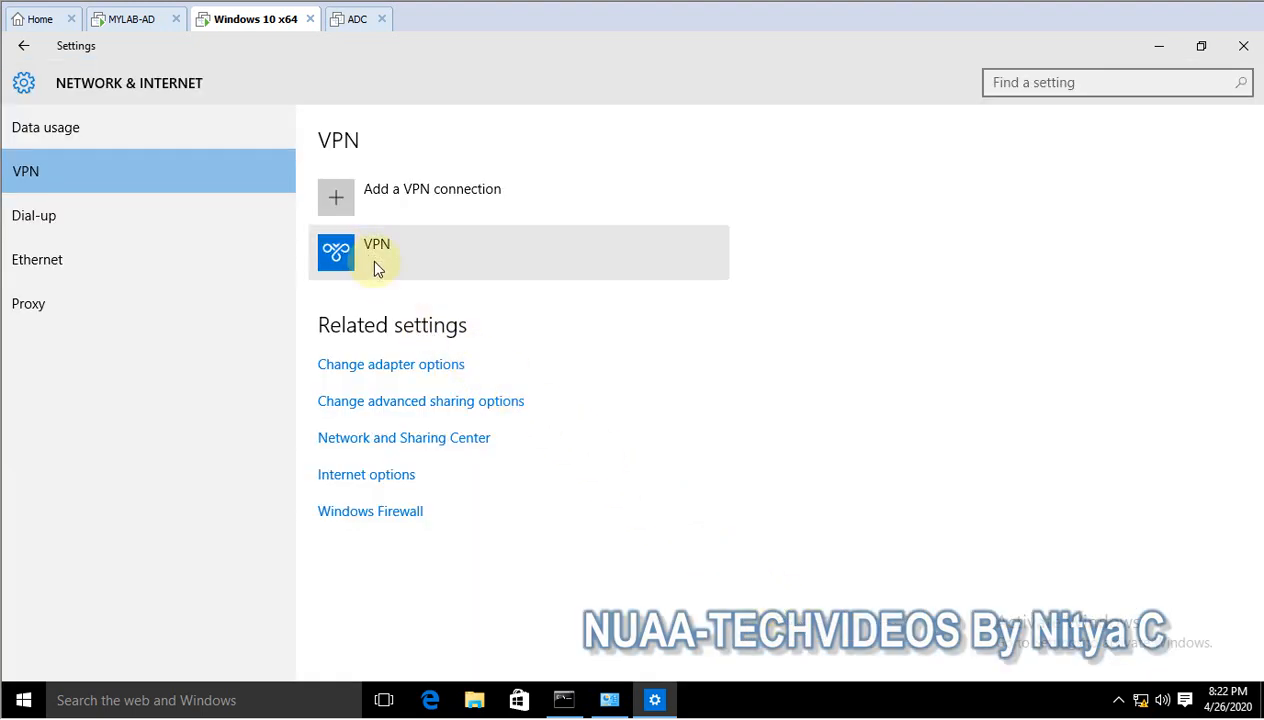
left_click(415, 256)
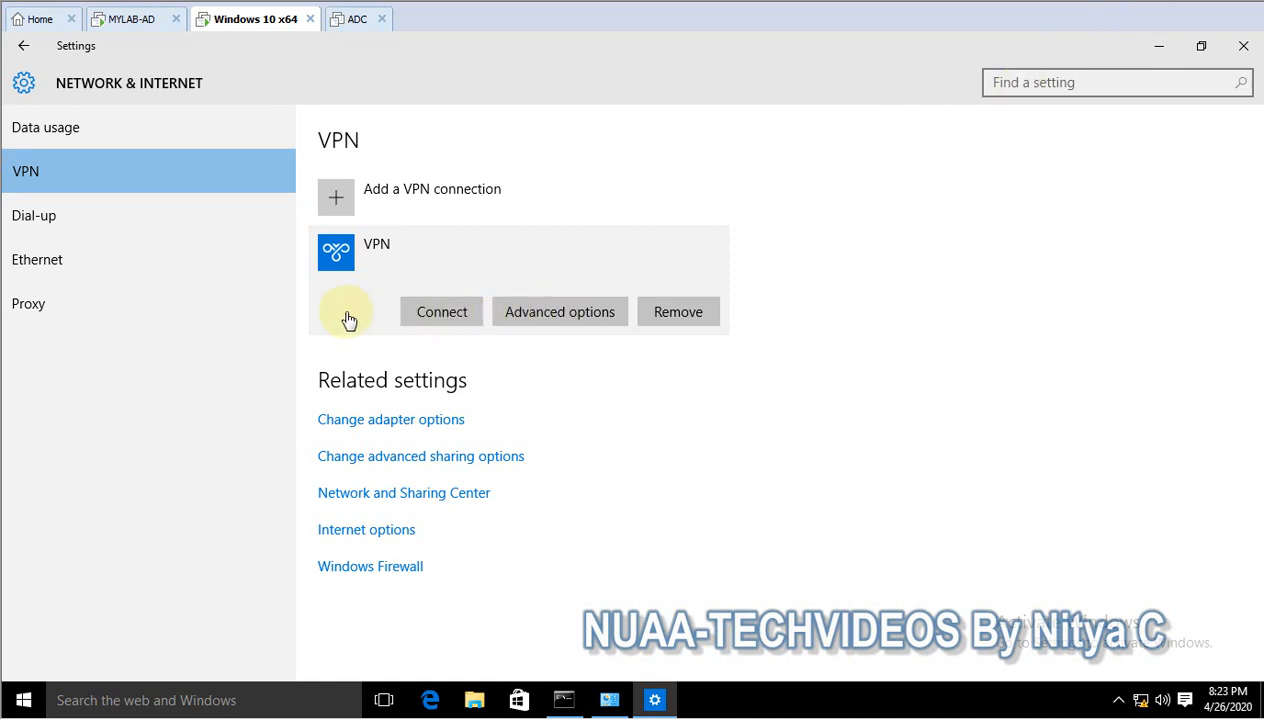
left_click(439, 315)
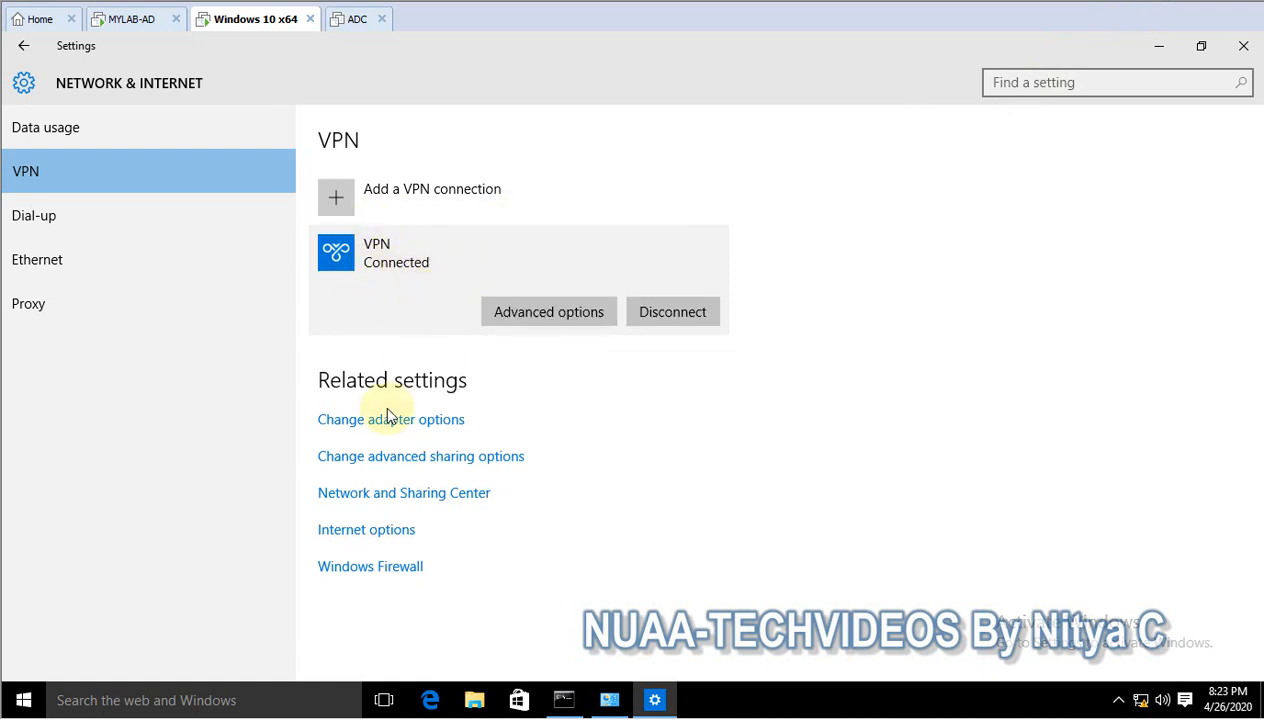
- Run ncpa.cpl to open the Network Connections window on the Windows 10 client
left_click(24, 702)
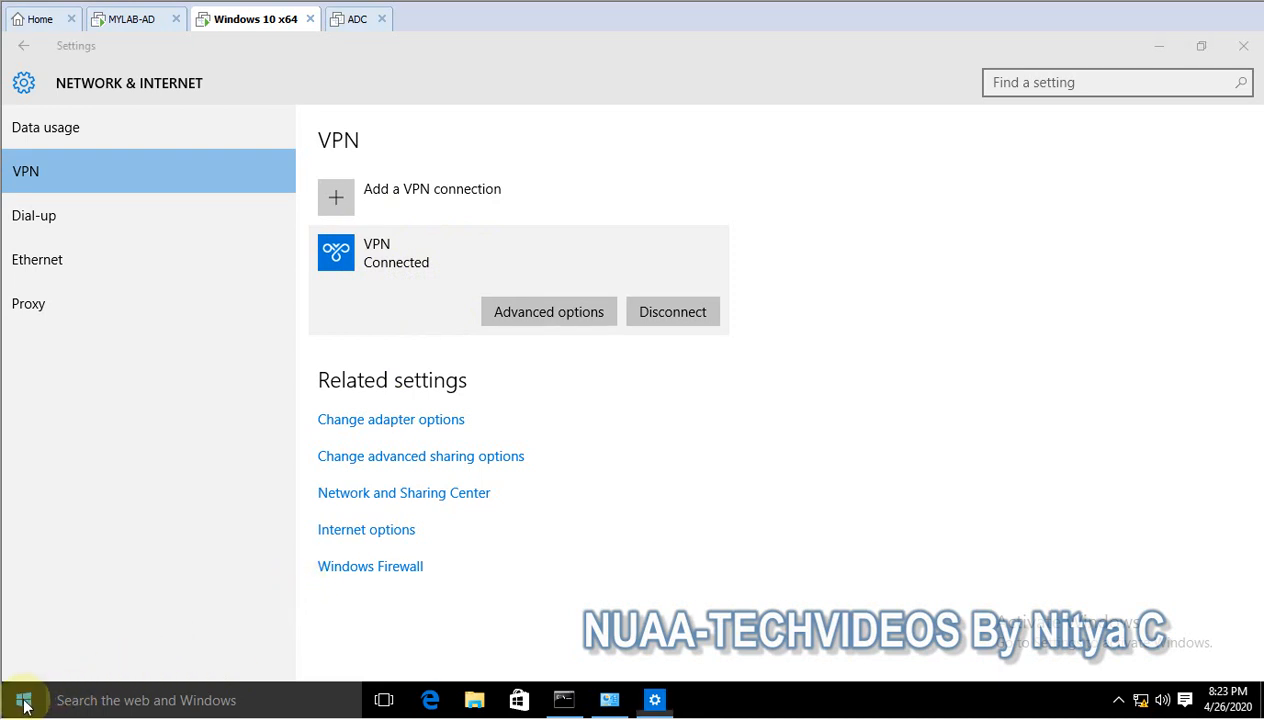
right_click(24, 702)
left_click(76, 645)
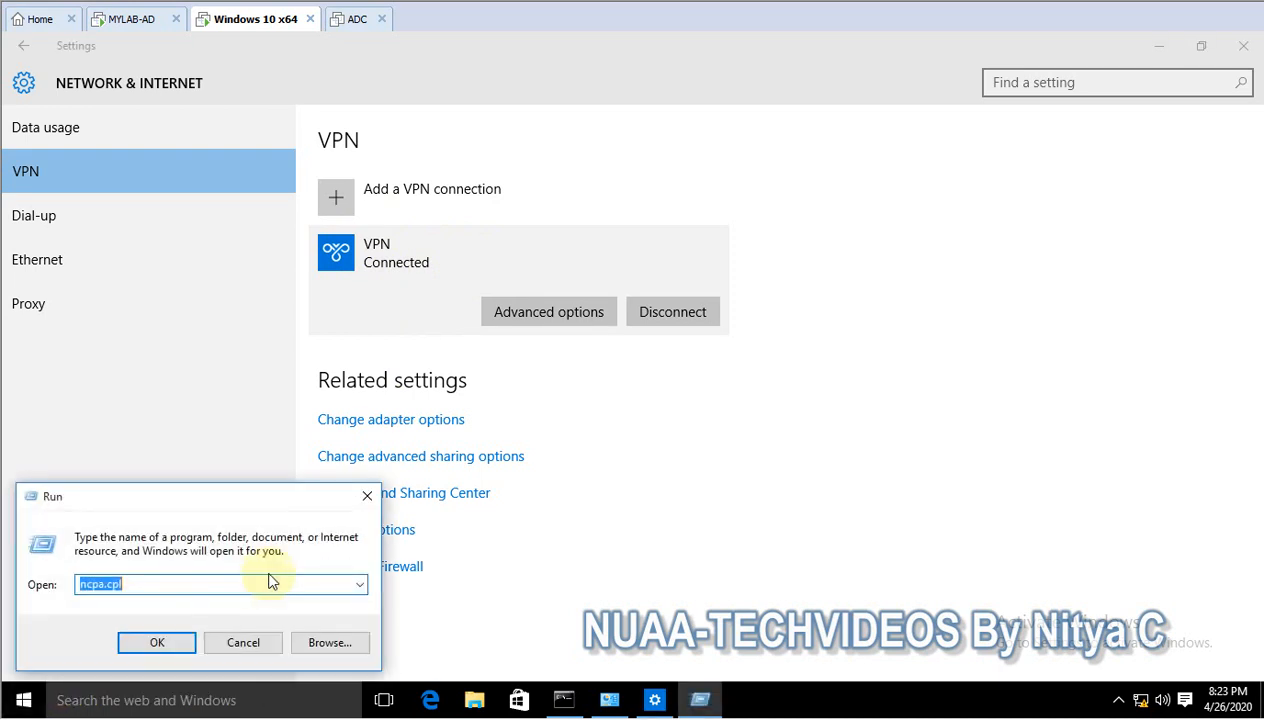
left_click(163, 640)
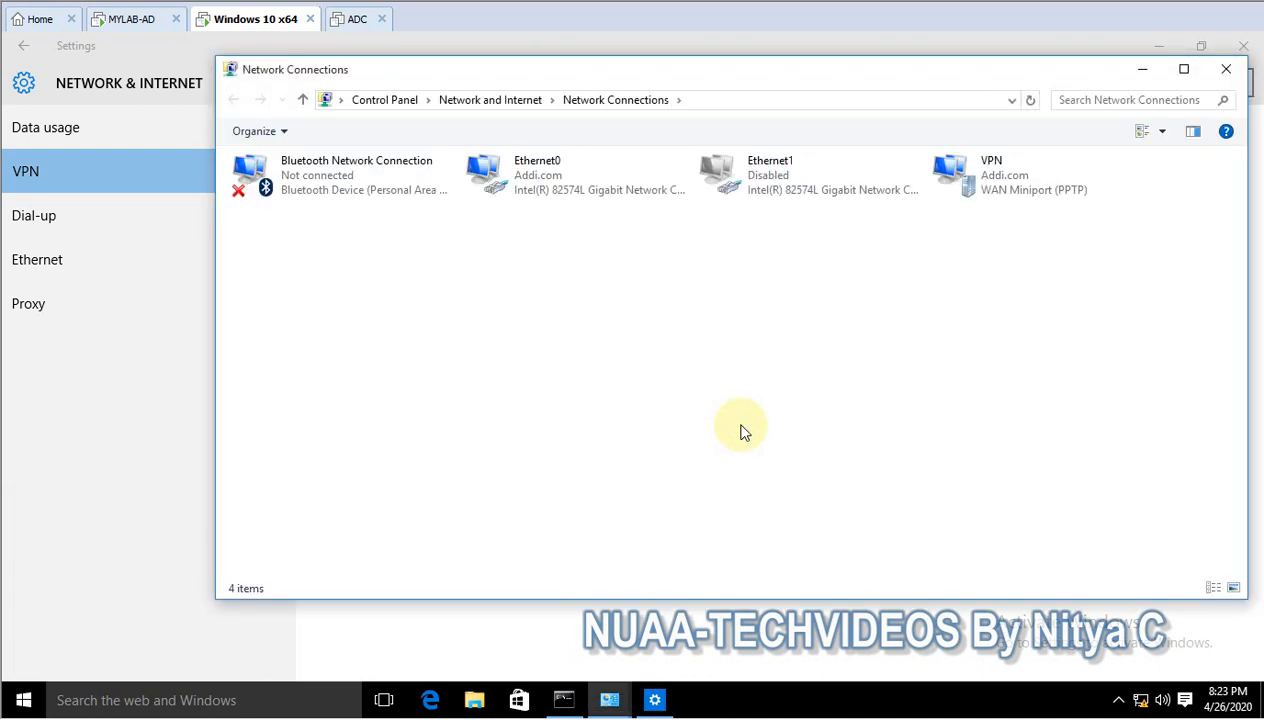
- Examine the VPN adapter's status and IPv4 address in its network connection details, and close the details, status and Network Connections windows
left_click(1010, 190)
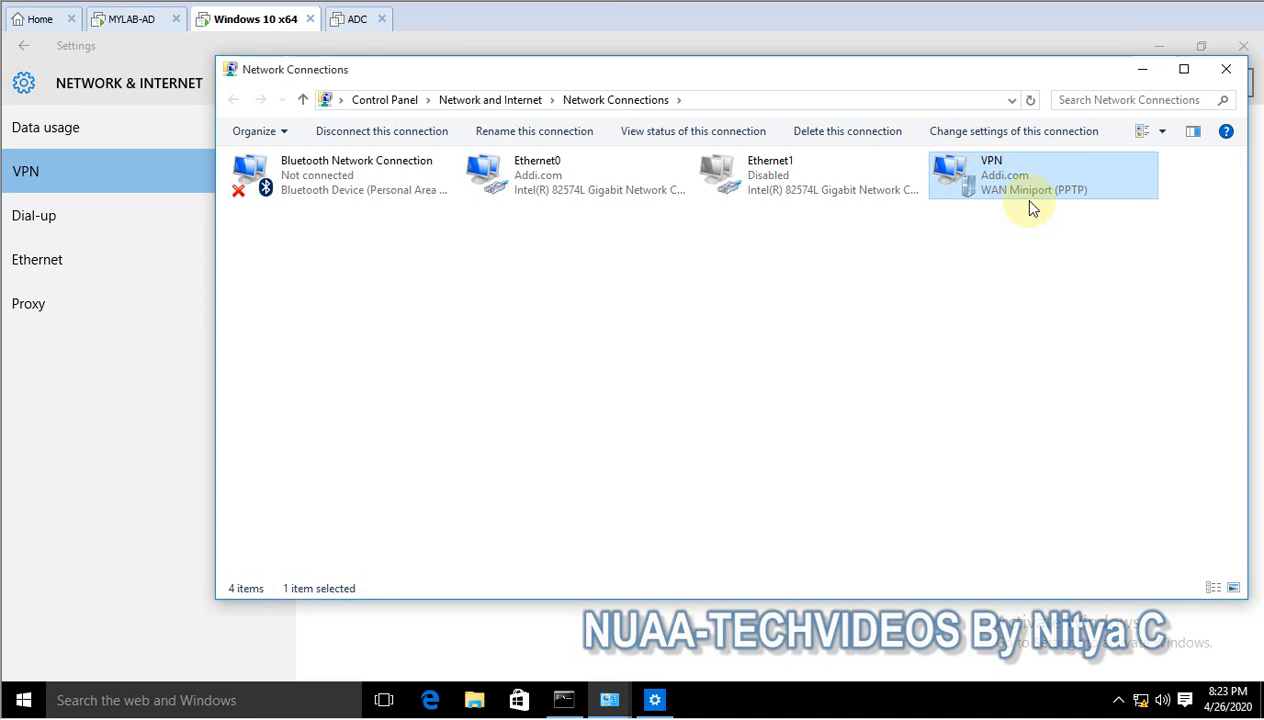
right_click(995, 192)
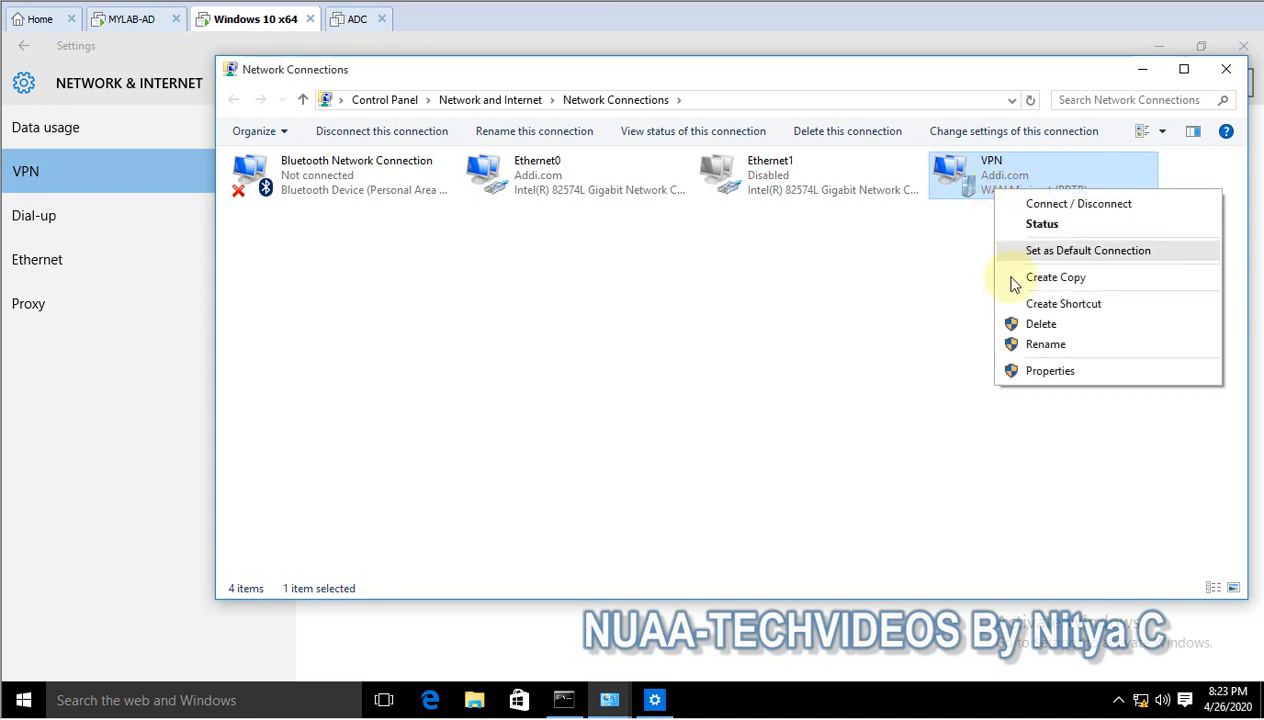
left_click(1044, 230)
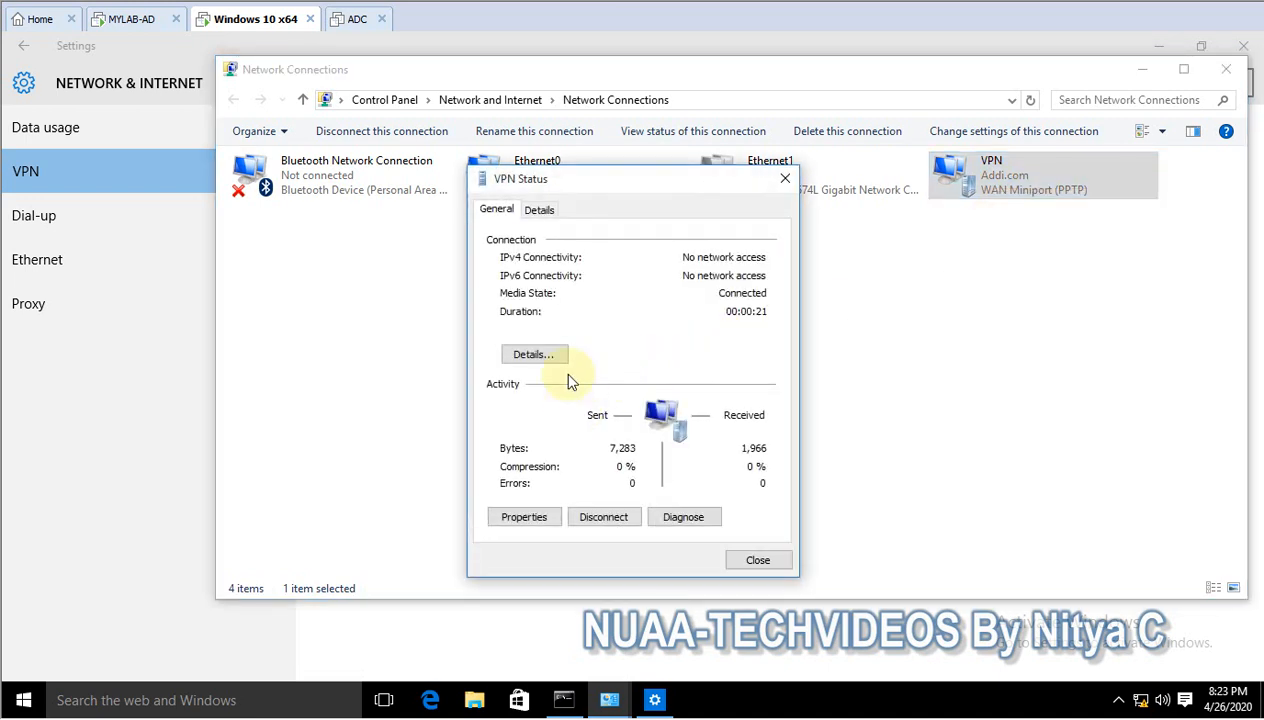
left_click(530, 354)
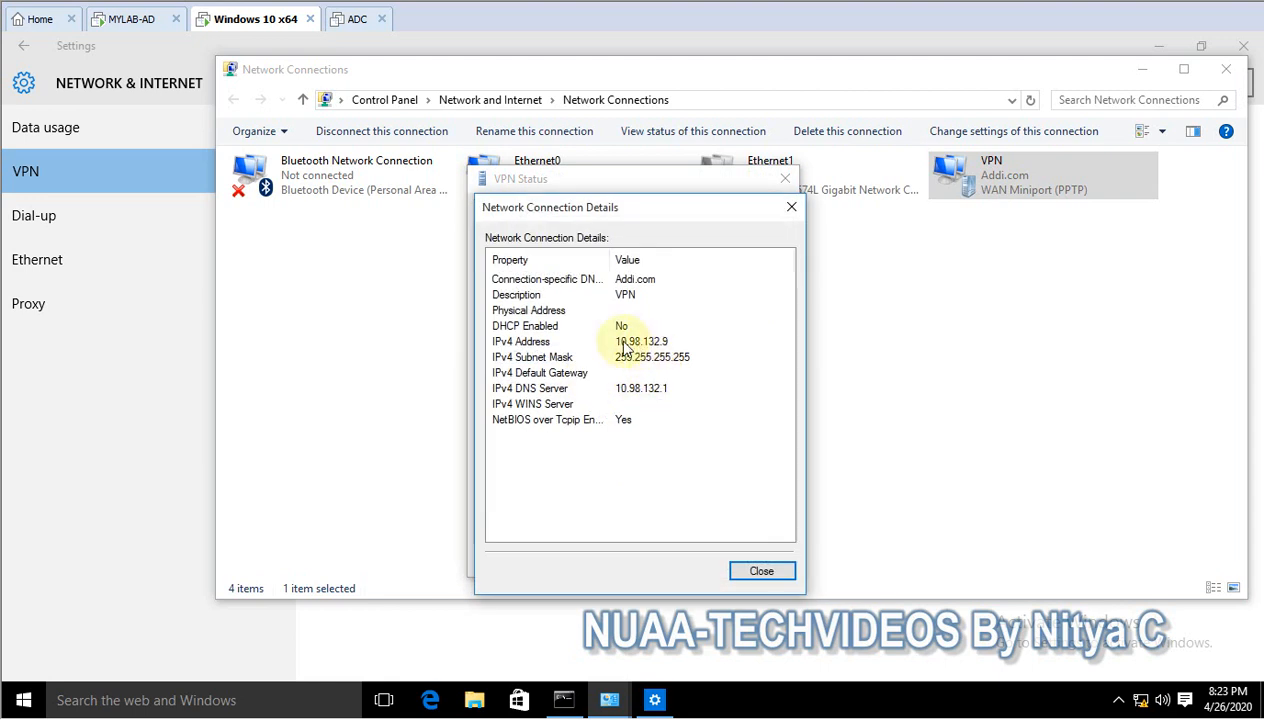
left_click(624, 344)
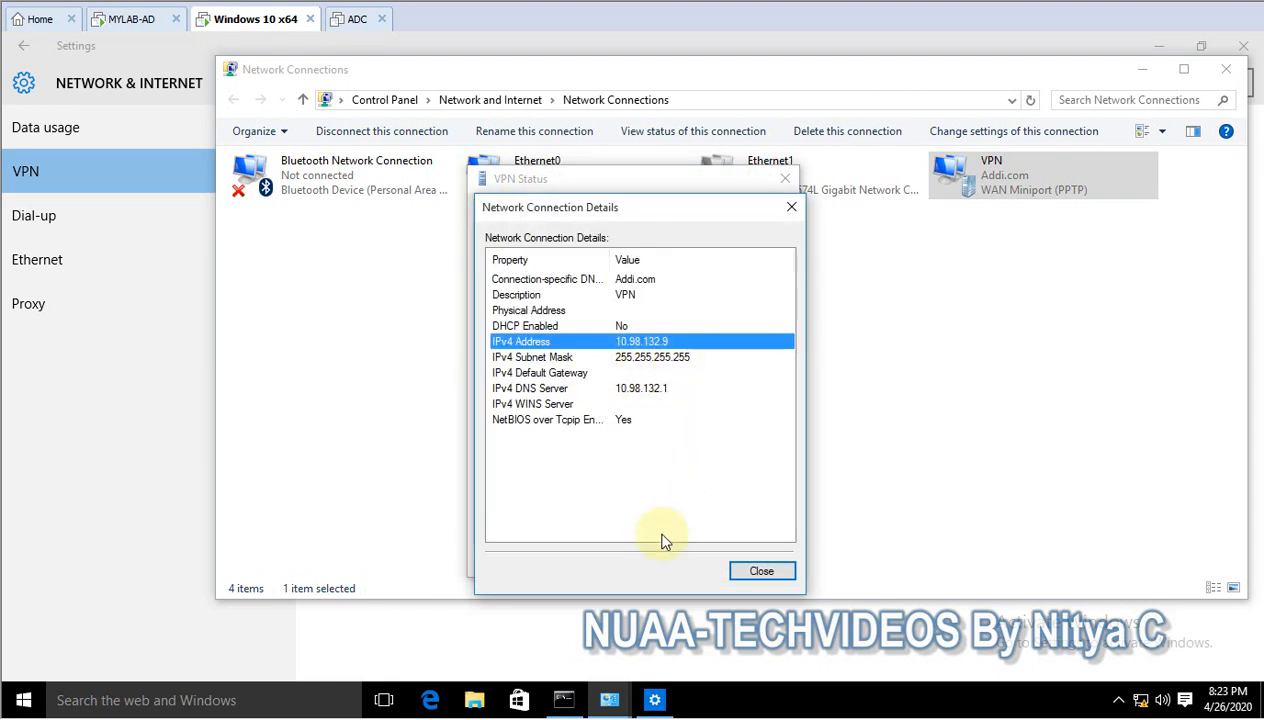
left_click(764, 571)
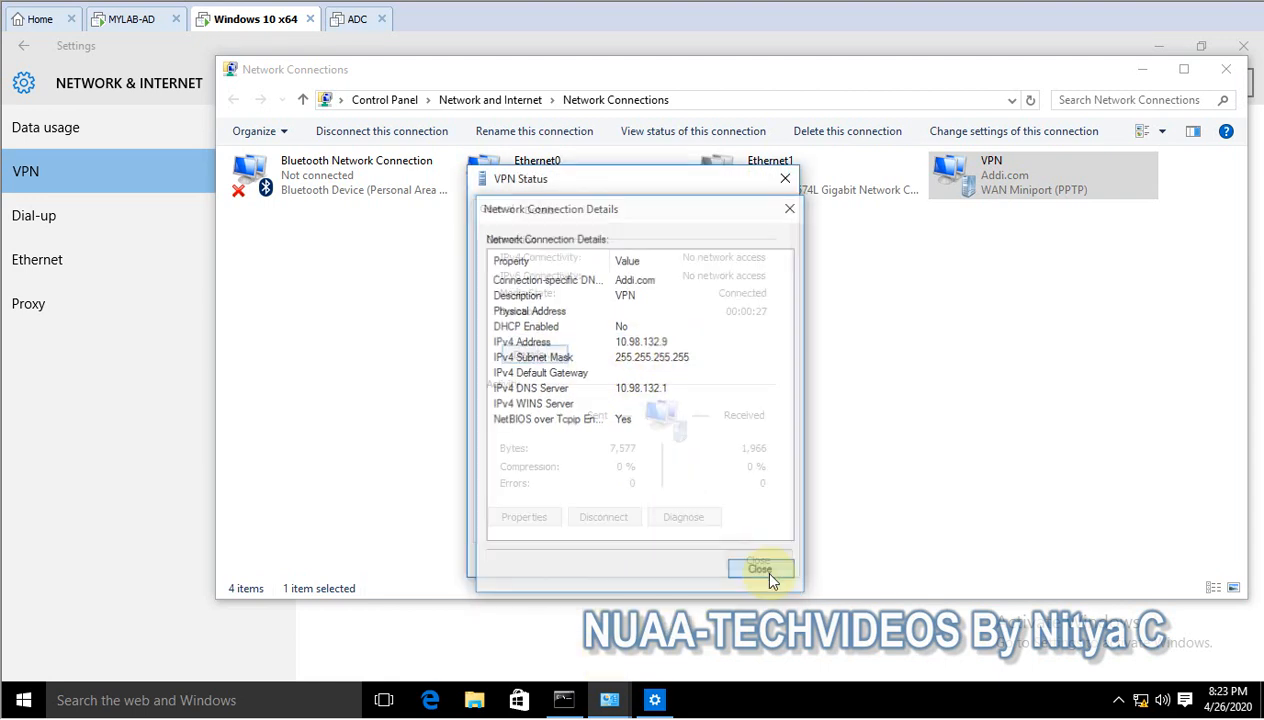
left_click(757, 560)
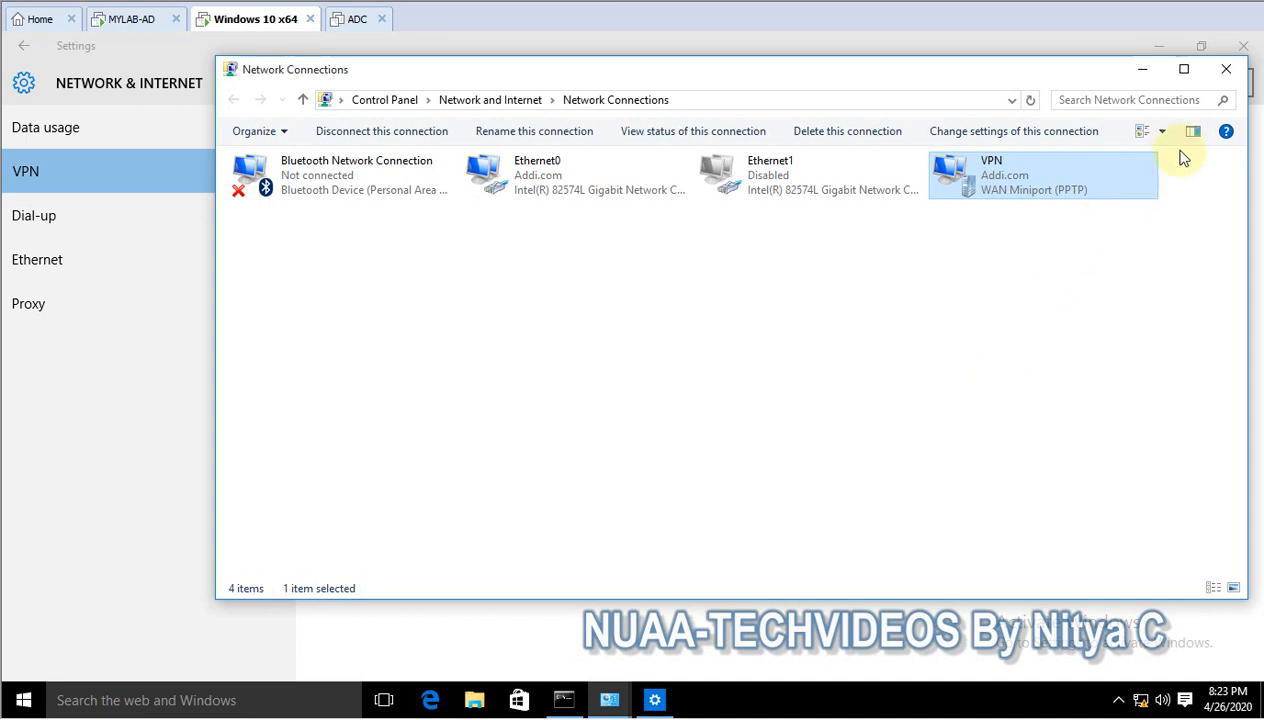
left_click(1226, 69)
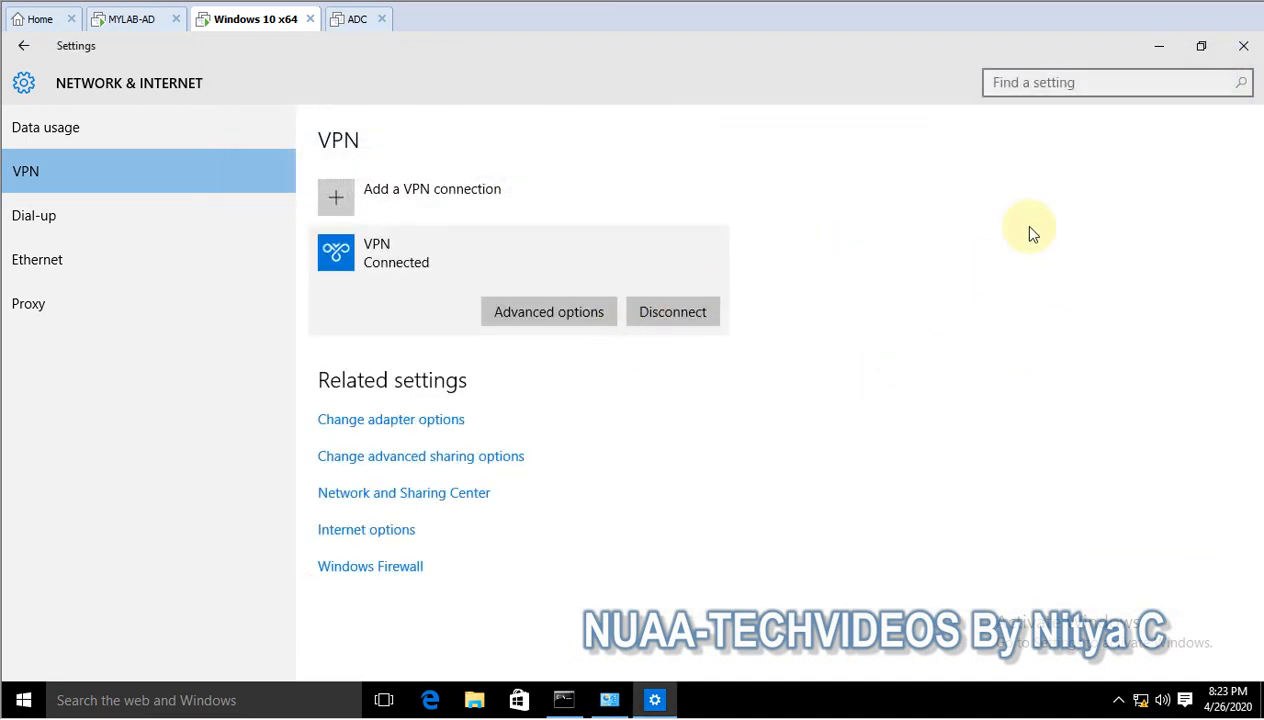
- Minimize Settings, return to the MYLAB-AD virtual machine and minimize Routing and Remote Access to bring up Server Manager
left_click(1155, 45)
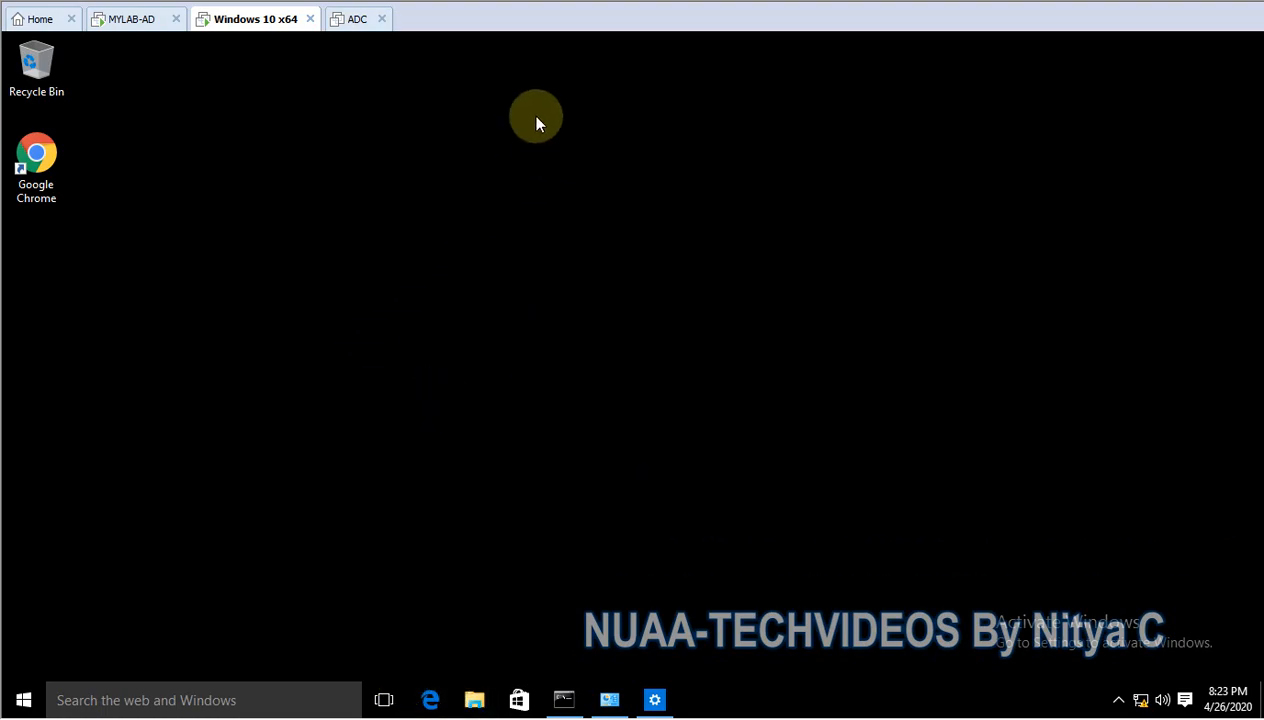
left_click(143, 19)
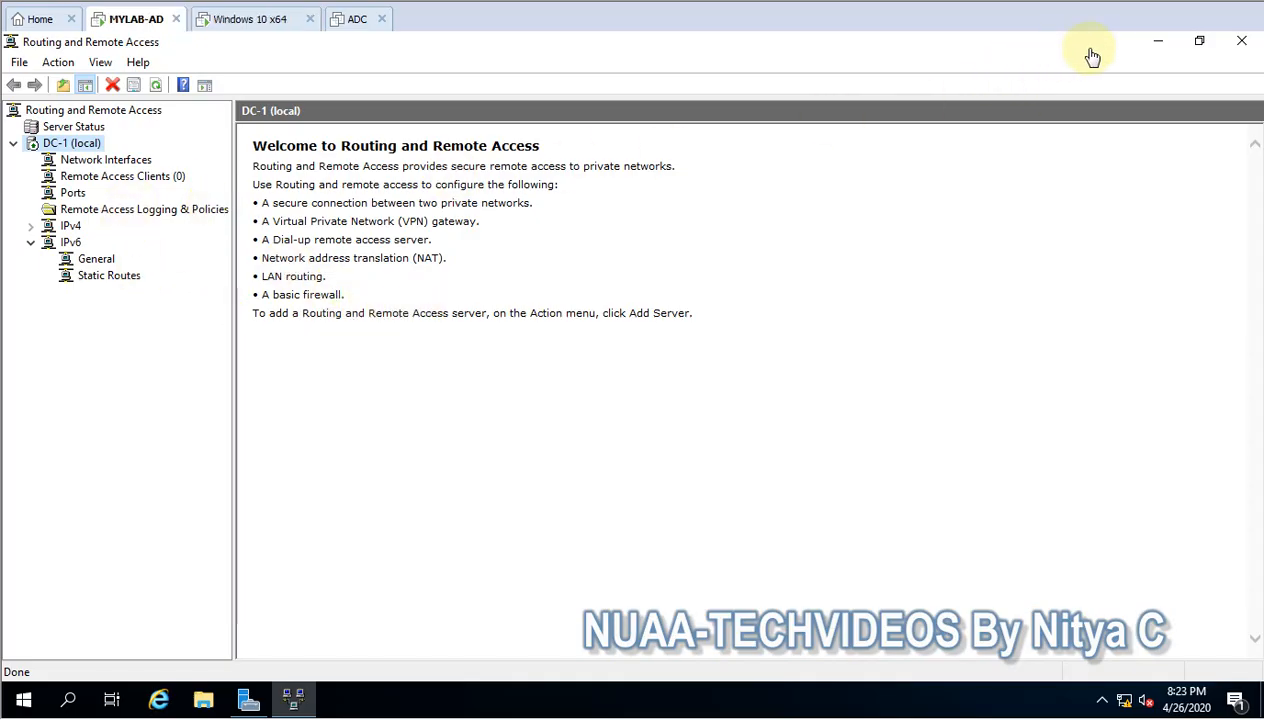
left_click(1157, 47)
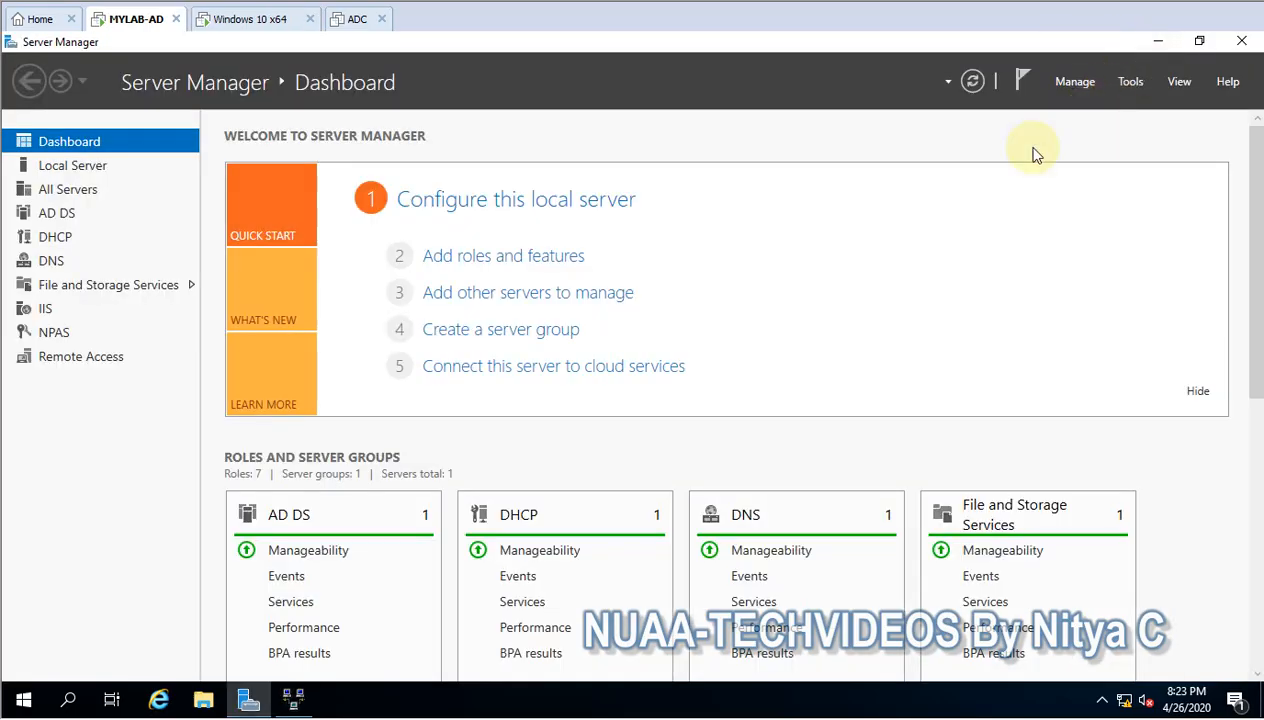
- Open the Network Policy Server console from Server Manager's tools and maximize its window
left_click(1127, 83)
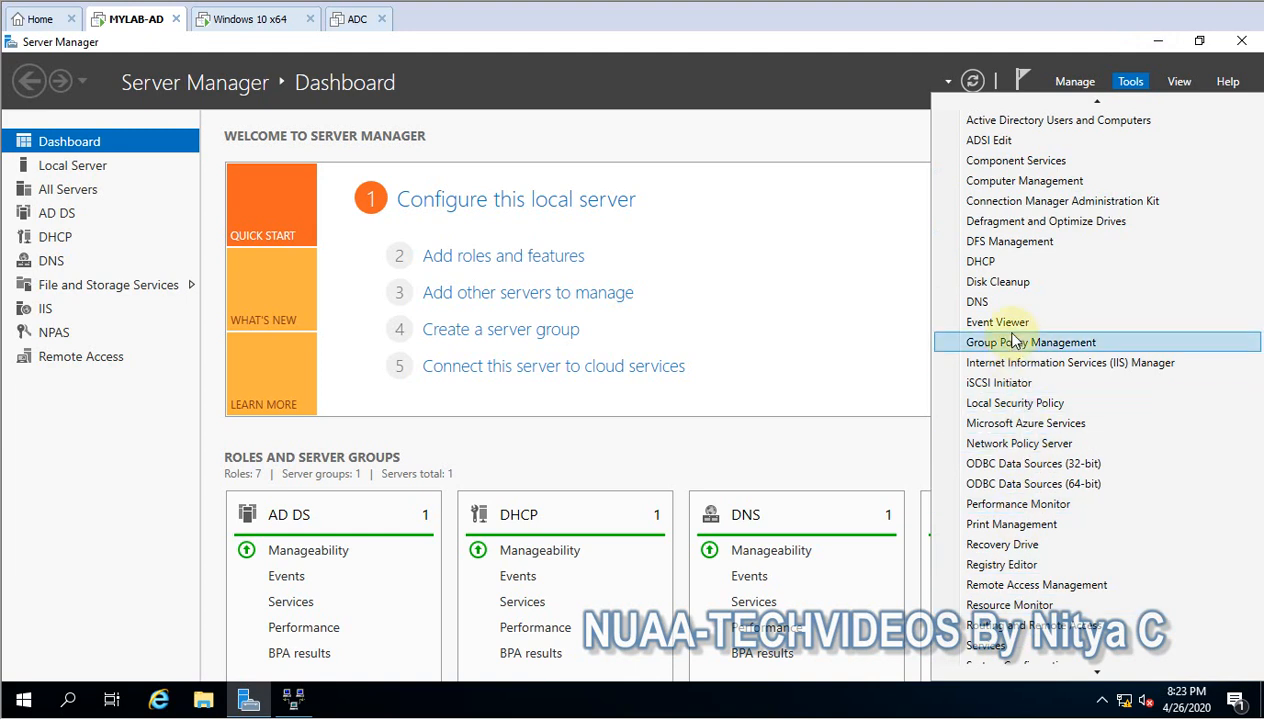
scroll(1024, 348, "up", 2)
scroll(1024, 348, "up", 1)
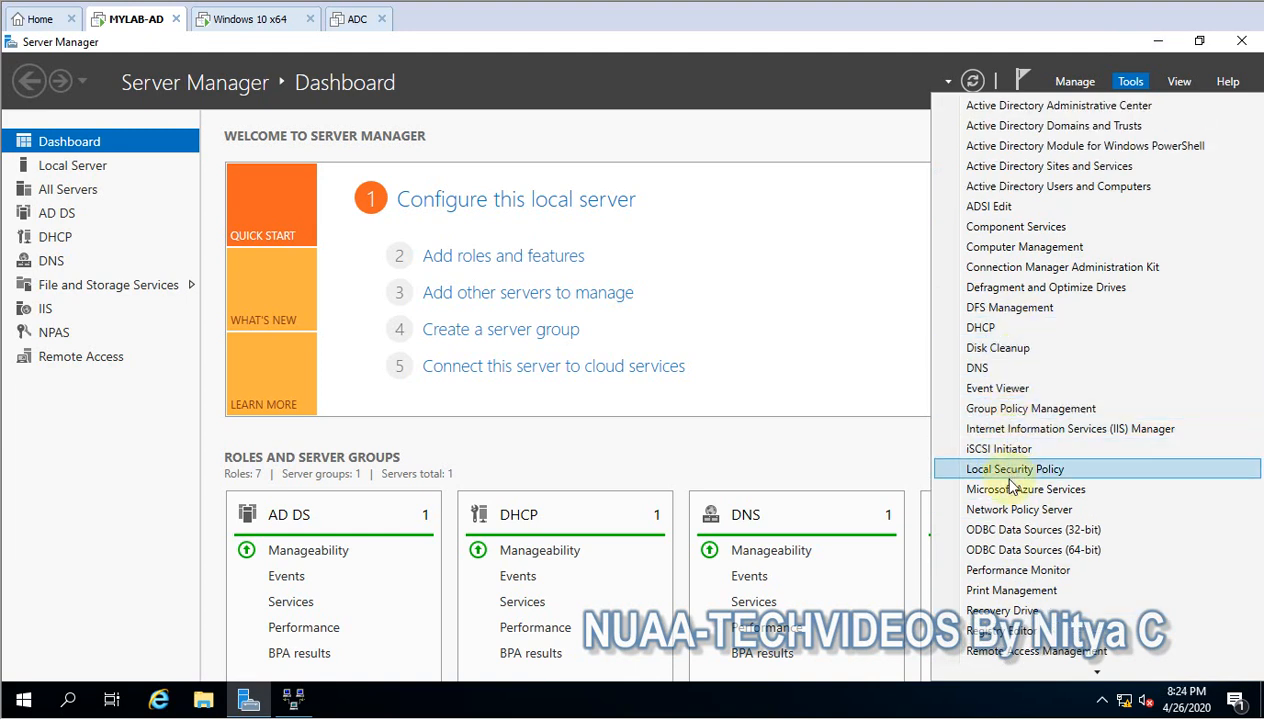
left_click(988, 512)
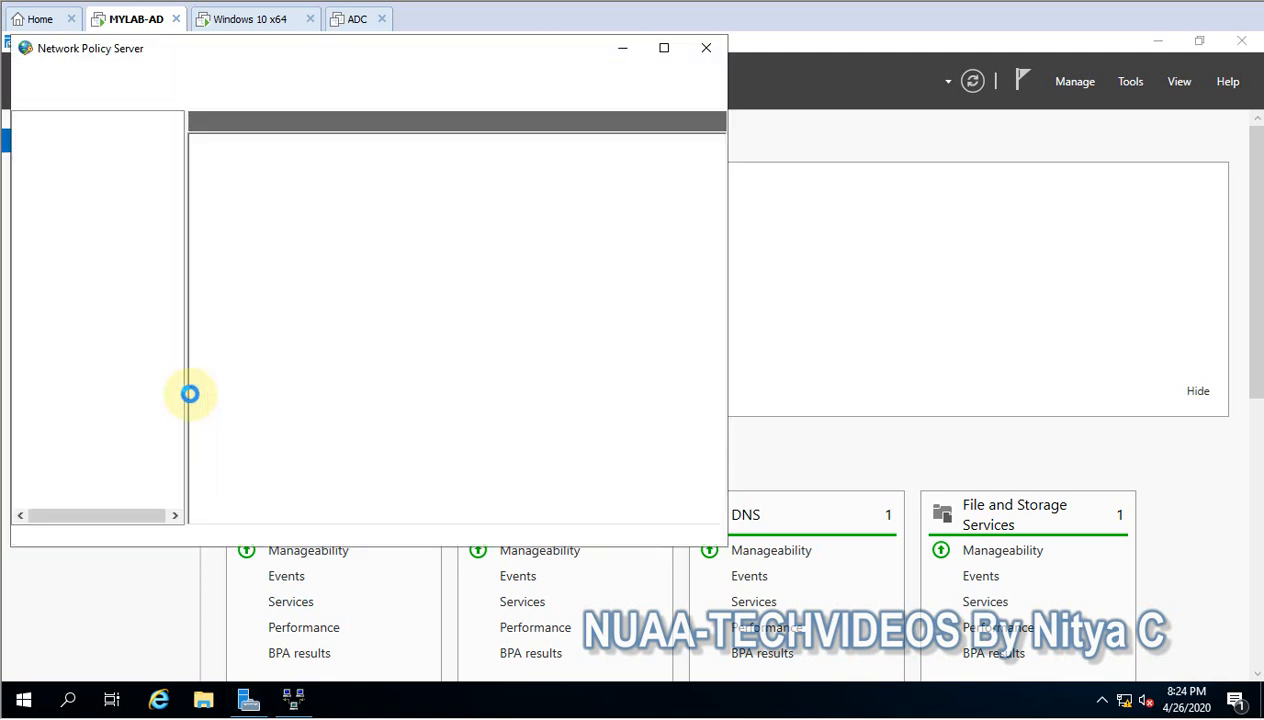
left_click(661, 47)
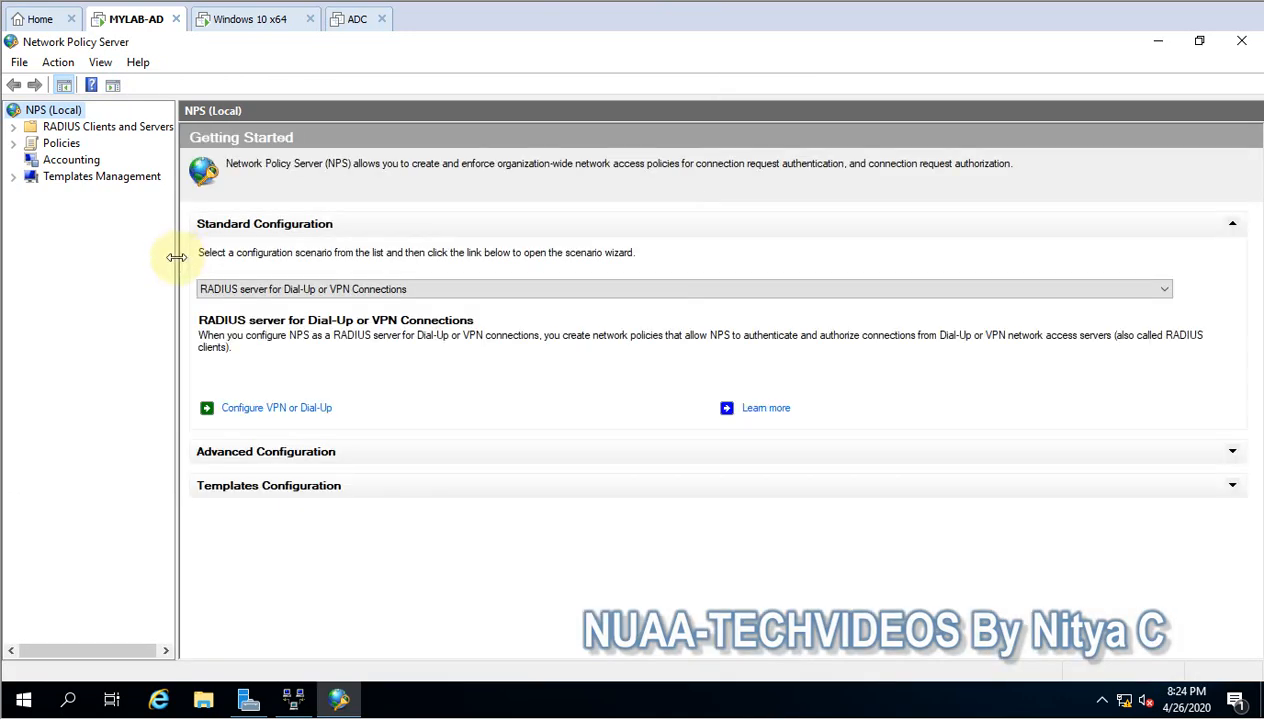
- Widen the console tree, expand Policies and select the VPN policy under Network Policies
left_click_drag(177, 257, 362, 252)
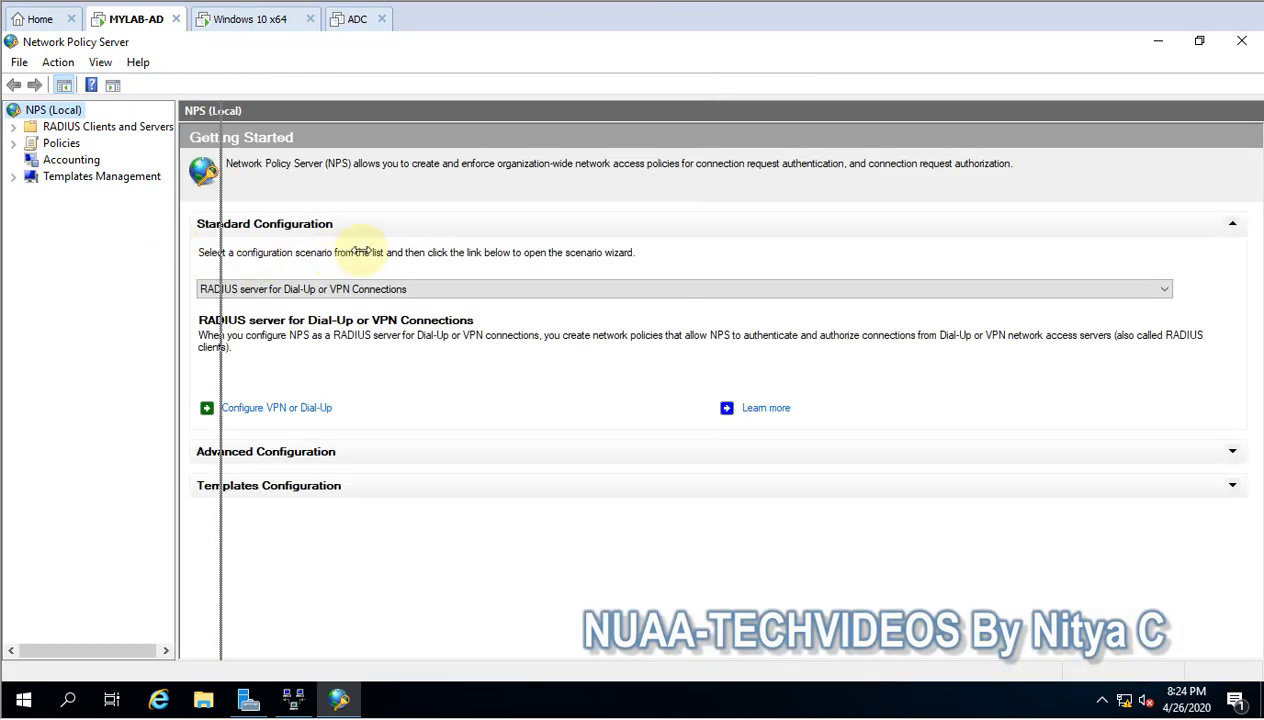
left_click(13, 143)
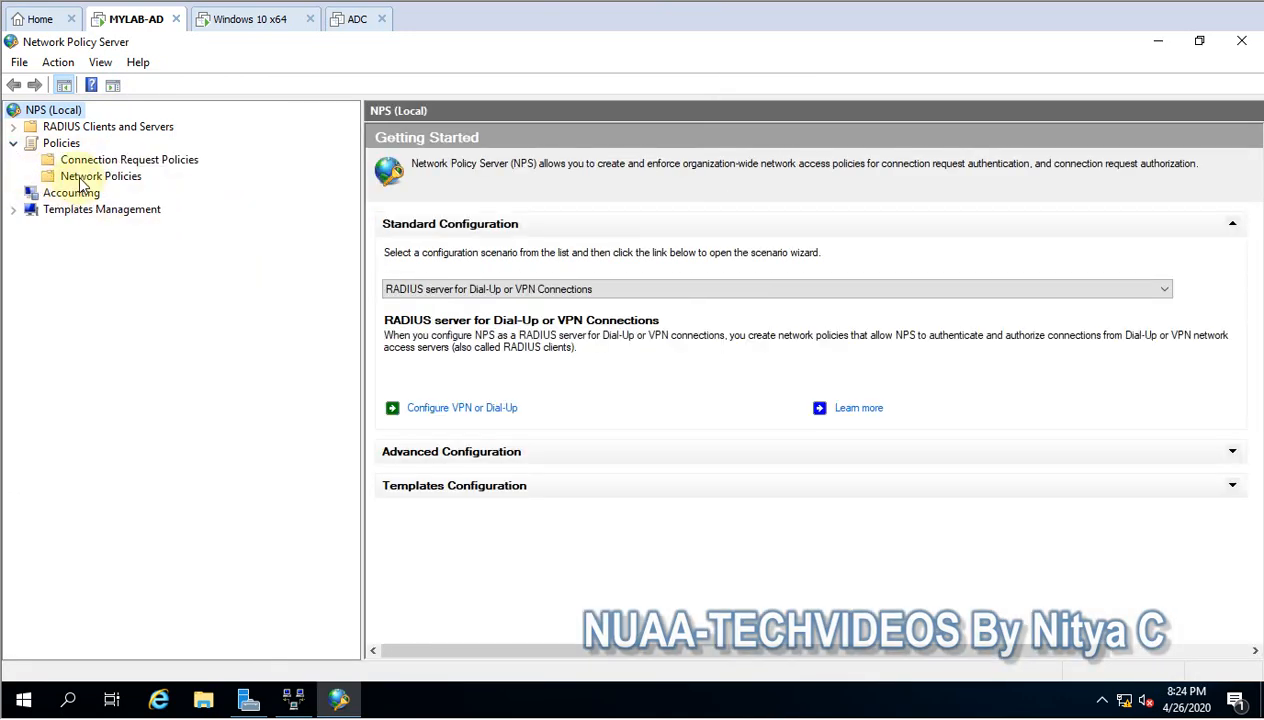
left_click(82, 176)
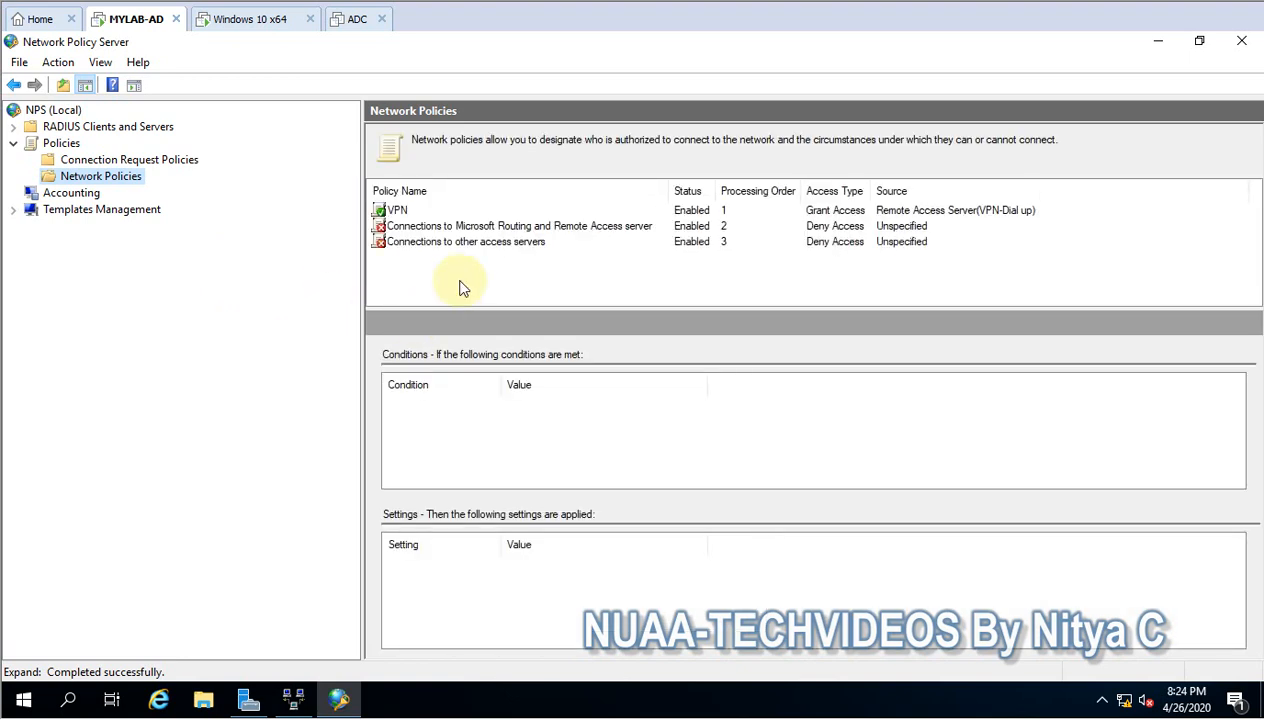
left_click(412, 210)
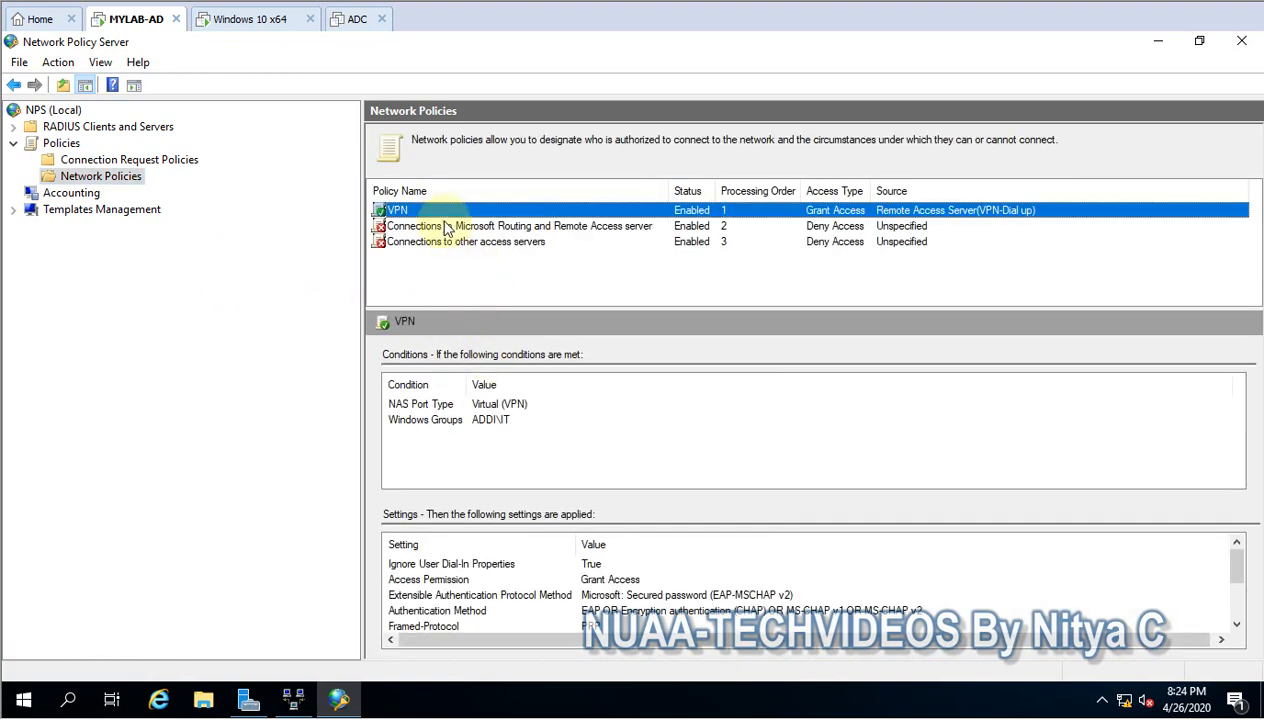
- Open the VPN network policy's properties, examine its settings and its authentication method constraints, and close them without changes
right_click(438, 211)
left_click(492, 347)
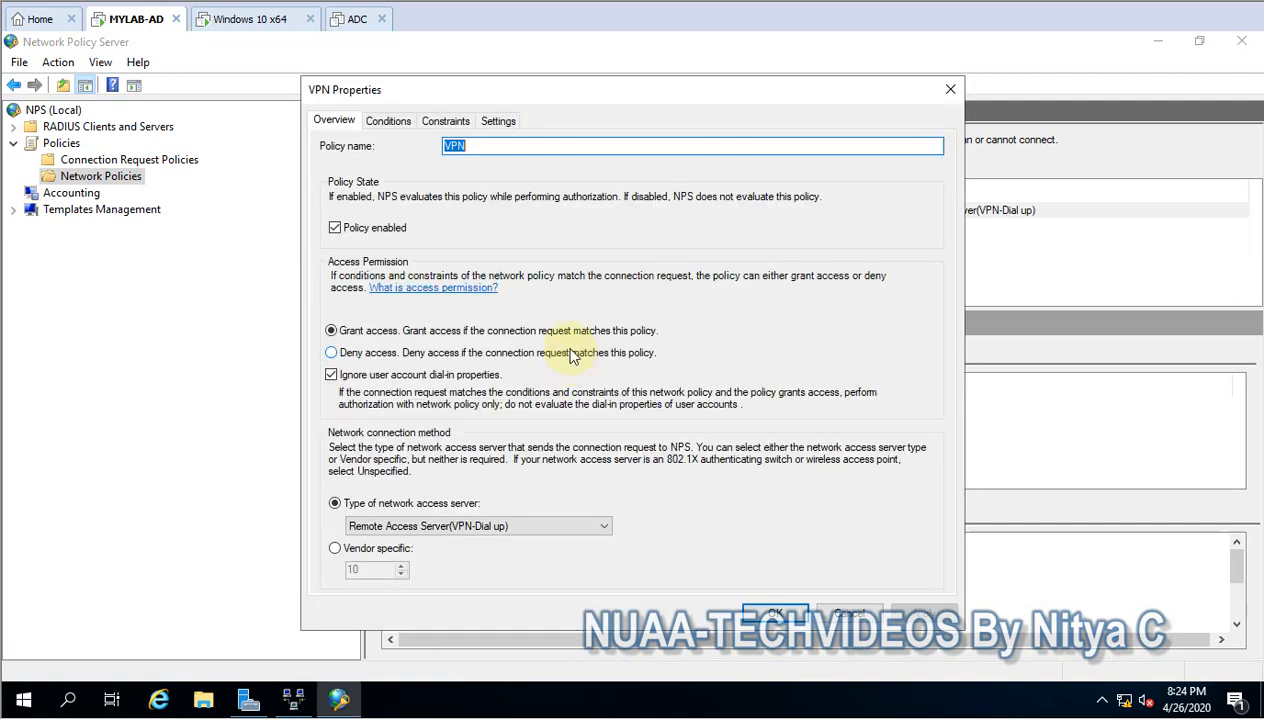
left_click(458, 122)
left_click(482, 122)
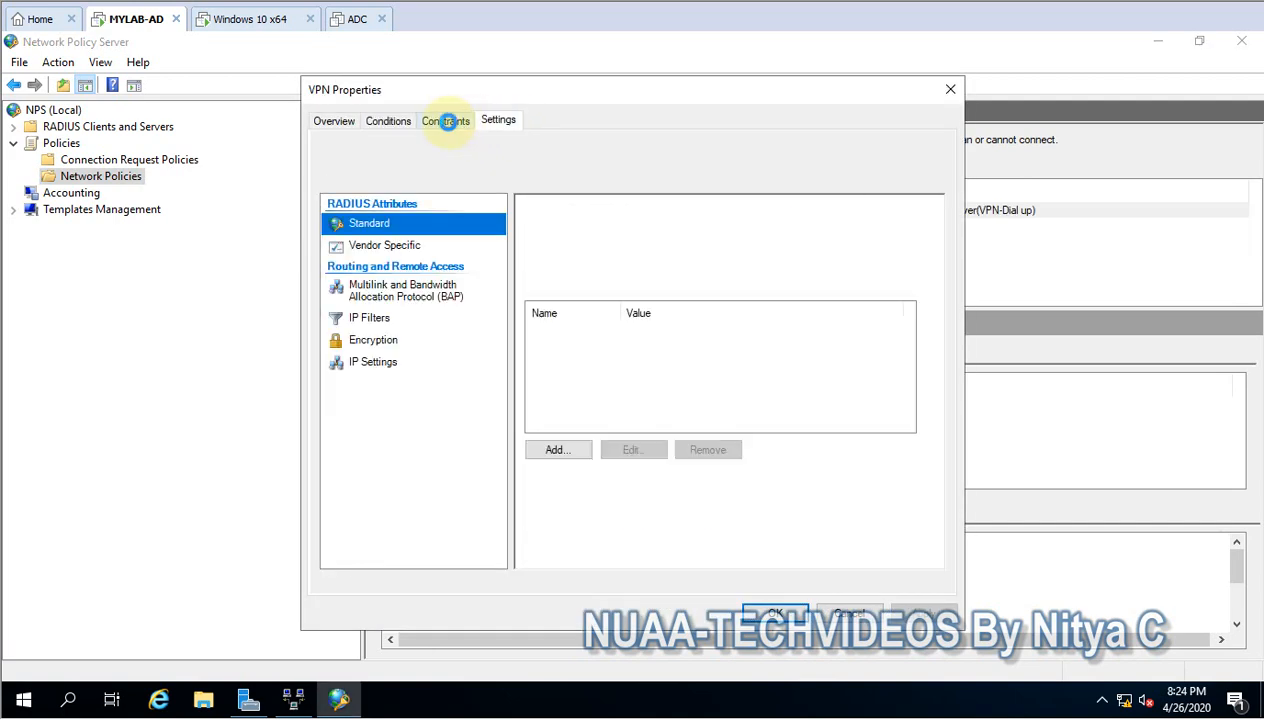
left_click(450, 121)
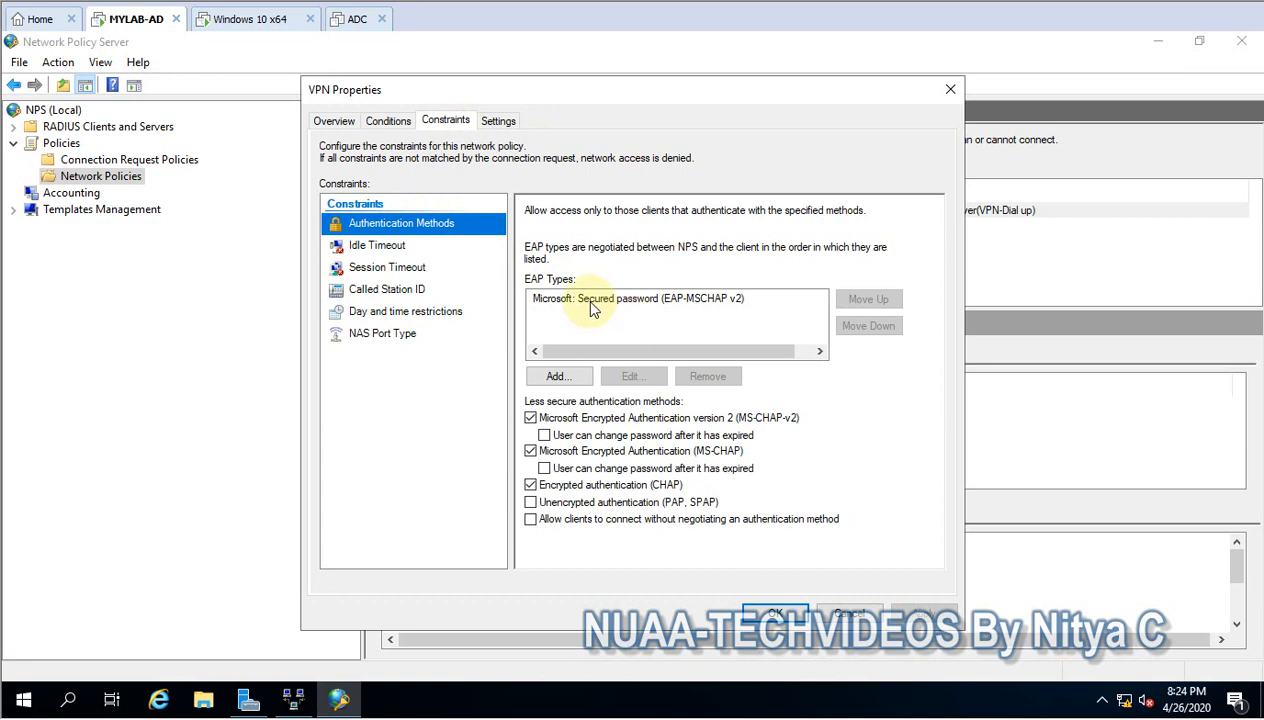
left_click(836, 612)
- Open the properties of the VPN connection request policy, review its authentication method settings, and cancel without changes
left_click(165, 162)
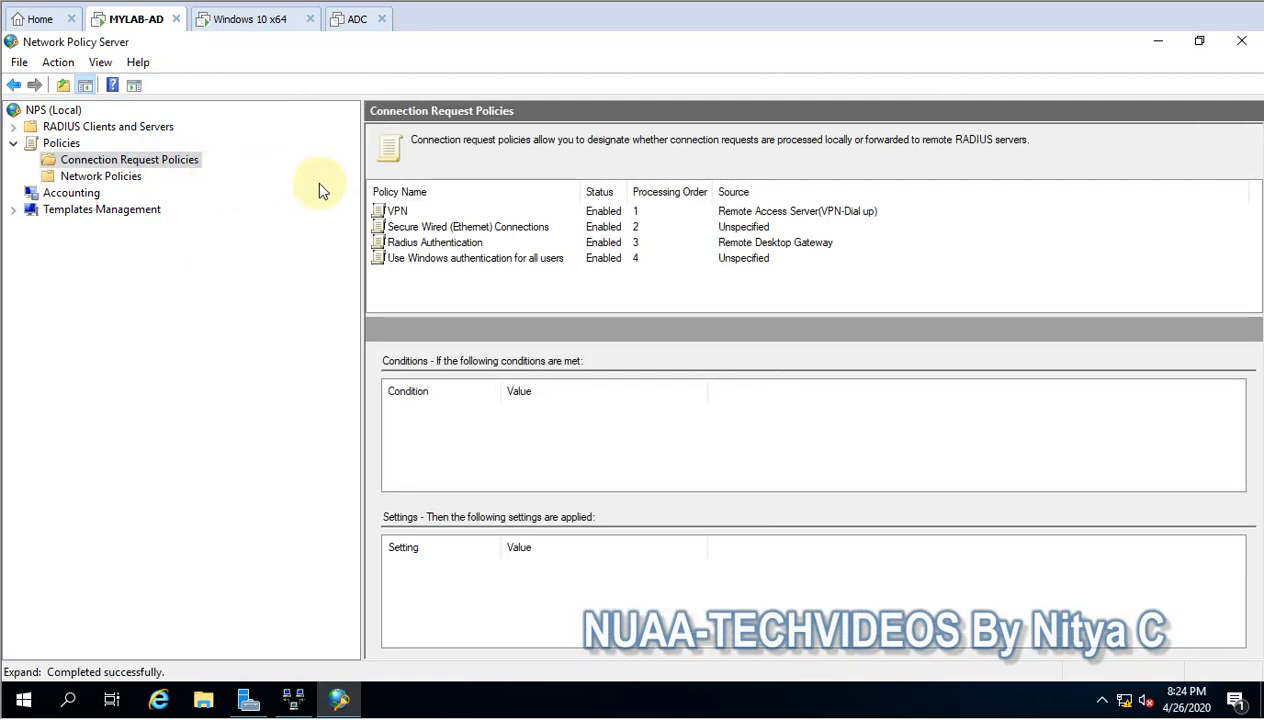
right_click(396, 211)
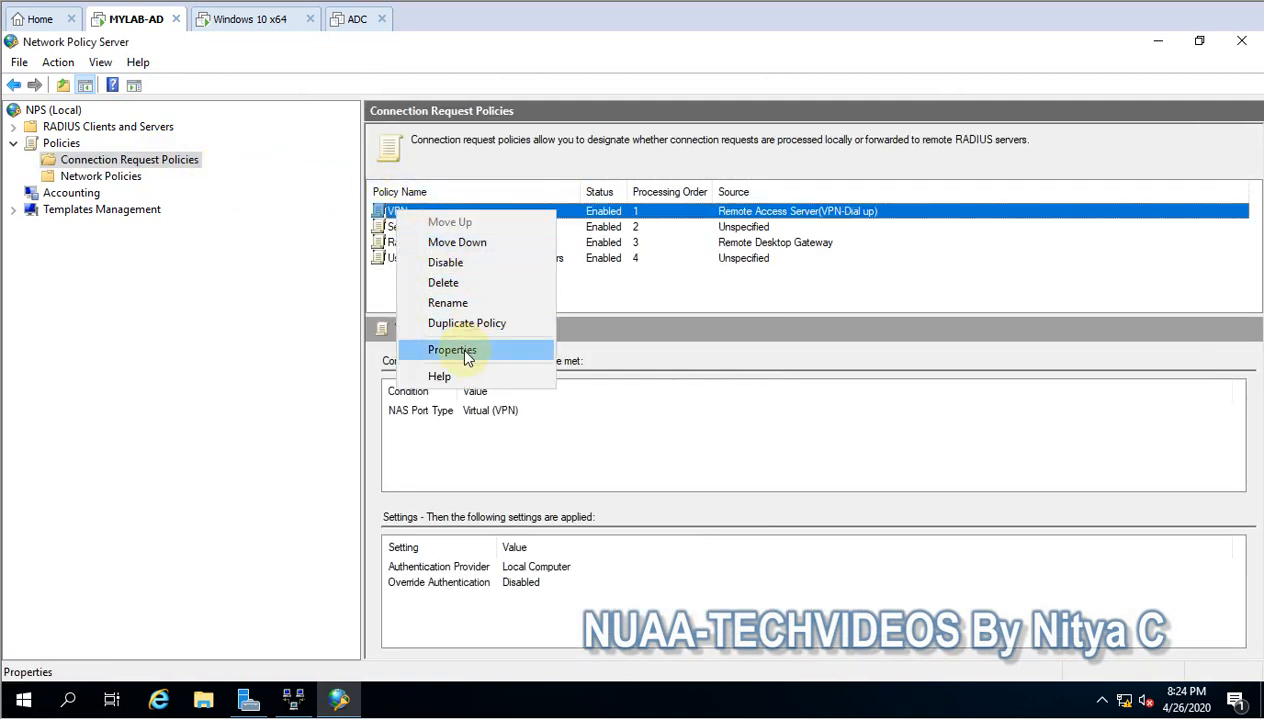
left_click(458, 346)
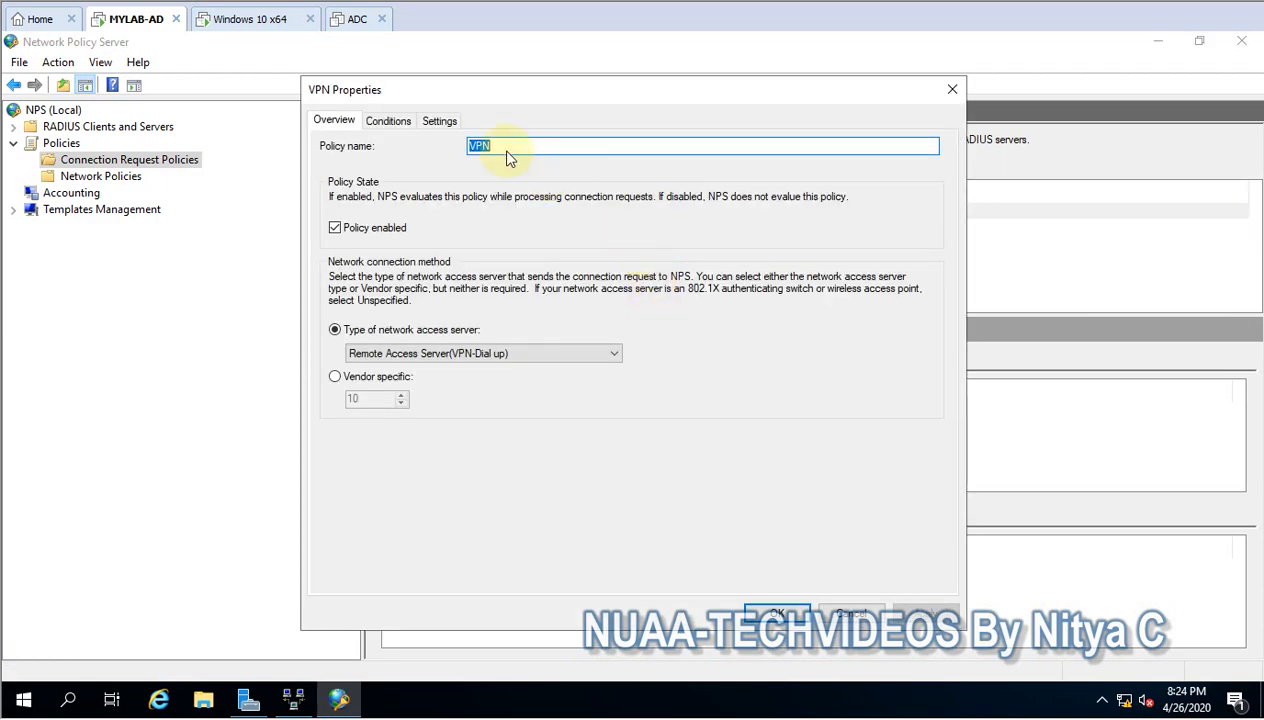
left_click(440, 122)
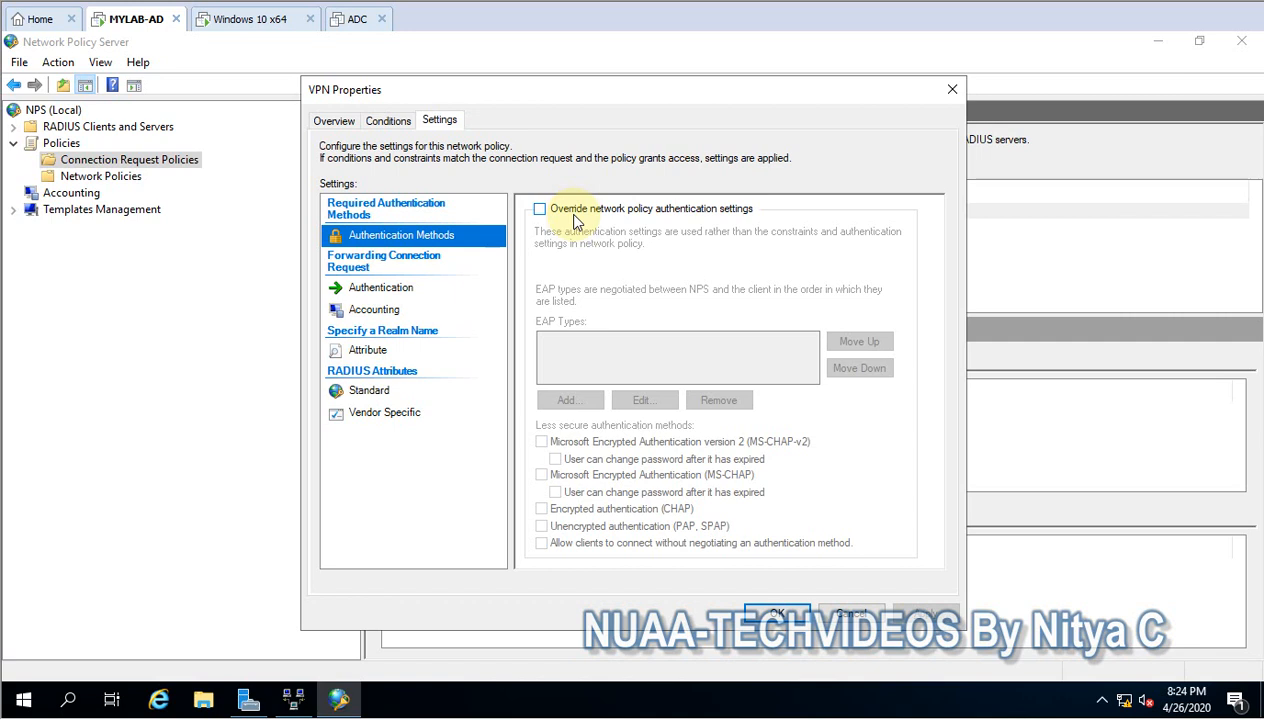
left_click(856, 611)
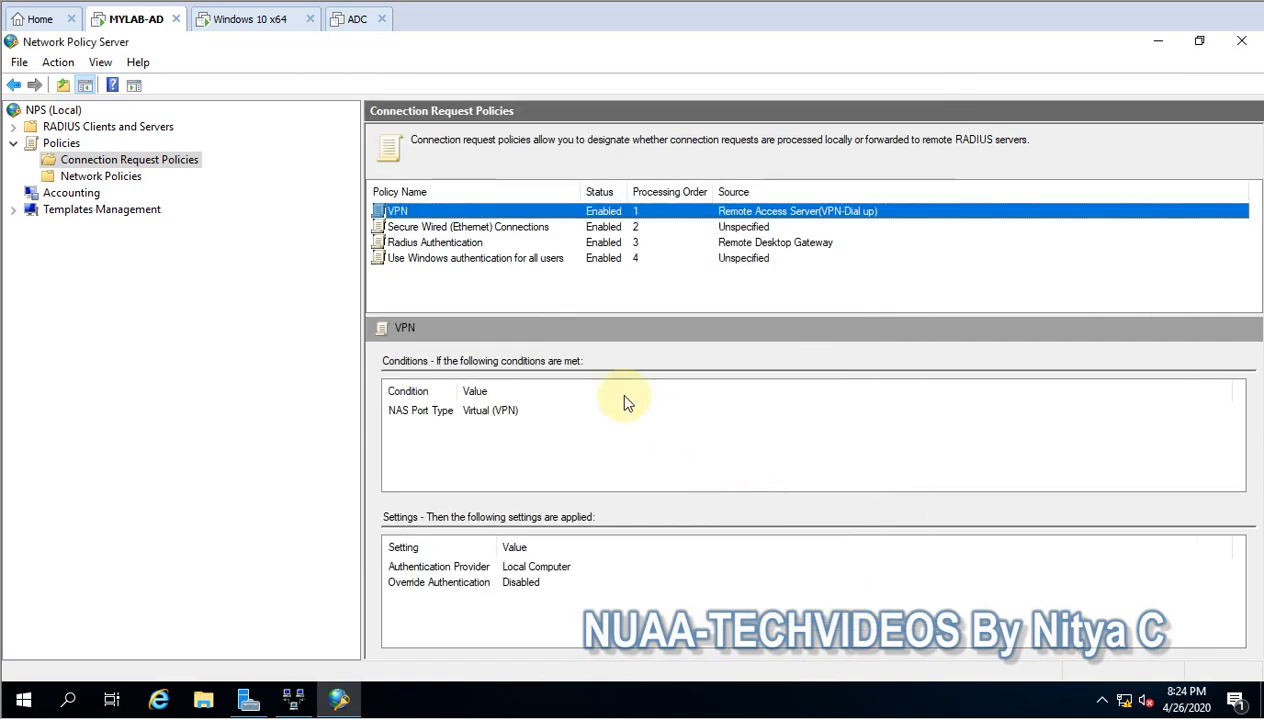